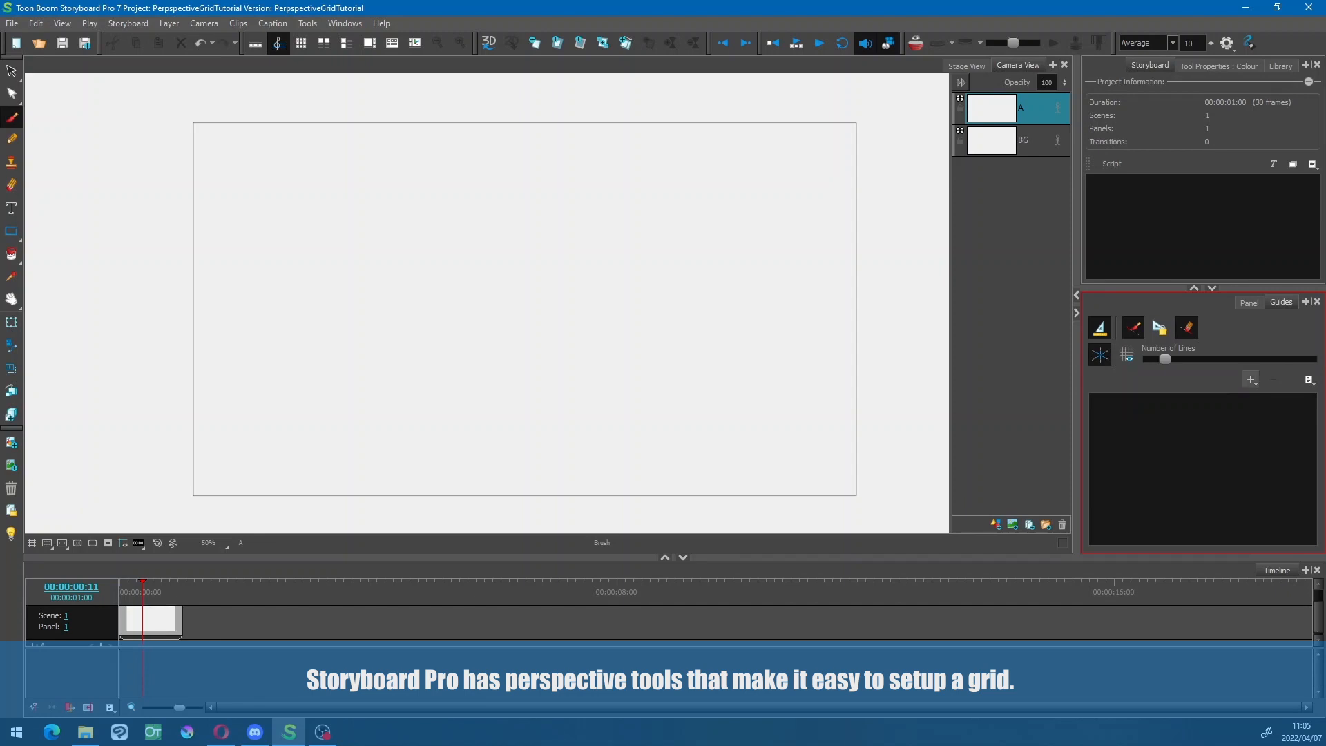
- Look through the list of guide presets, from Ruler and Square Grid to the multi-point perspective options
left_click(1250, 380)
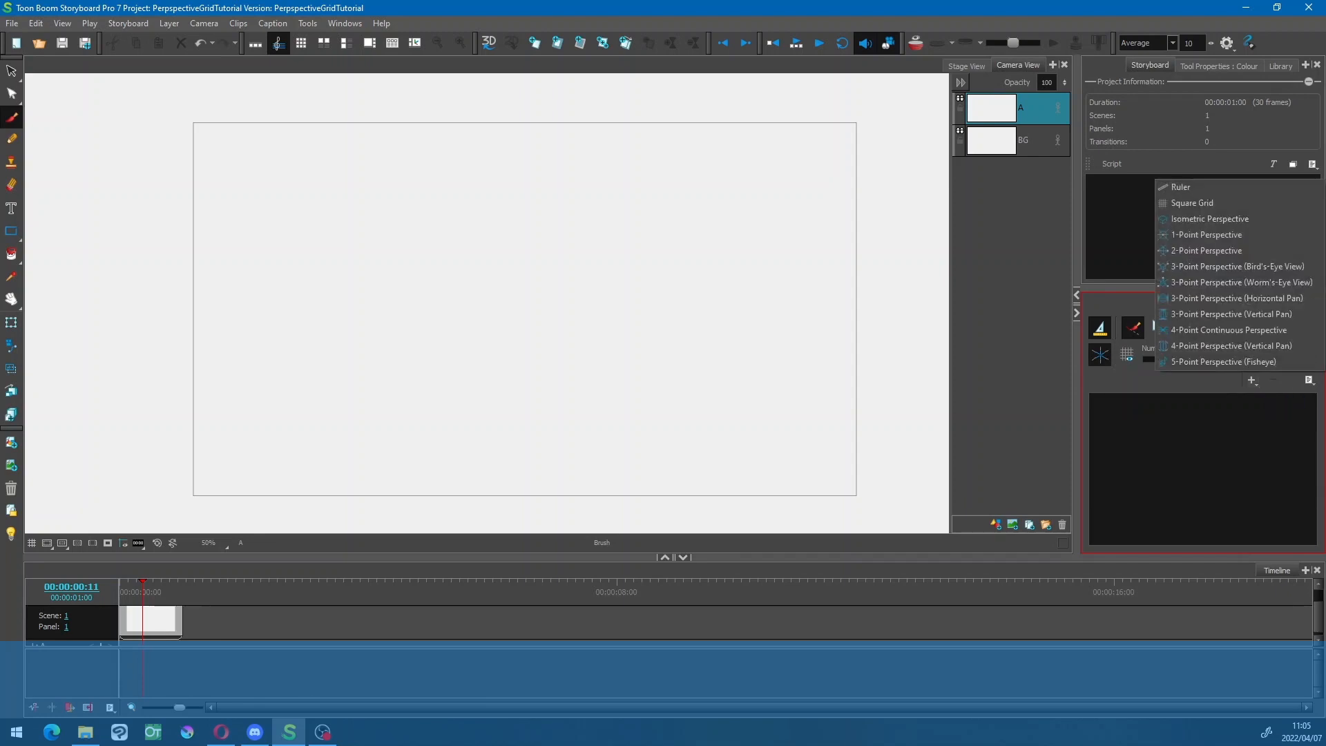
key("Down")
key("Down")
key("Down")
key("Down")
key("Down")
key("Down")
key("Down")
key("Down")
key("Down")
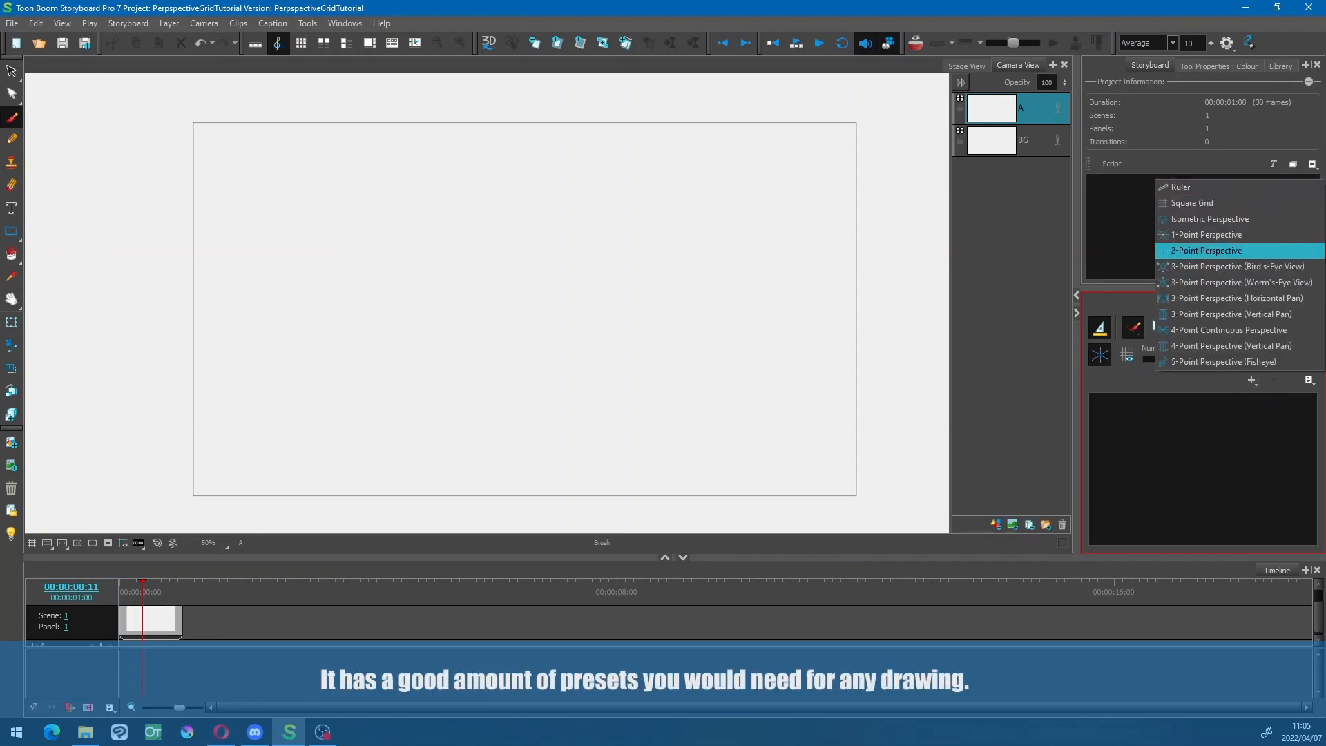
key("Up")
key("Up")
key("Up")
key("Up")
key("Up")
key("Up")
key("Up")
key("Up")
key("Up")
key("Up")
key("Up")
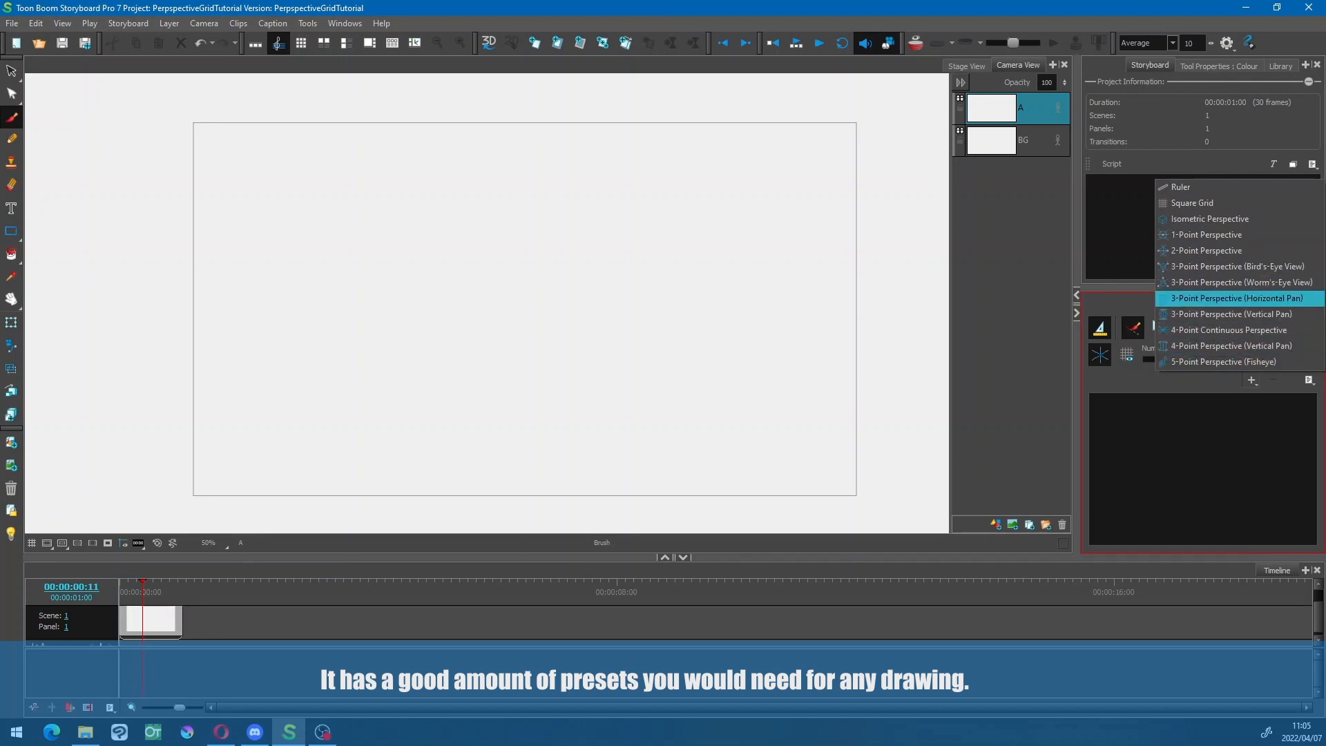
key("Down")
key("Up")
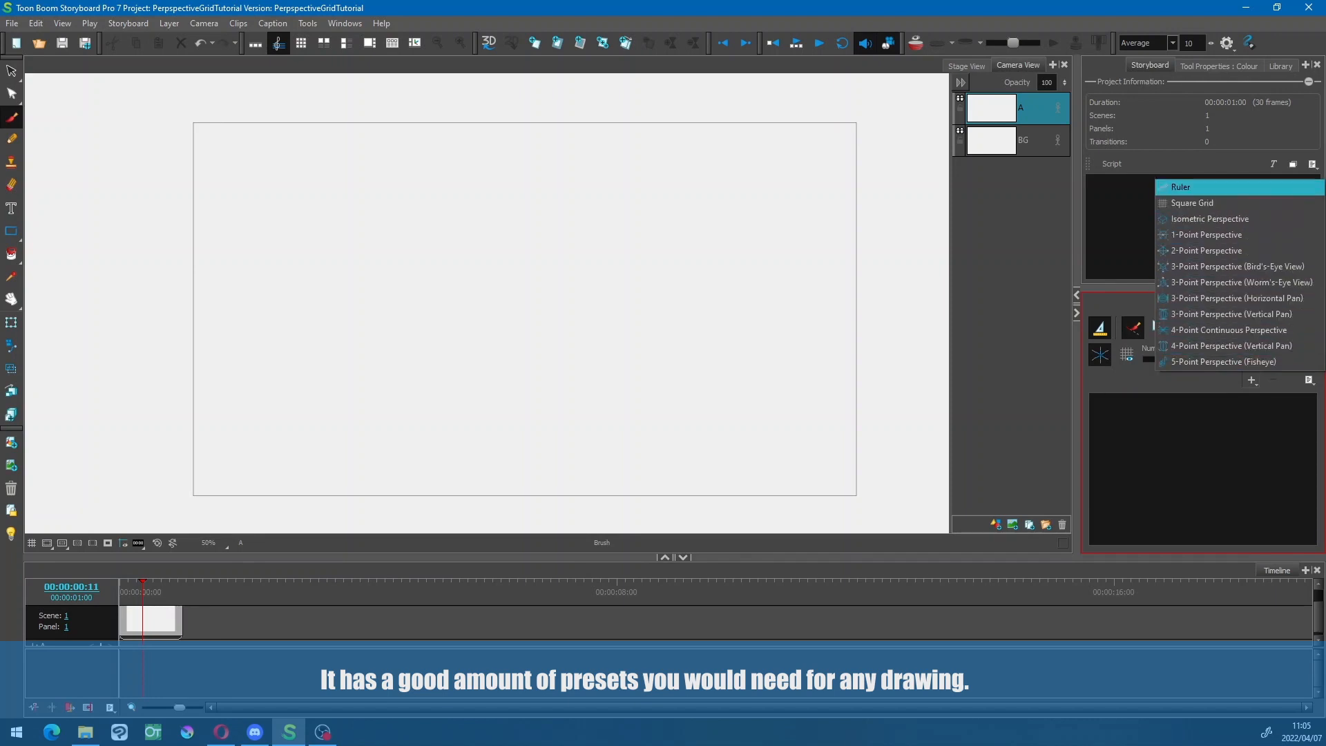
key("Down")
key("Down")
key("Down")
key("Down")
key("Down")
key("Down")
key("Down")
key("Down")
key("Down")
key("Up")
key("Up")
key("Up")
key("Up")
key("Up")
key("Up")
key("Up")
key("Up")
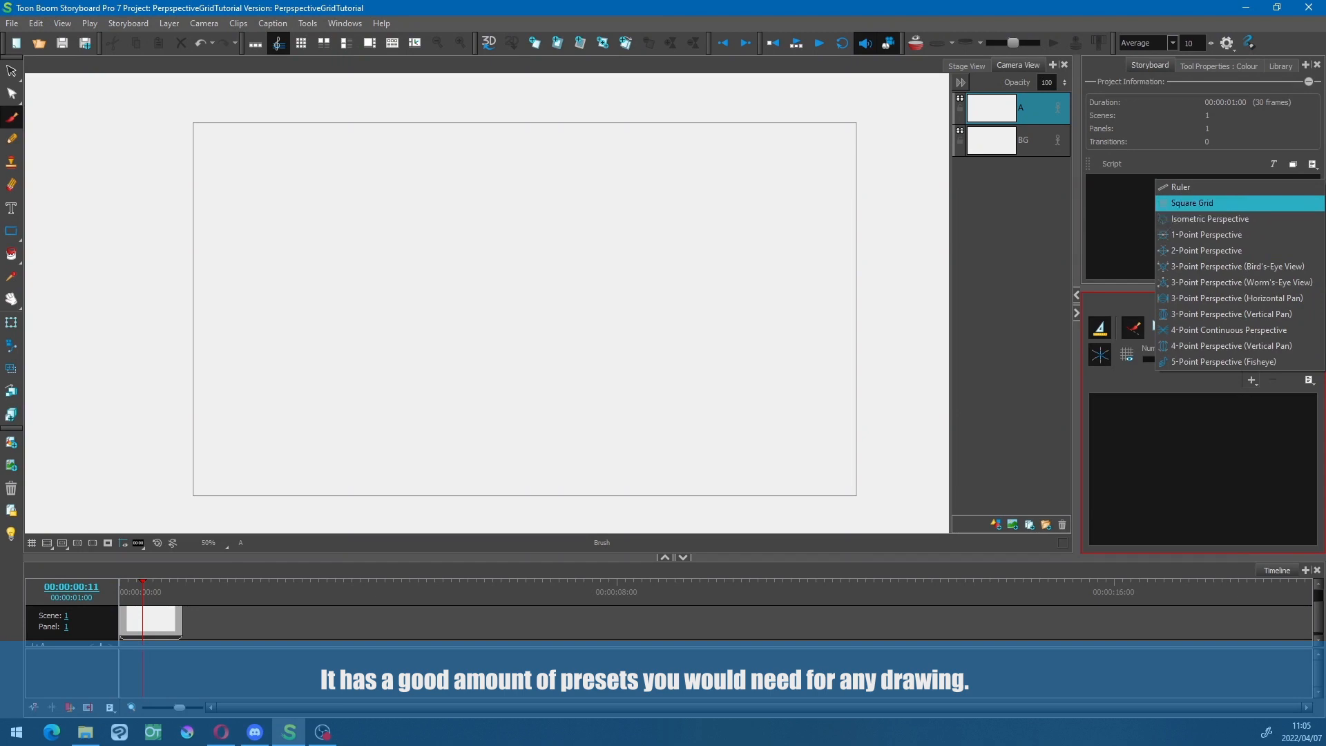
- Add an Isometric Perspective guide, shift its centre point slightly and flatten the angle of its two upper axes
key("Down")
key("Return")
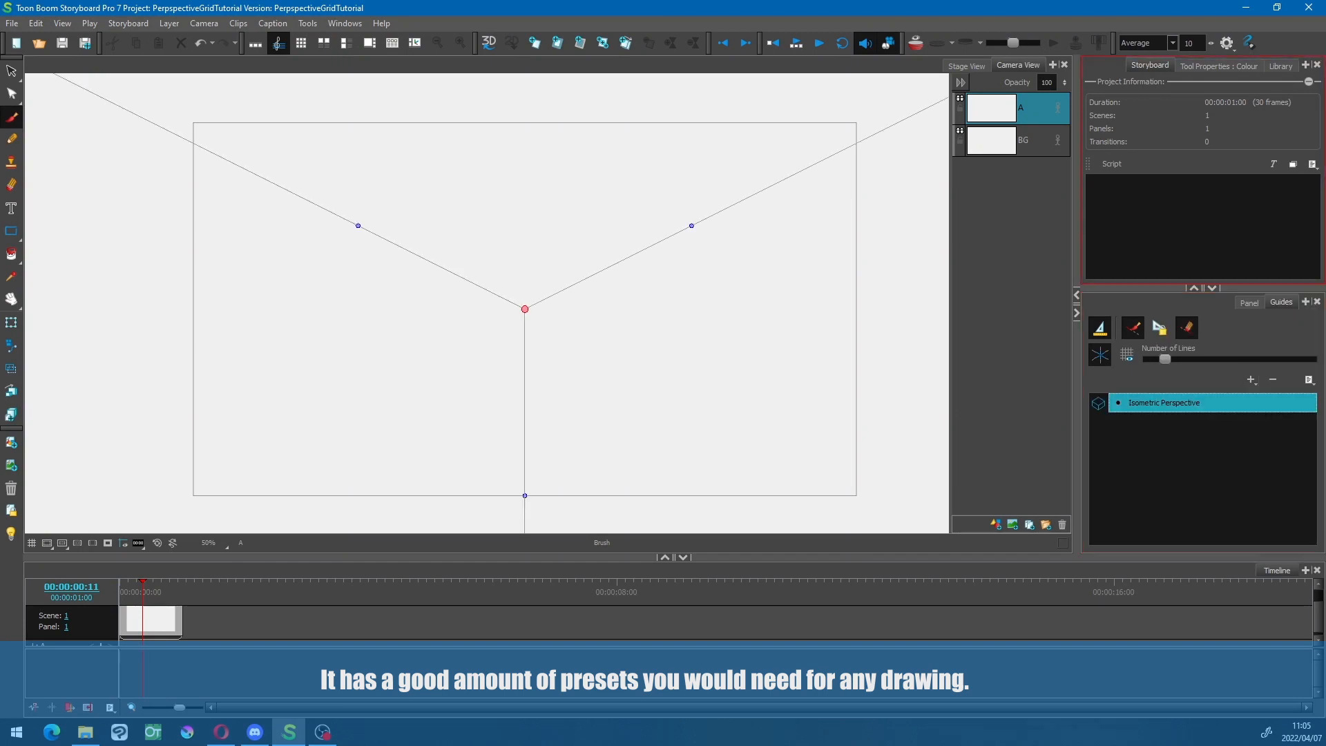
mouse_move(524, 309)
left_mouse_down()
mouse_move(512, 328)
mouse_move(546, 304)
left_mouse_up()
left_click_drag(712, 220, 729, 275)
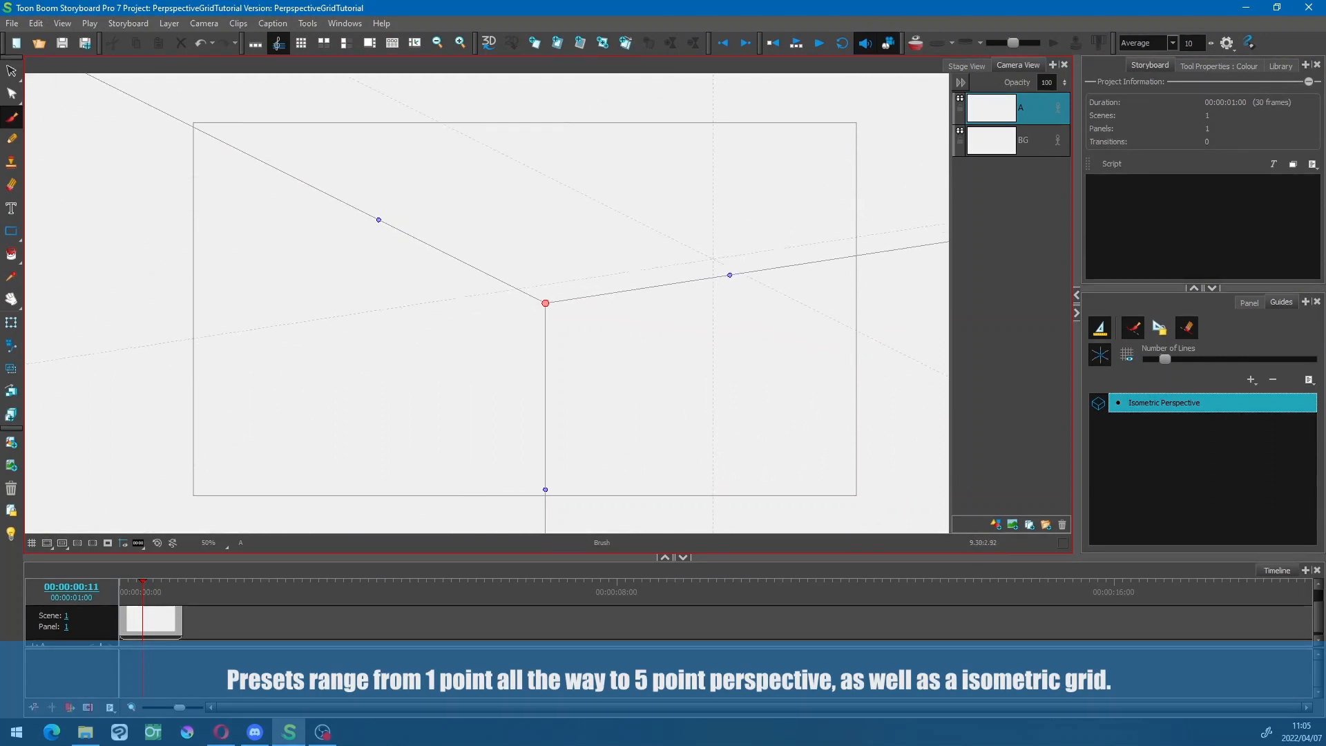
left_click_drag(378, 219, 362, 265)
left_click_drag(546, 490, 538, 490)
key("ctrl+z")
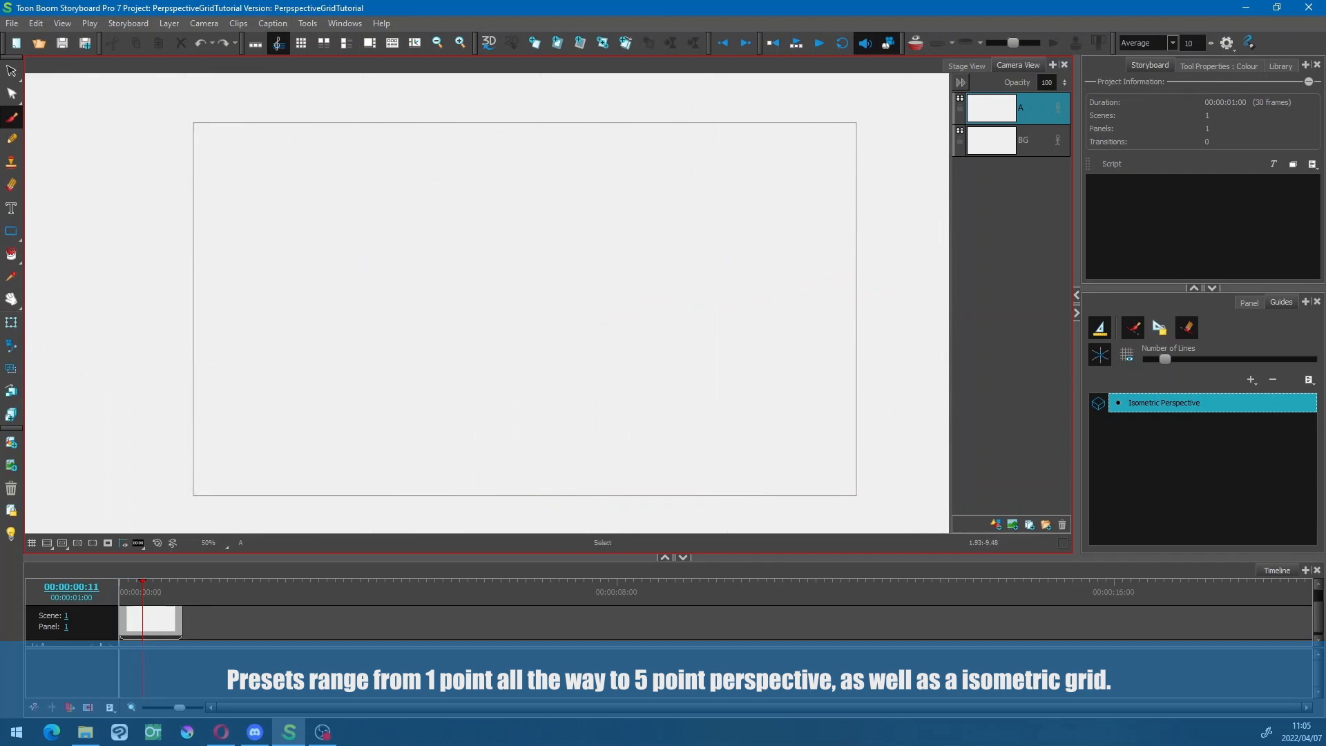
key("ctrl+shift+z")
key("ctrl+z")
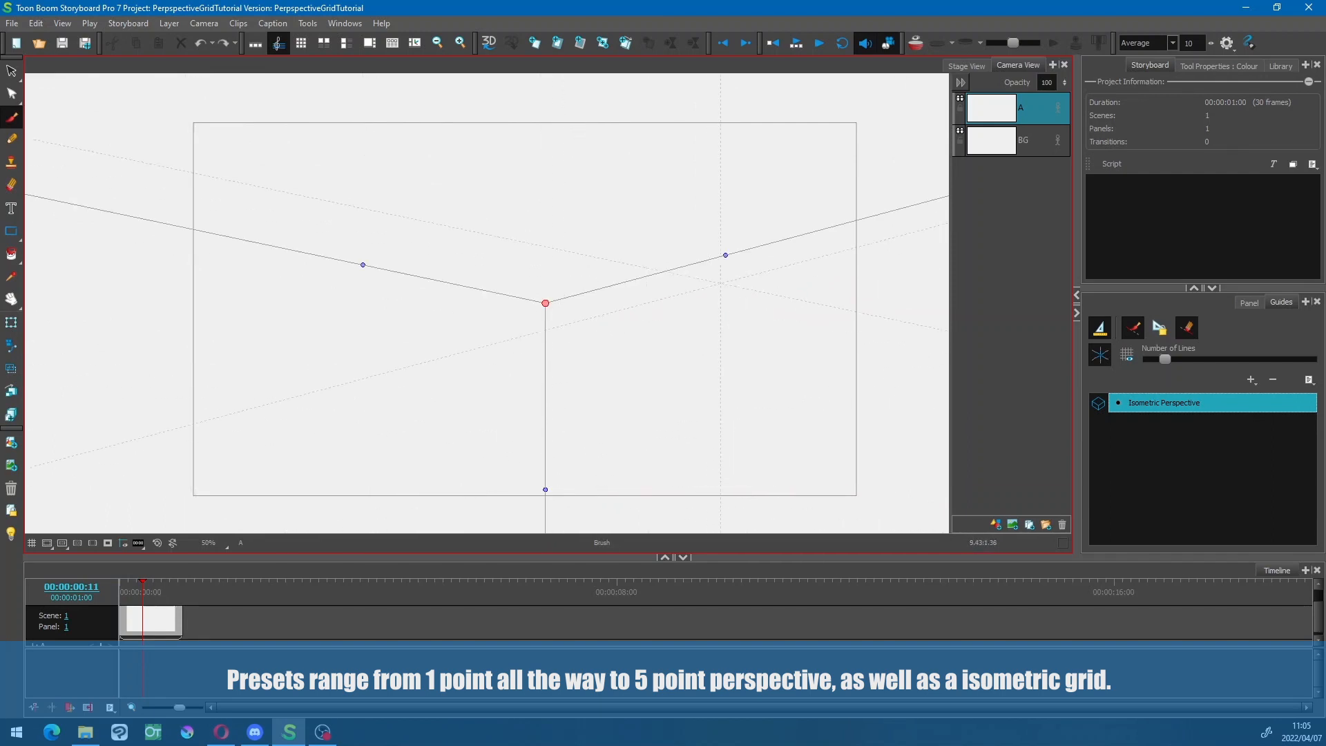
left_click_drag(597, 290, 803, 235)
key("ctrl+z")
mouse_move(545, 303)
left_mouse_down()
mouse_move(714, 255)
mouse_move(558, 314)
left_mouse_up()
- Draw a large box on layer A with Brush strokes that follow the three axes of the isometric guide
left_click_drag(760, 260, 450, 342)
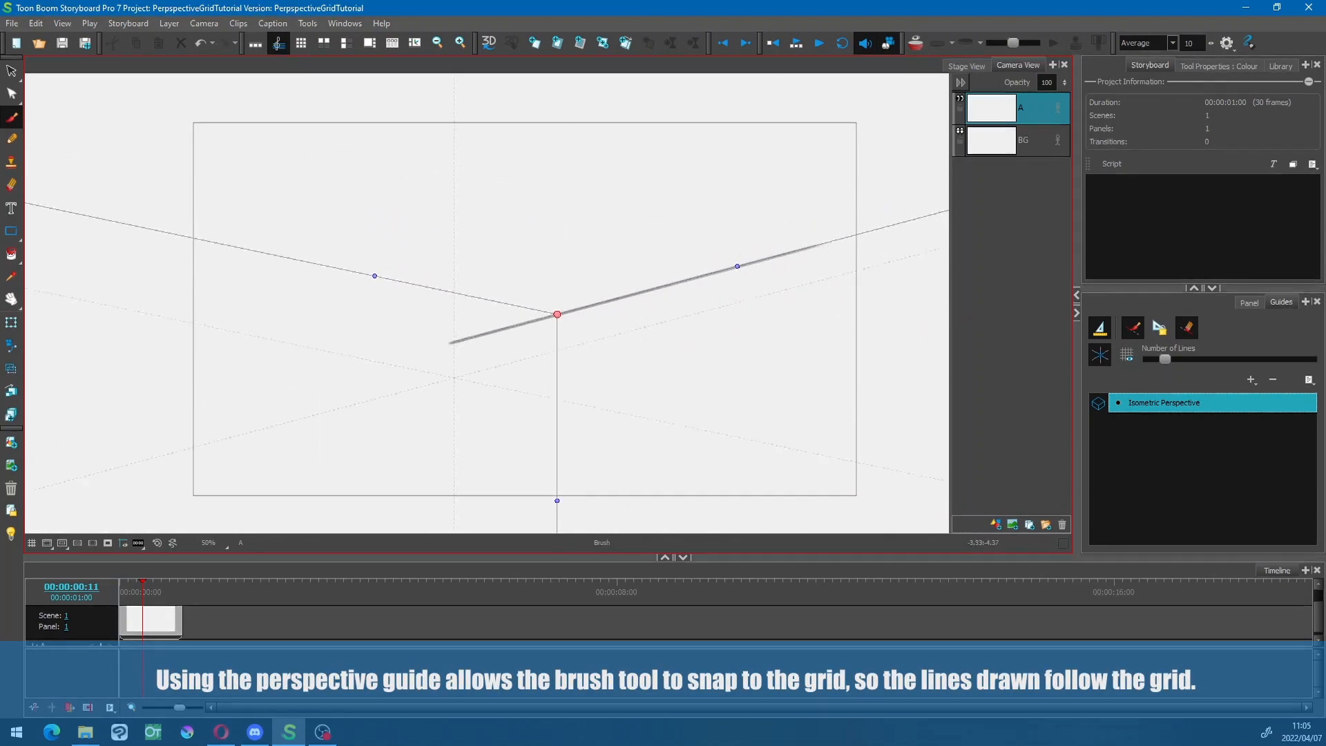
left_click_drag(218, 243, 705, 344)
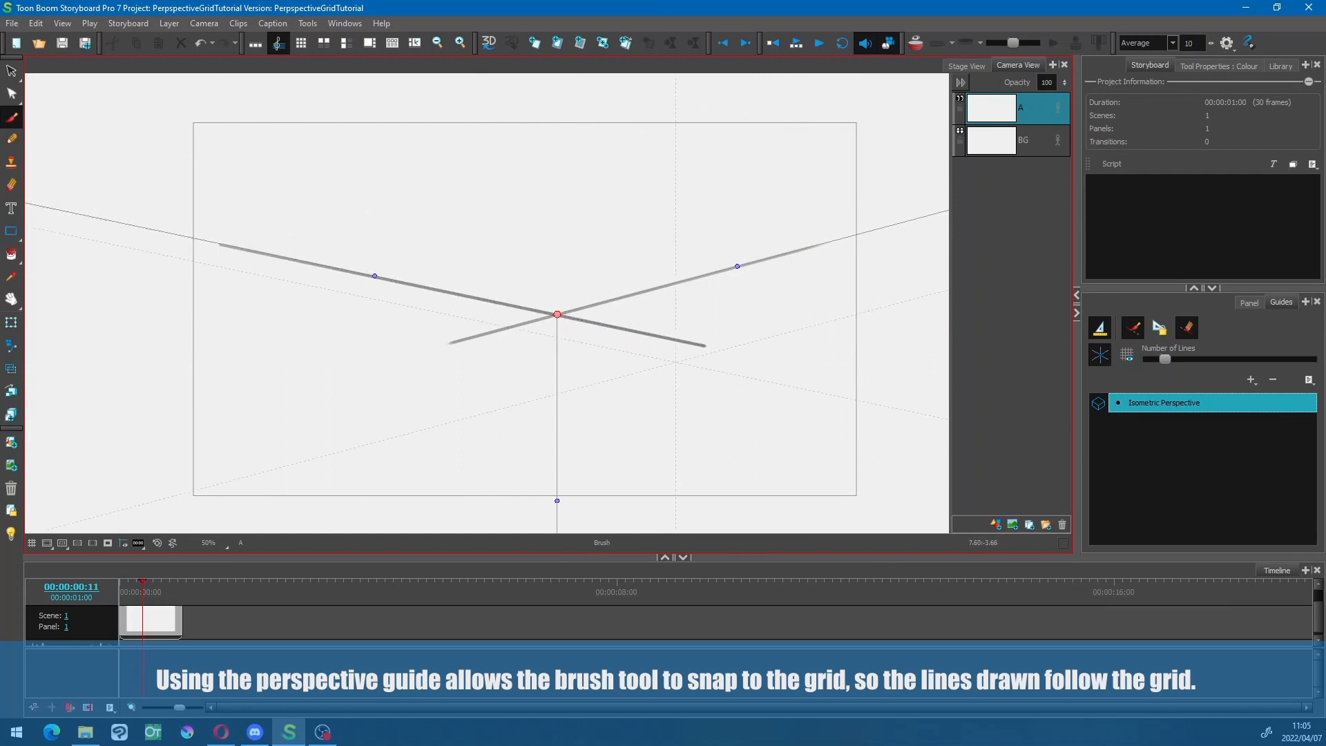
left_click_drag(558, 479, 558, 315)
left_click_drag(230, 245, 626, 141)
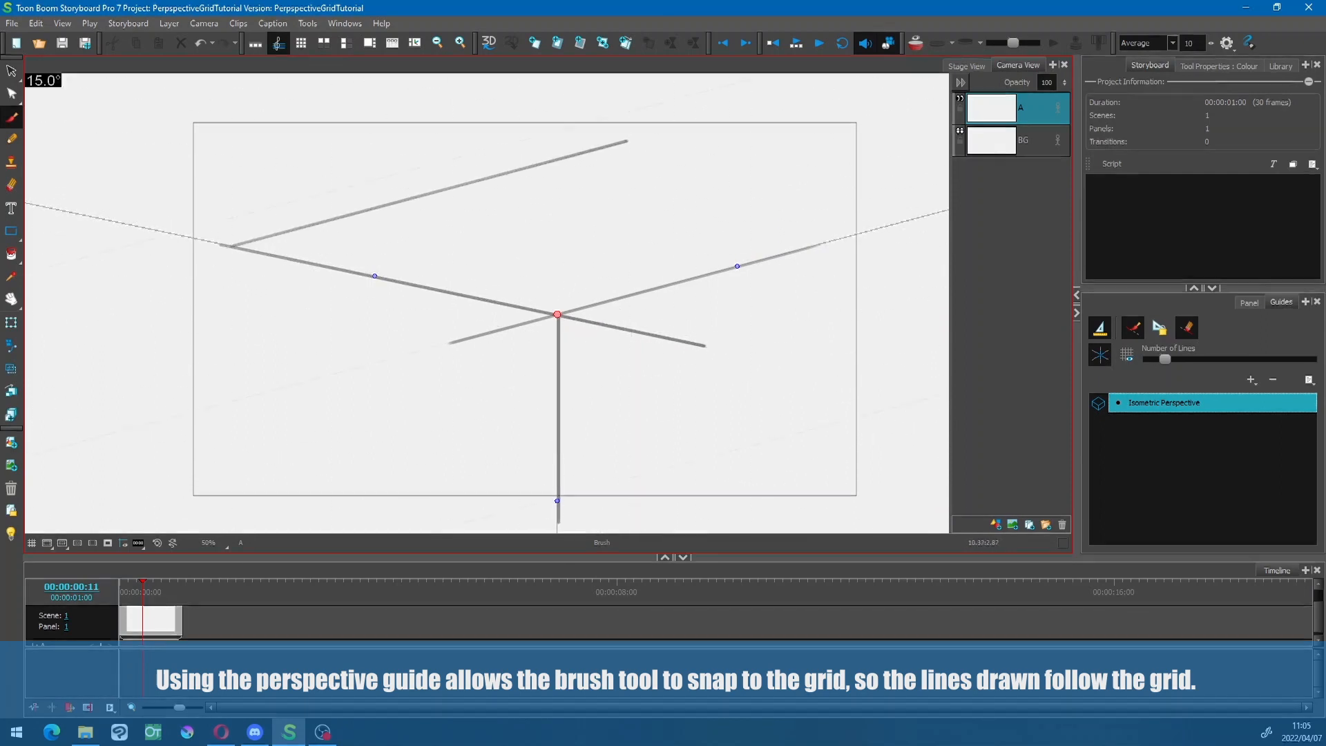
mouse_move(692, 235)
left_mouse_down()
mouse_move(783, 254)
mouse_move(430, 181)
left_mouse_up()
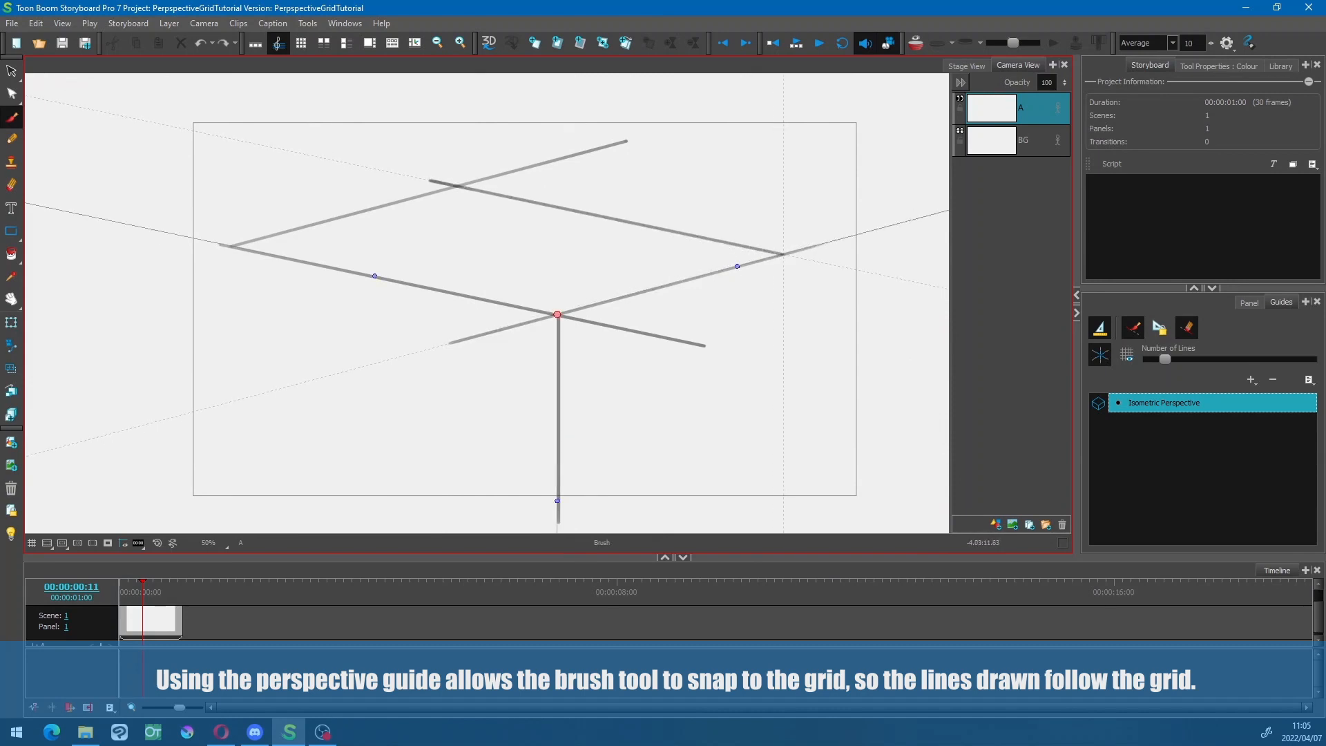
mouse_move(235, 247)
left_mouse_down()
mouse_move(235, 444)
mouse_move(553, 510)
mouse_move(791, 451)
left_mouse_up()
left_click_drag(781, 255, 781, 389)
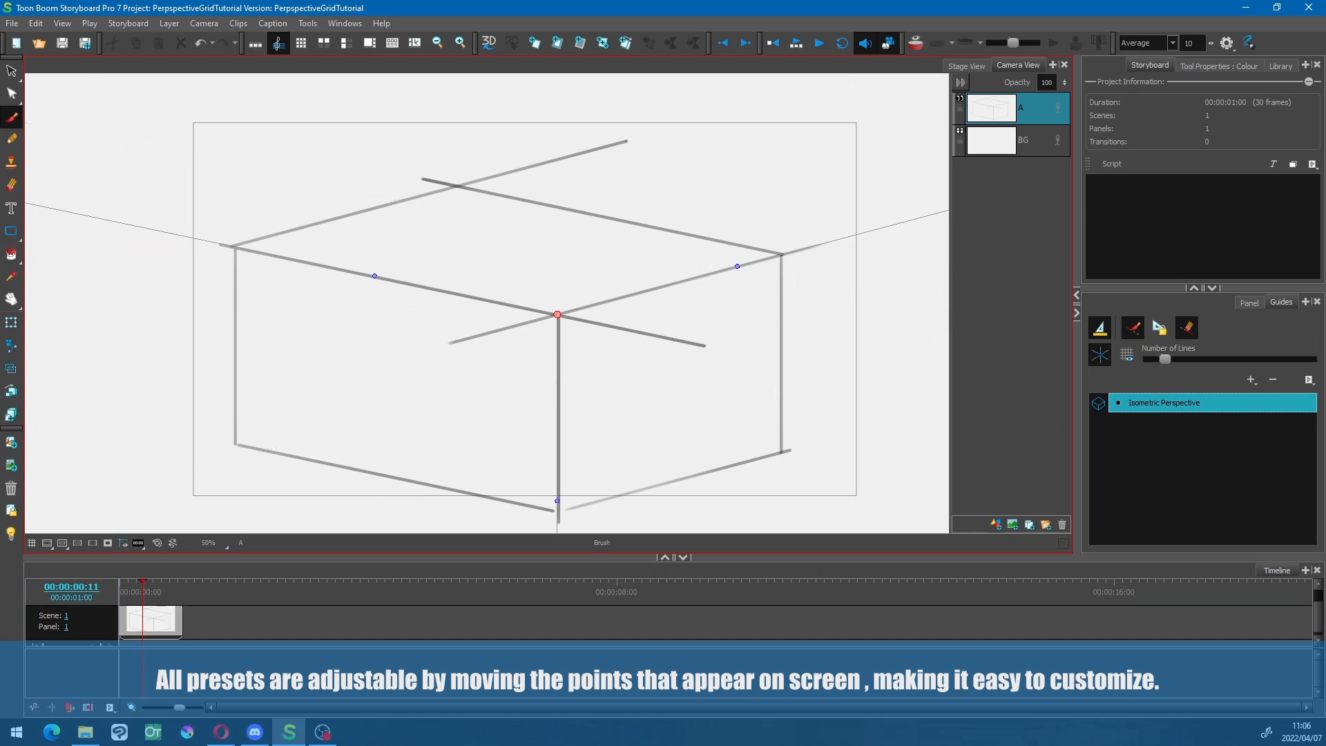
- On a new drawing layer with layer A hidden, replace the isometric guide with a 1-Point Perspective guide
left_click(995, 525)
left_click(960, 131)
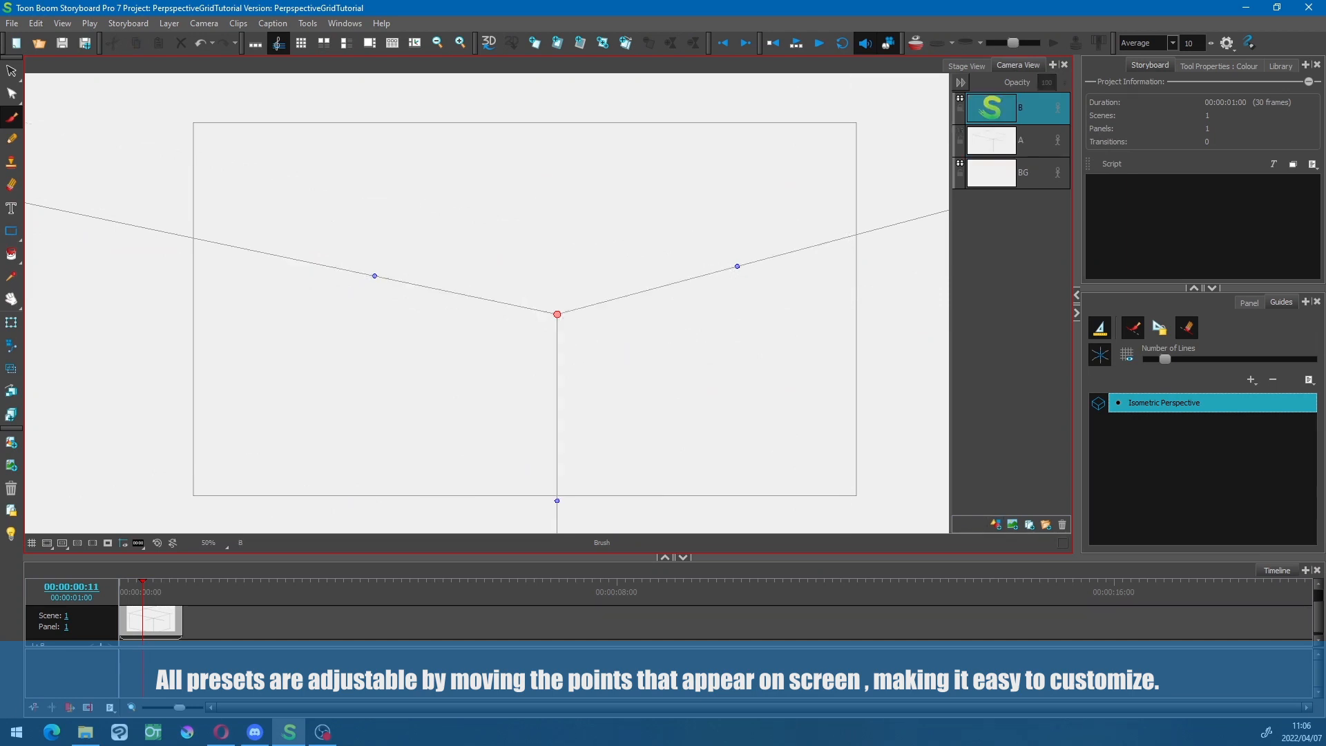
left_click(1272, 379)
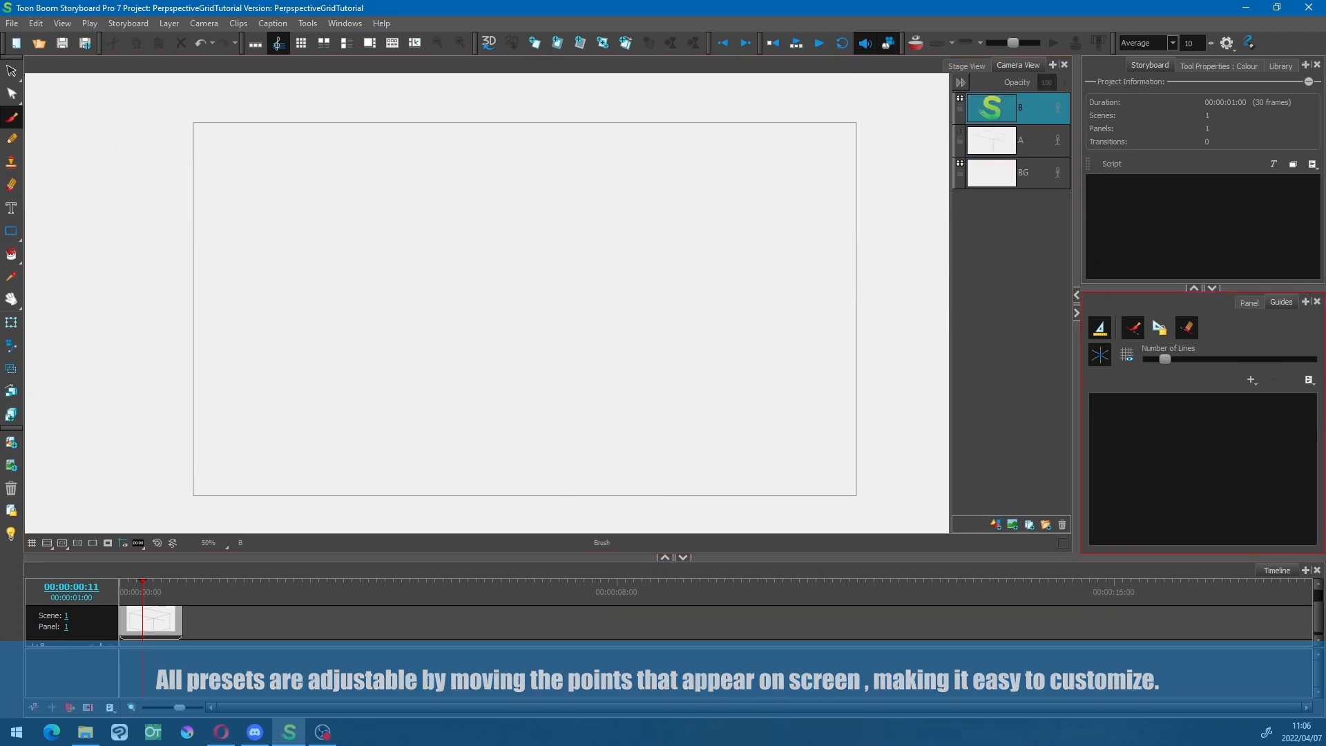
left_click(1251, 380)
left_click(1206, 235)
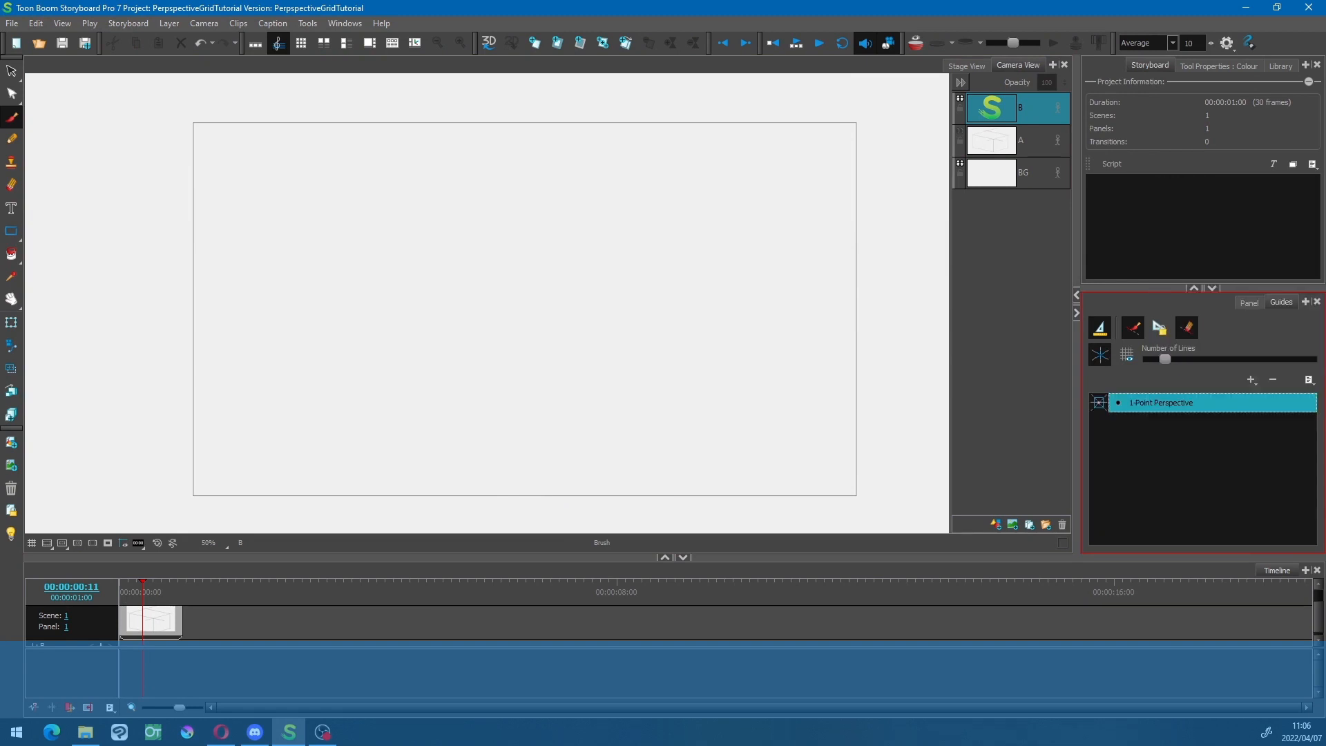
- Draw a fan of Brush lines above the horizon, radiating from the vanishing point near the frame's centre
left_click_drag(525, 309, 723, 99)
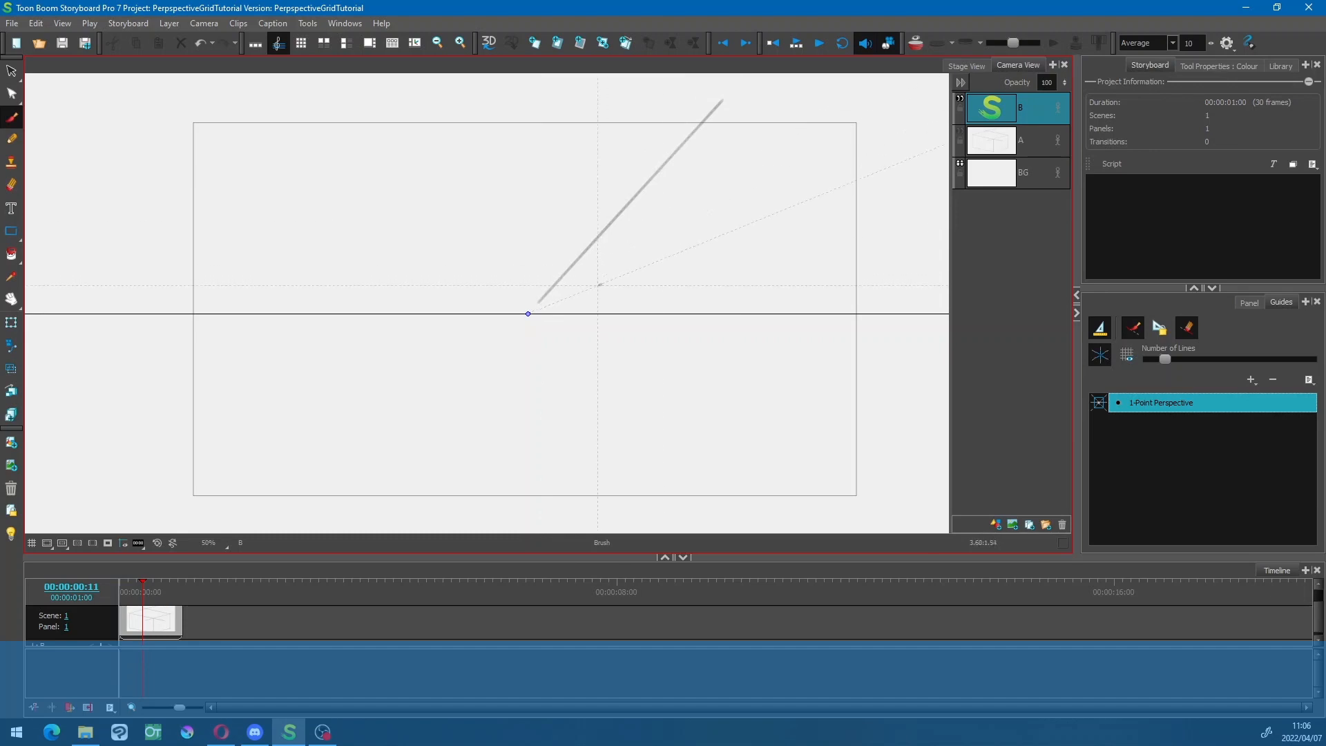
left_click_drag(599, 285, 888, 169)
left_click_drag(525, 290, 496, 100)
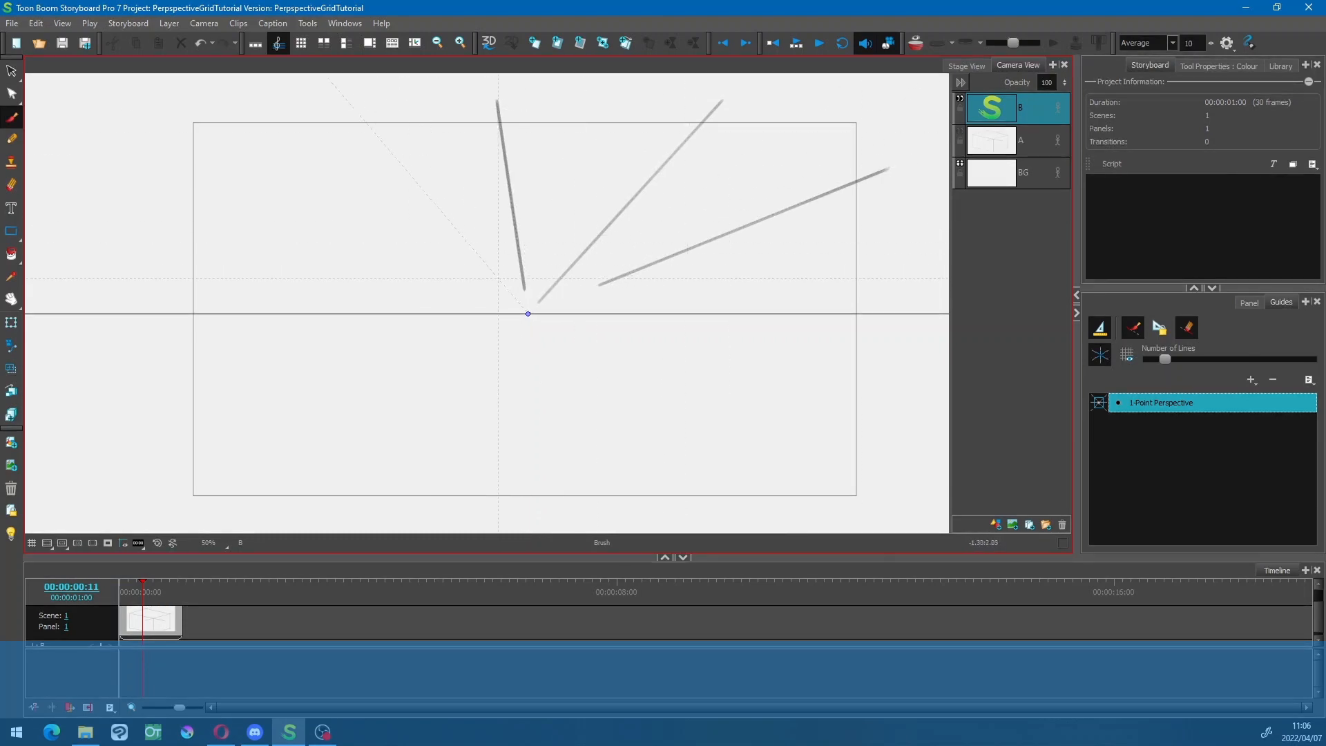
left_click_drag(500, 283, 345, 121)
left_click_drag(437, 285, 153, 203)
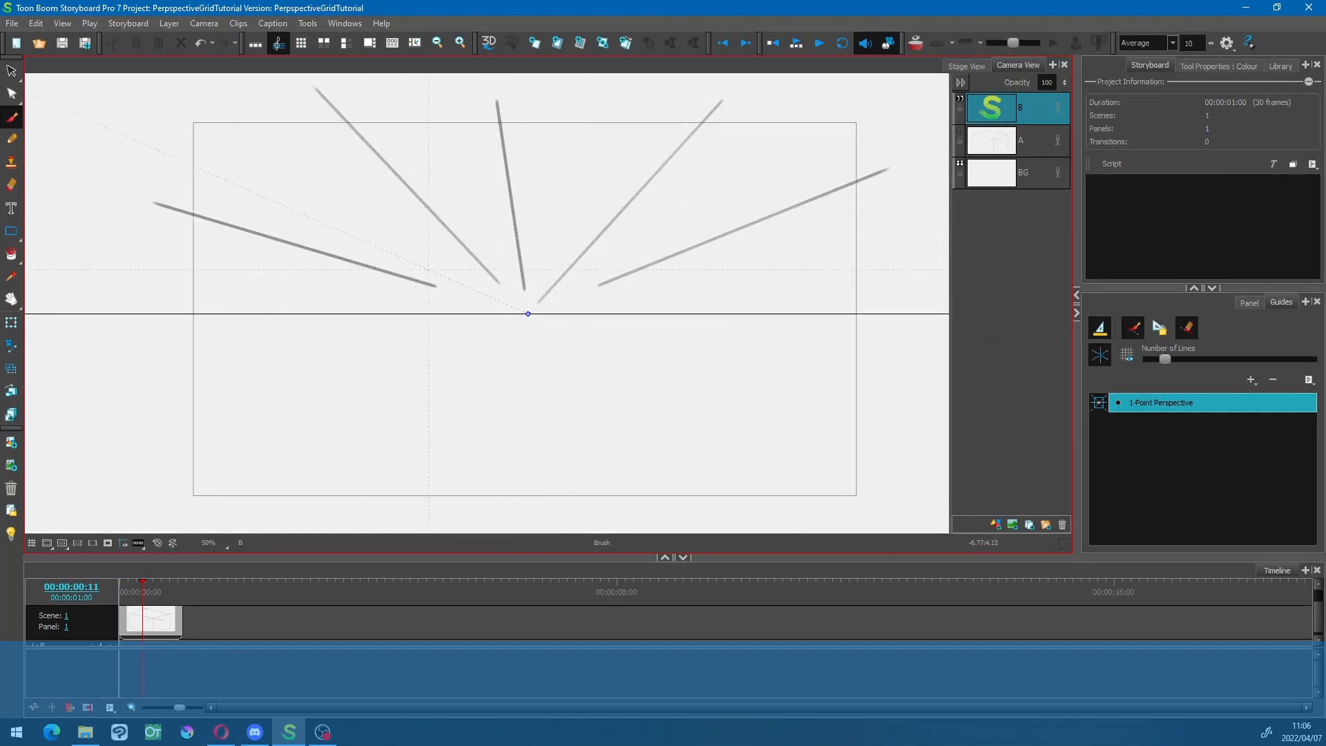
- Draw a matching fan of Brush lines below the horizon, radiating outward from the vanishing point
mouse_move(491, 355)
left_mouse_down()
mouse_move(358, 505)
mouse_move(394, 384)
mouse_move(172, 498)
left_mouse_up()
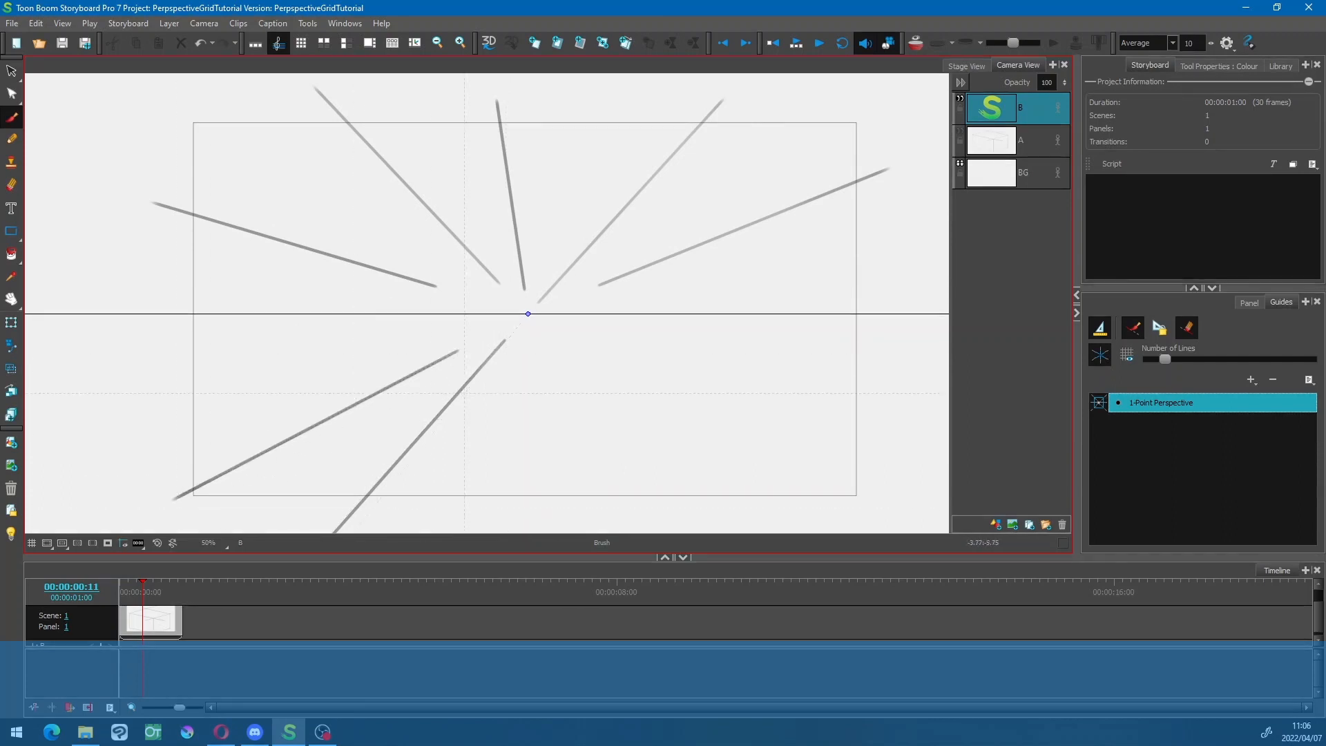
mouse_move(531, 353)
left_mouse_down()
mouse_move(545, 511)
mouse_move(673, 533)
left_mouse_up()
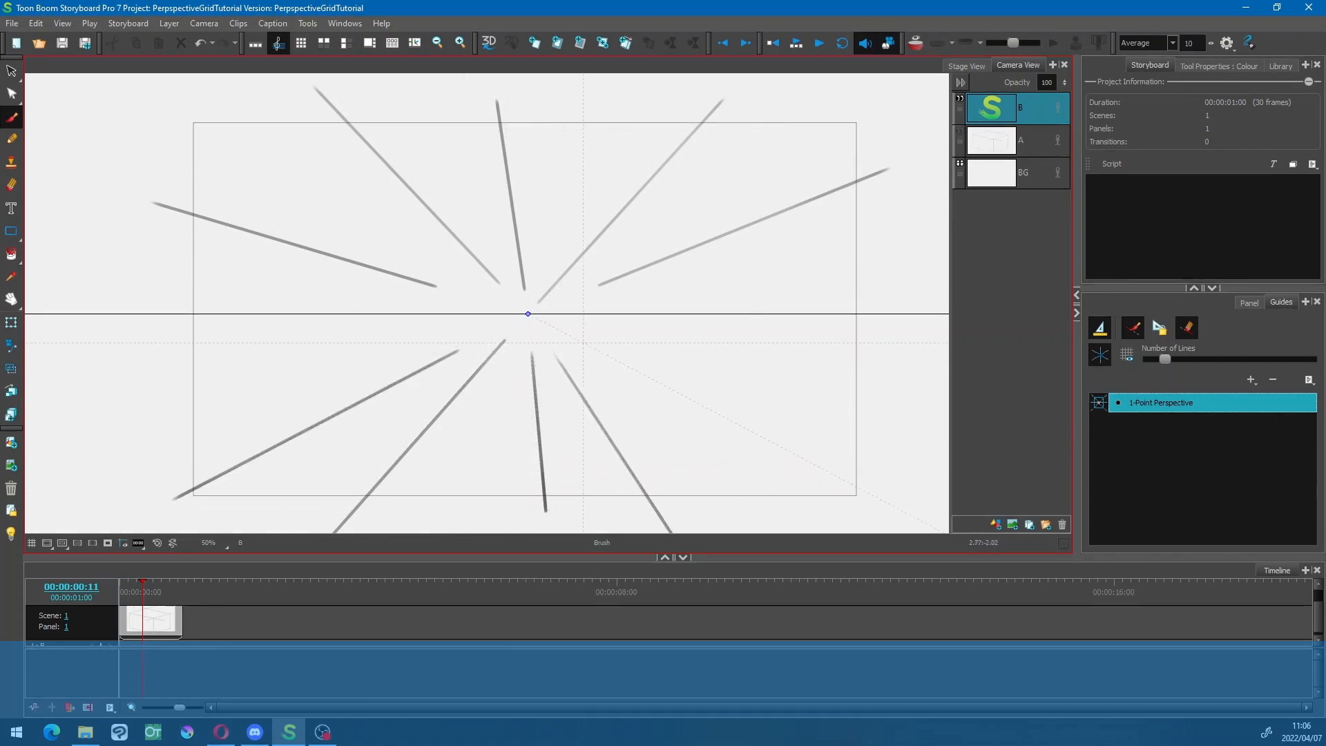
left_click_drag(582, 341, 925, 513)
left_click_drag(420, 336, 167, 388)
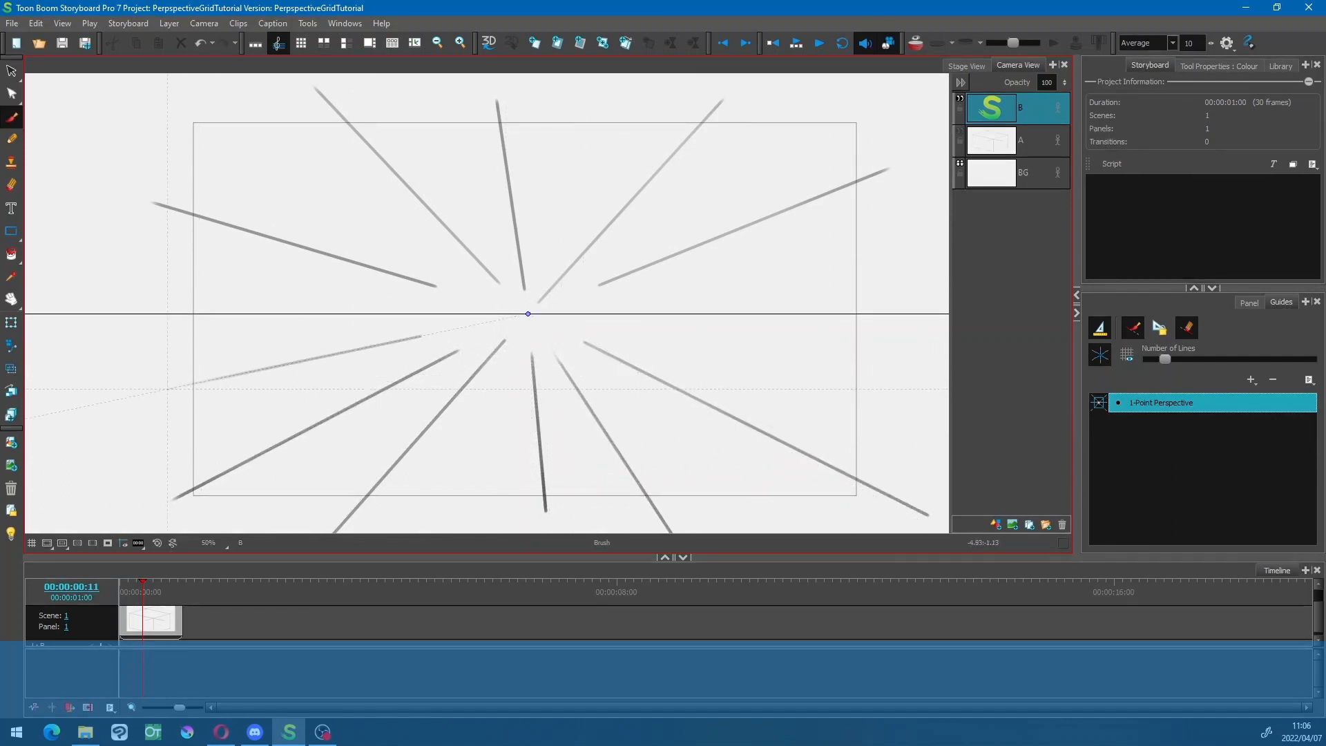
left_click_drag(690, 325, 940, 326)
key("ctrl+z")
left_click_drag(636, 326, 949, 360)
- Draw three long horizontal Brush lines below the horizon and three above it, crossing the radiating lines
left_click_drag(176, 415, 928, 415)
mouse_move(350, 366)
left_mouse_down()
mouse_move(184, 366)
mouse_move(915, 366)
left_mouse_up()
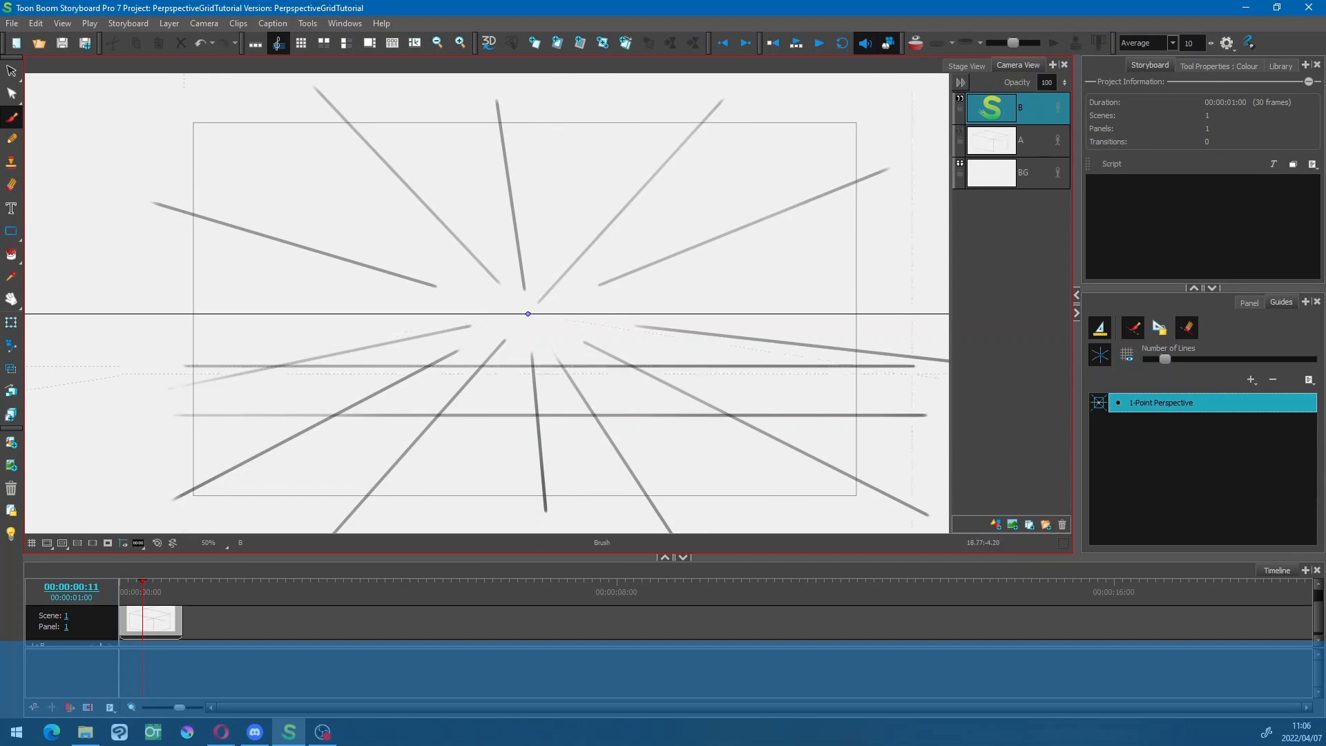
left_click_drag(172, 466, 928, 466)
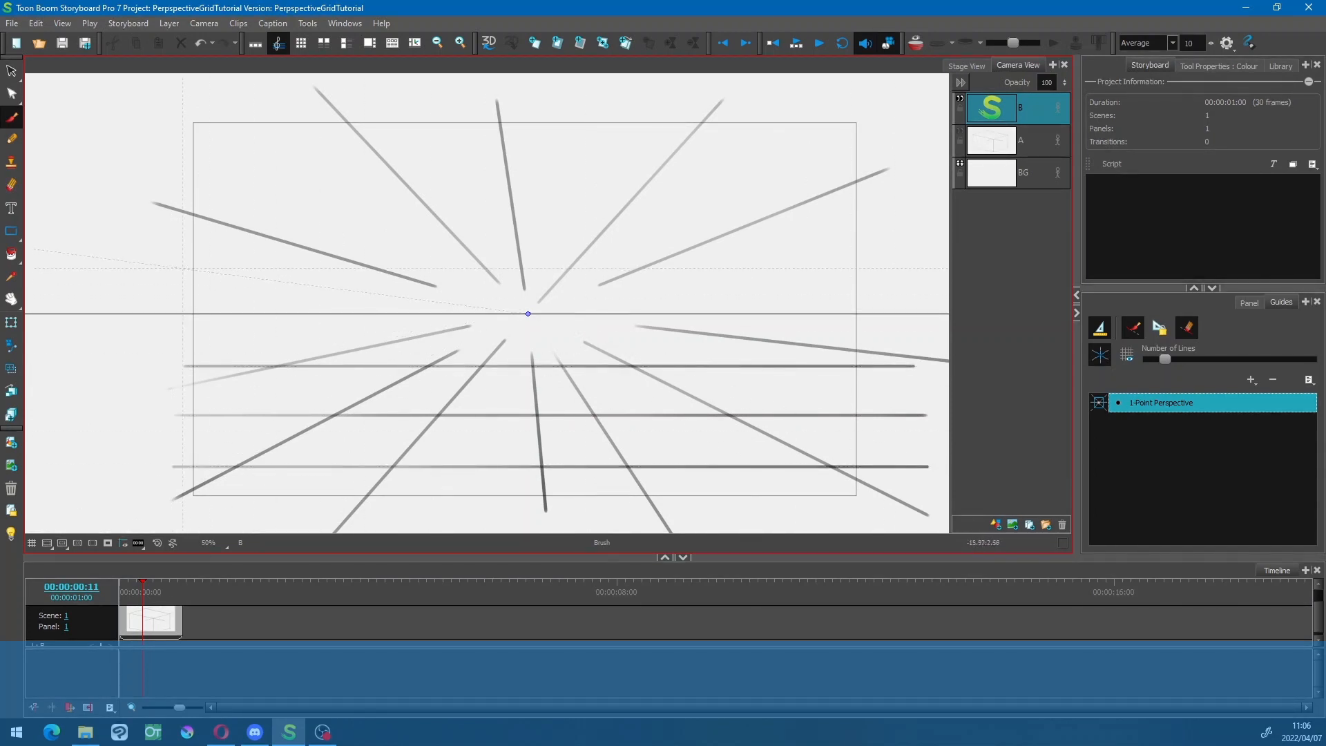
left_click_drag(175, 270, 882, 271)
left_click_drag(167, 218, 874, 217)
left_click_drag(145, 174, 874, 174)
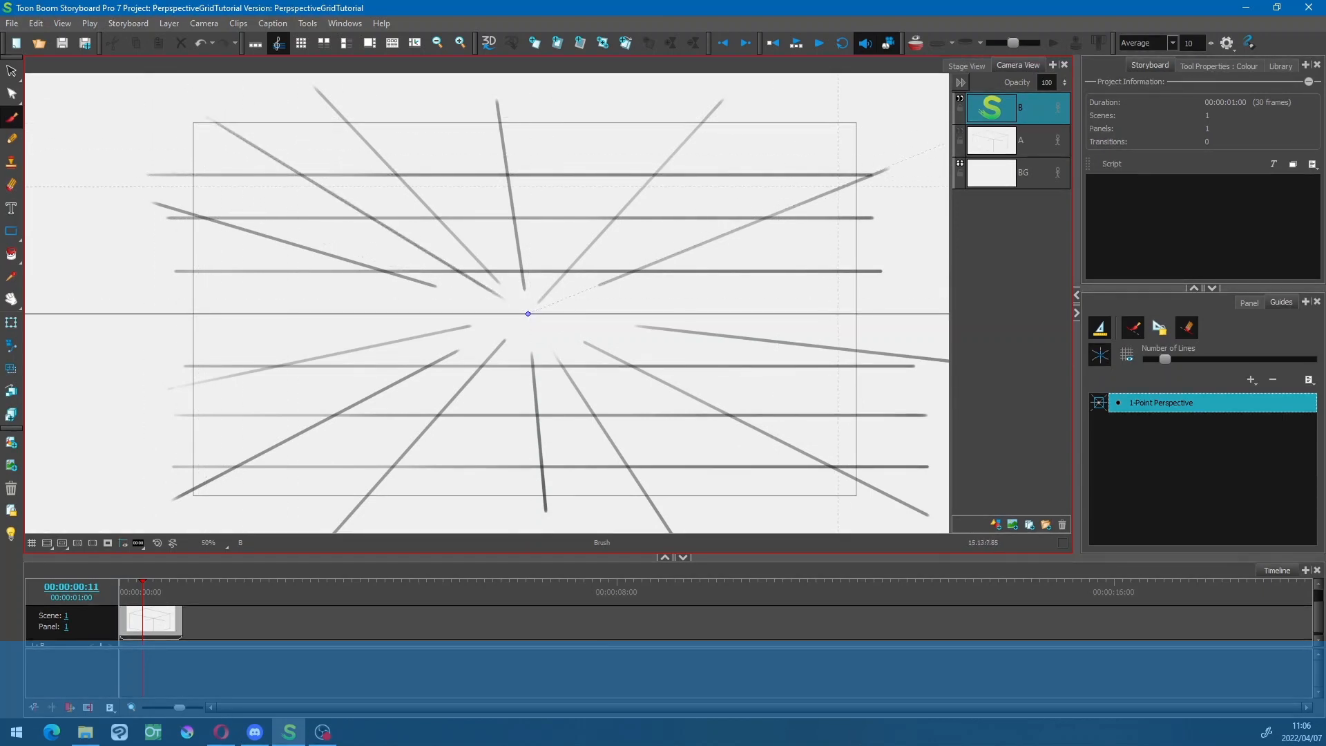
- On a new drawing layer with layer B hidden, replace the 1-point guide with a 2-Point Perspective guide
left_click(994, 524)
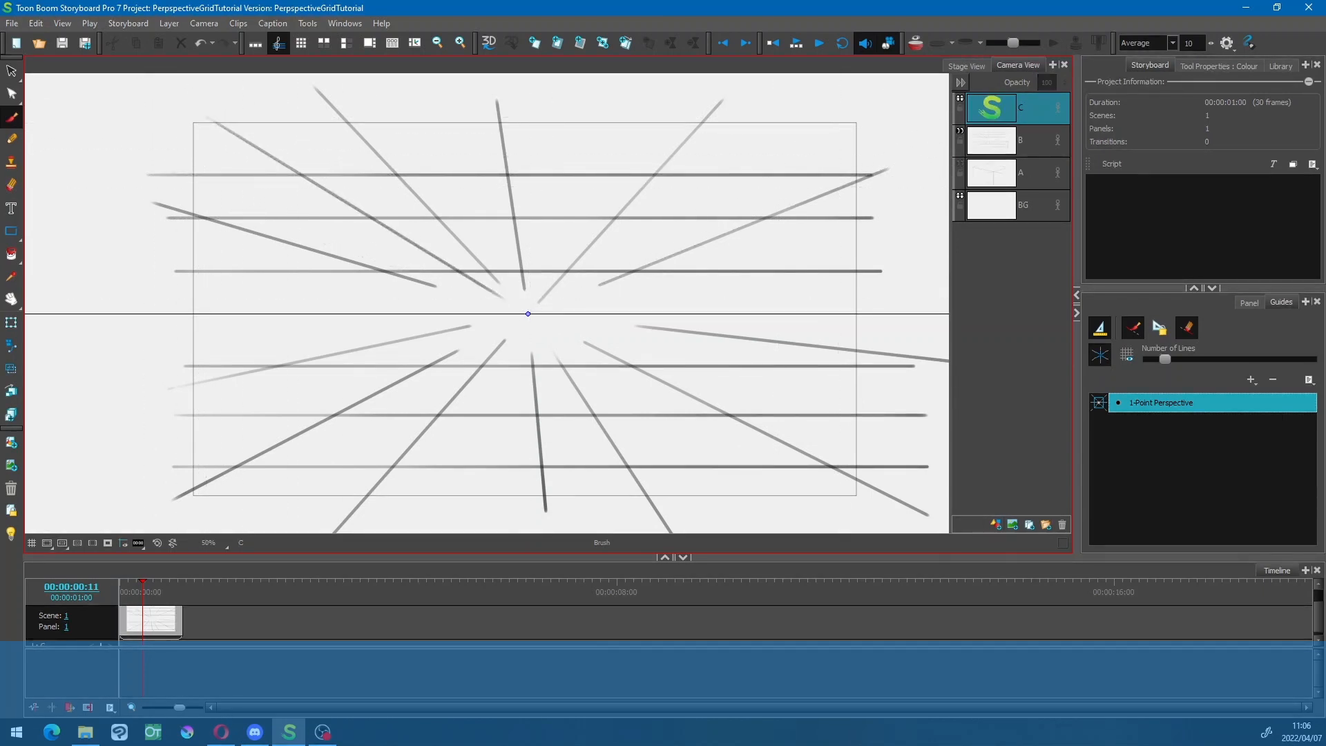
left_click(960, 131)
left_click(1273, 380)
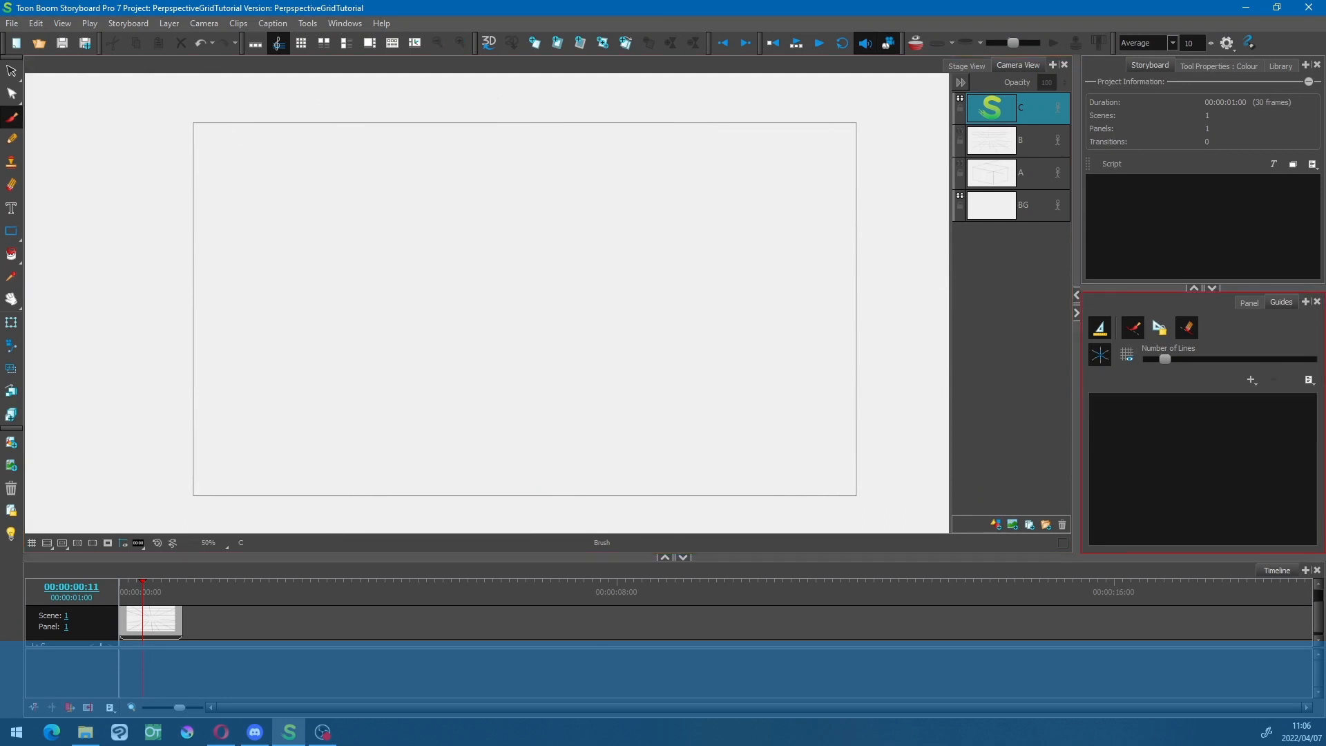
left_click(1251, 380)
left_click(1215, 250)
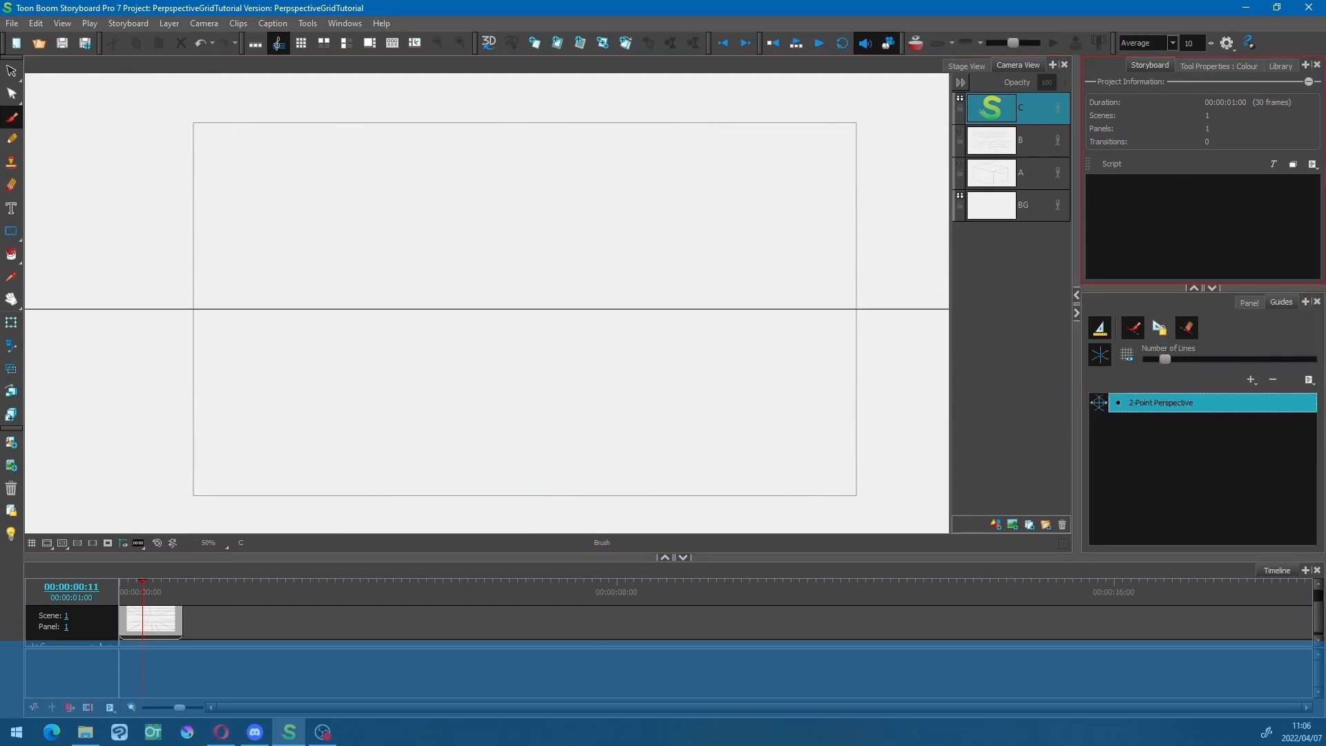
- Move the guide's left vanishing point just inside the camera frame's left edge and the right one slightly farther out
scroll(487, 302, "down", 2)
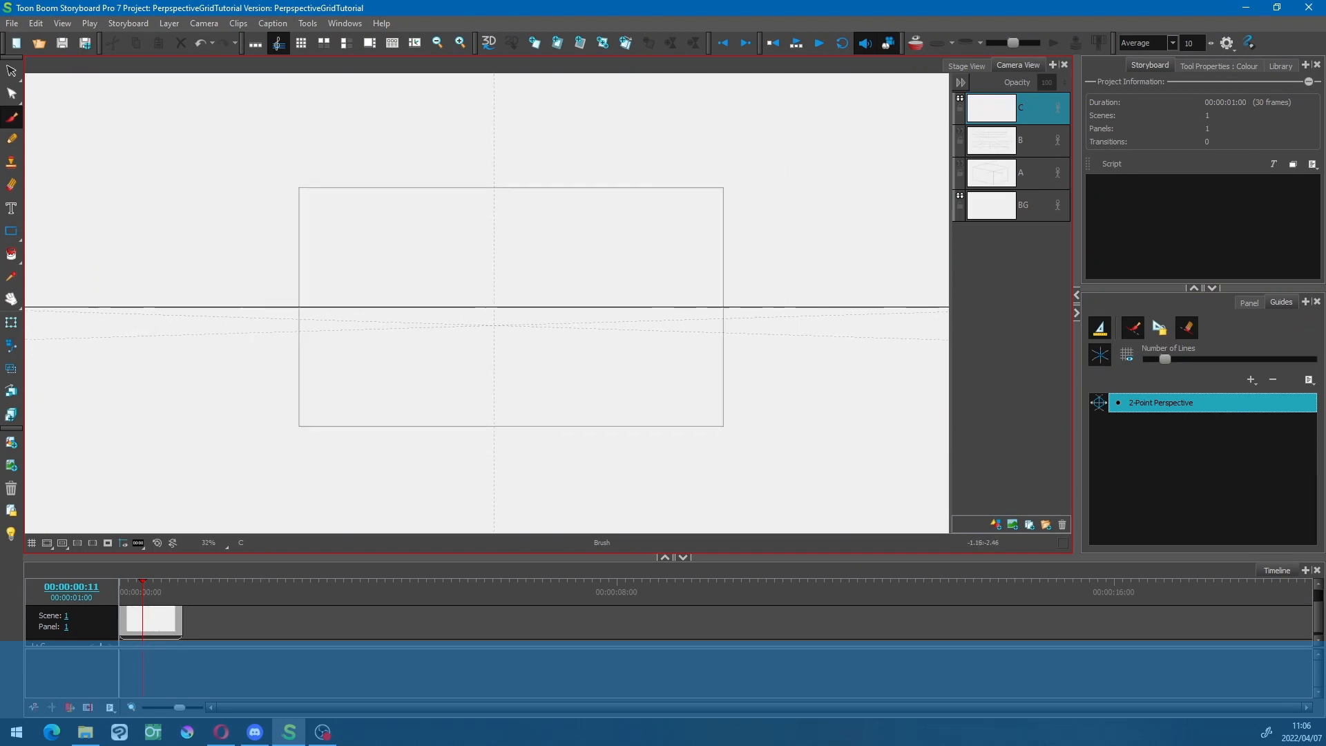
scroll(487, 302, "down", 2)
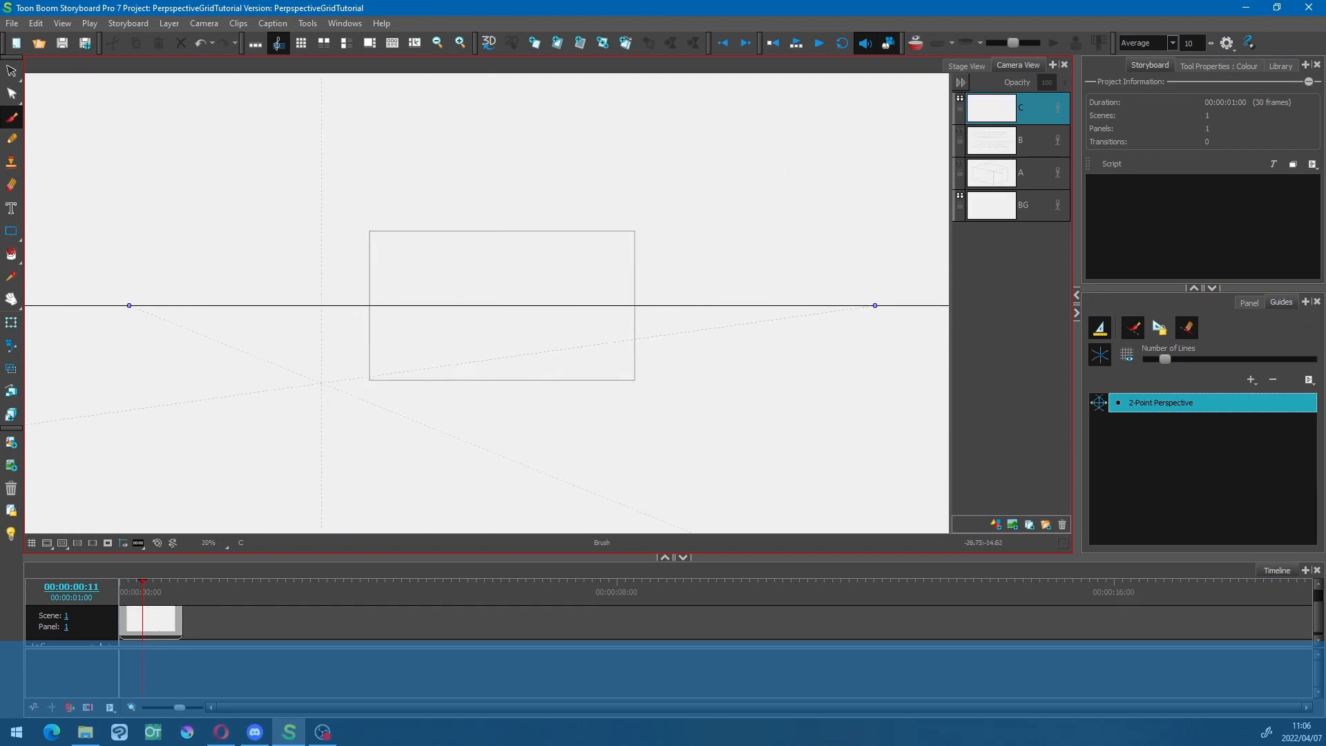
left_click_drag(502, 305, 508, 314)
left_click_drag(141, 322, 136, 319)
left_click_drag(875, 306, 872, 309)
key("ctrl+z")
left_click_drag(129, 305, 379, 305)
left_click_drag(875, 305, 905, 305)
scroll(501, 293, "up", 3)
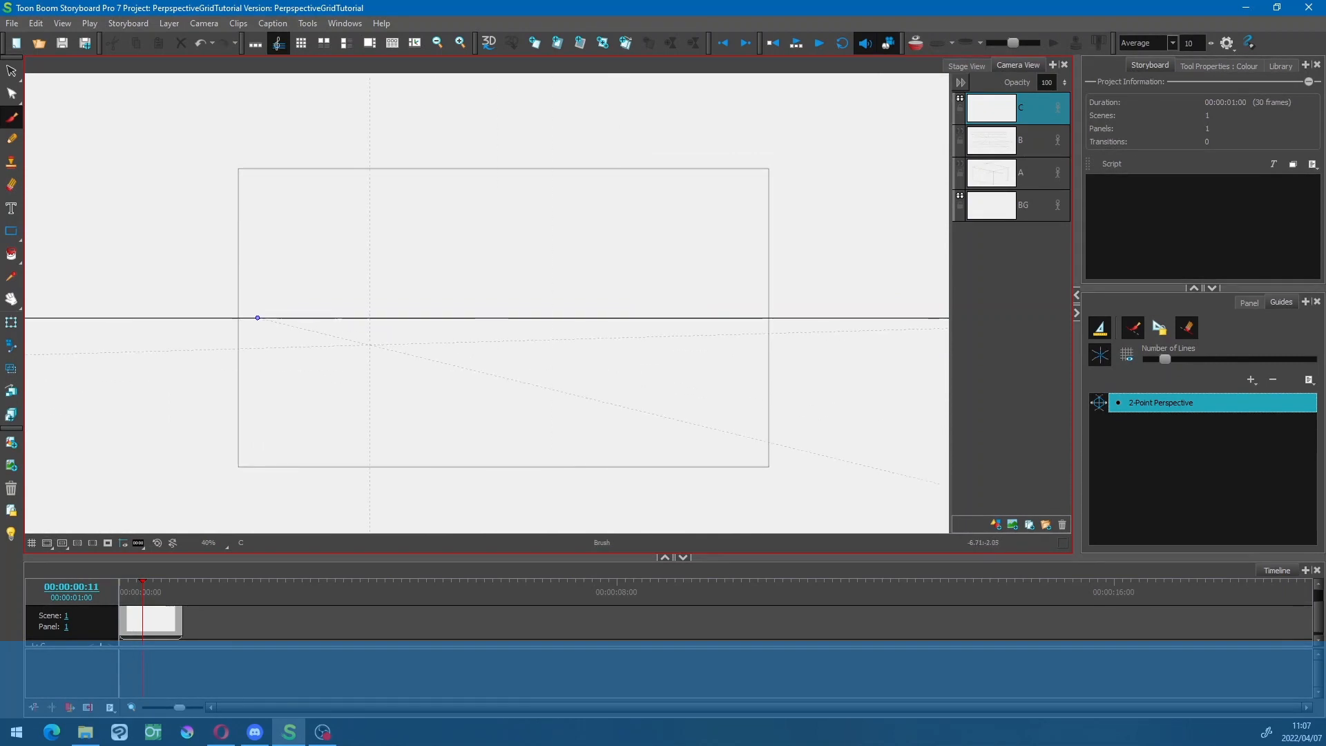
- Draw Brush lines radiating from the 2-point guide's left vanishing point, three below the horizon and a fan above it
left_click_drag(324, 350, 524, 448)
mouse_move(279, 352)
left_mouse_down()
mouse_move(368, 492)
mouse_move(264, 502)
left_mouse_up()
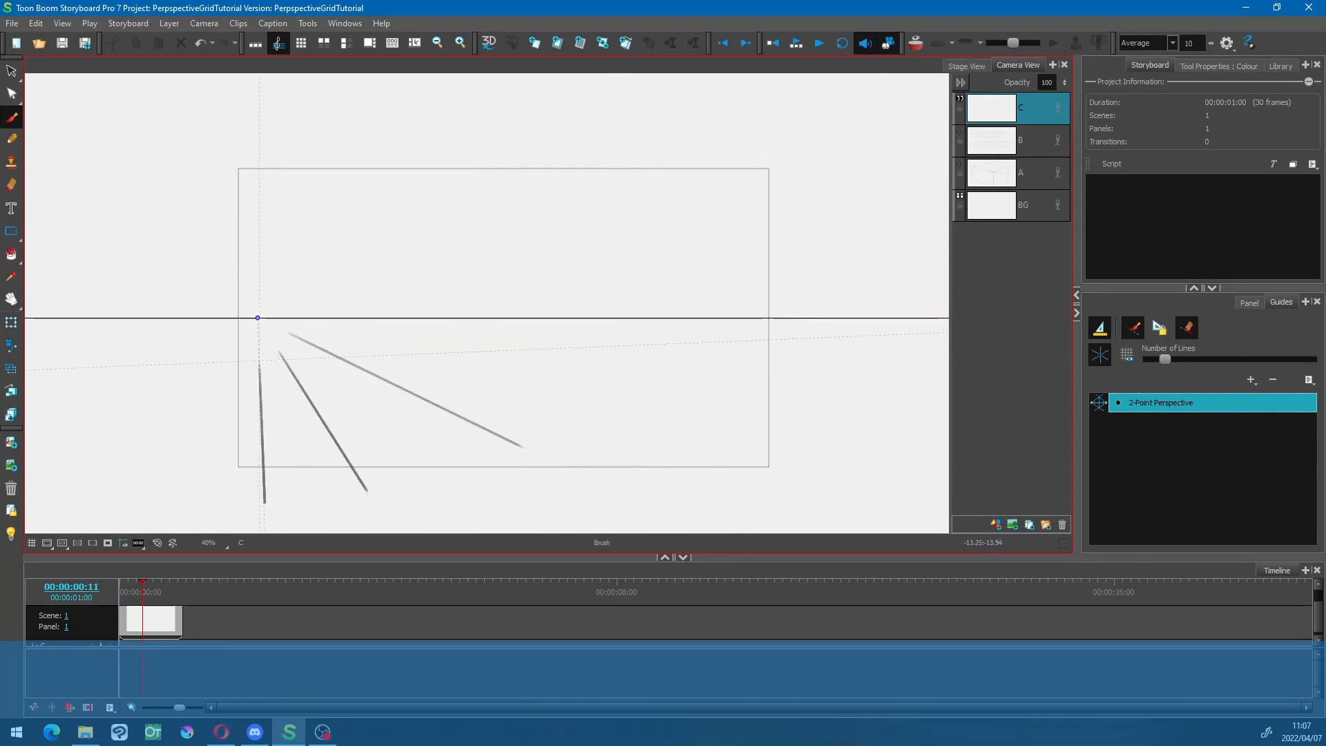
mouse_move(285, 280)
left_mouse_down()
mouse_move(412, 107)
mouse_move(473, 180)
mouse_move(582, 117)
left_mouse_up()
left_click_drag(360, 290, 762, 185)
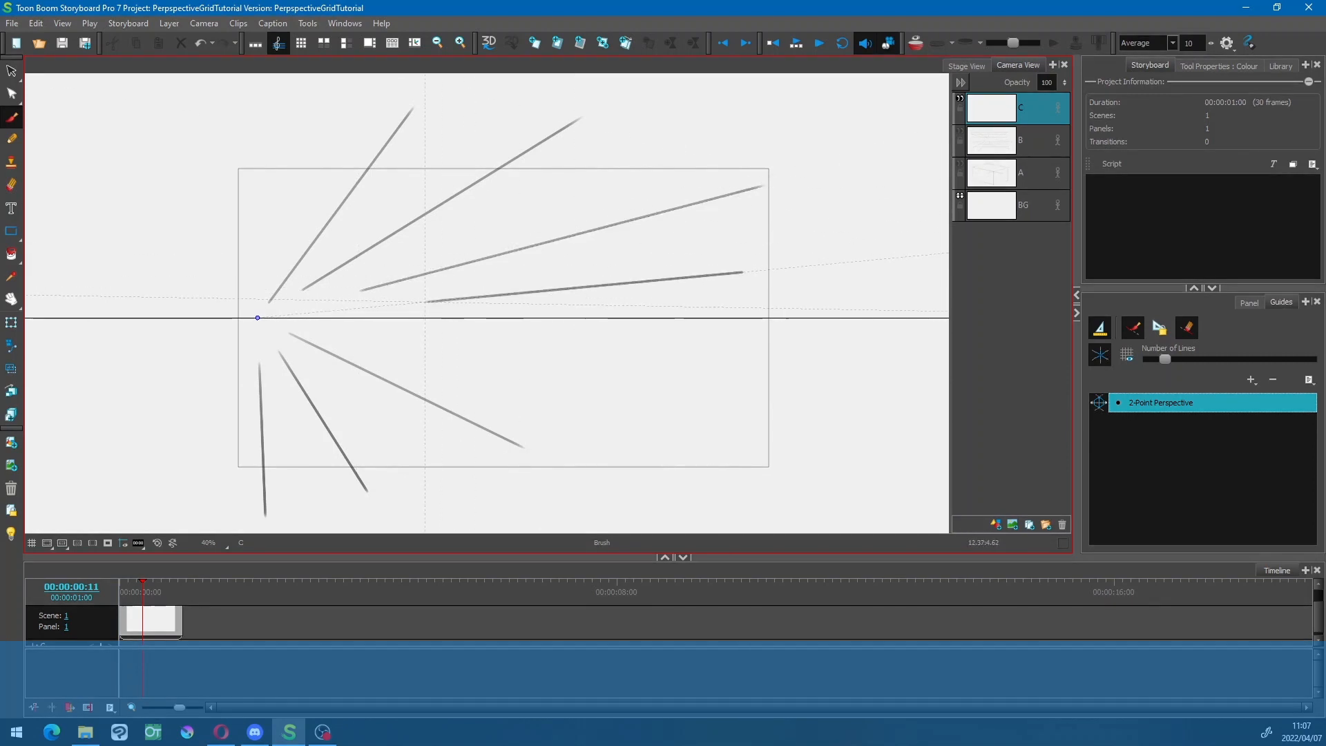
left_click_drag(426, 302, 844, 263)
mouse_move(268, 184)
left_mouse_down()
mouse_move(261, 276)
mouse_move(183, 124)
left_mouse_up()
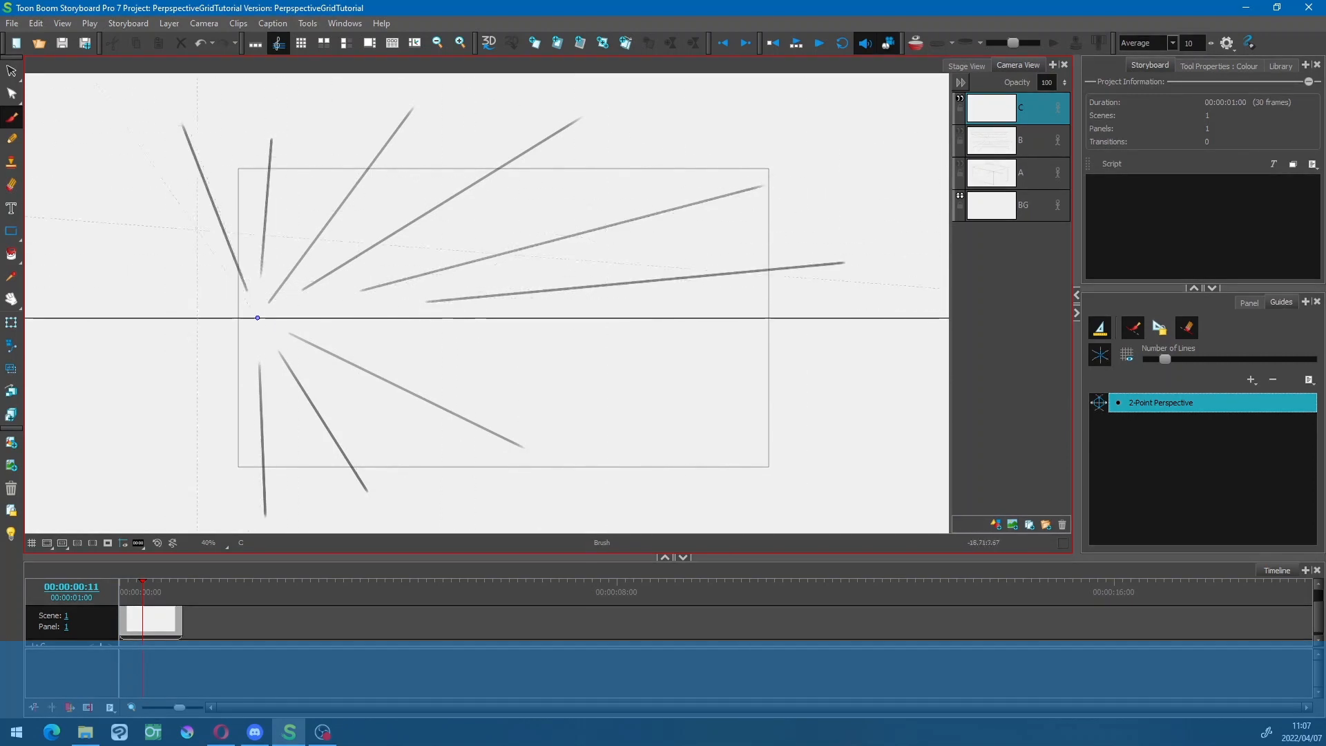
- Complete the fan around the left vanishing point with Brush lines toward the left and two long shallow ones below the horizon
mouse_move(104, 205)
left_mouse_down()
mouse_move(234, 301)
mouse_move(225, 487)
left_mouse_up()
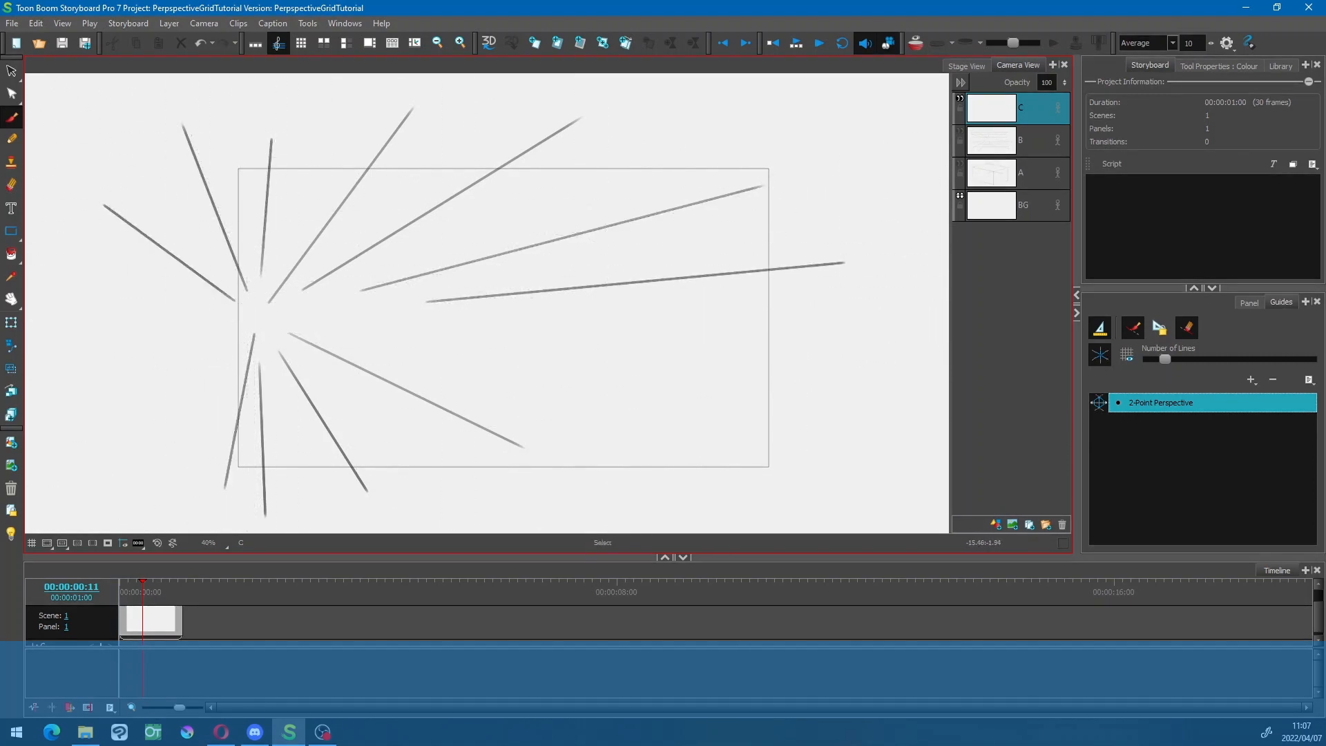
key("ctrl+z")
mouse_move(248, 341)
left_mouse_down()
mouse_move(191, 497)
mouse_move(70, 460)
left_mouse_up()
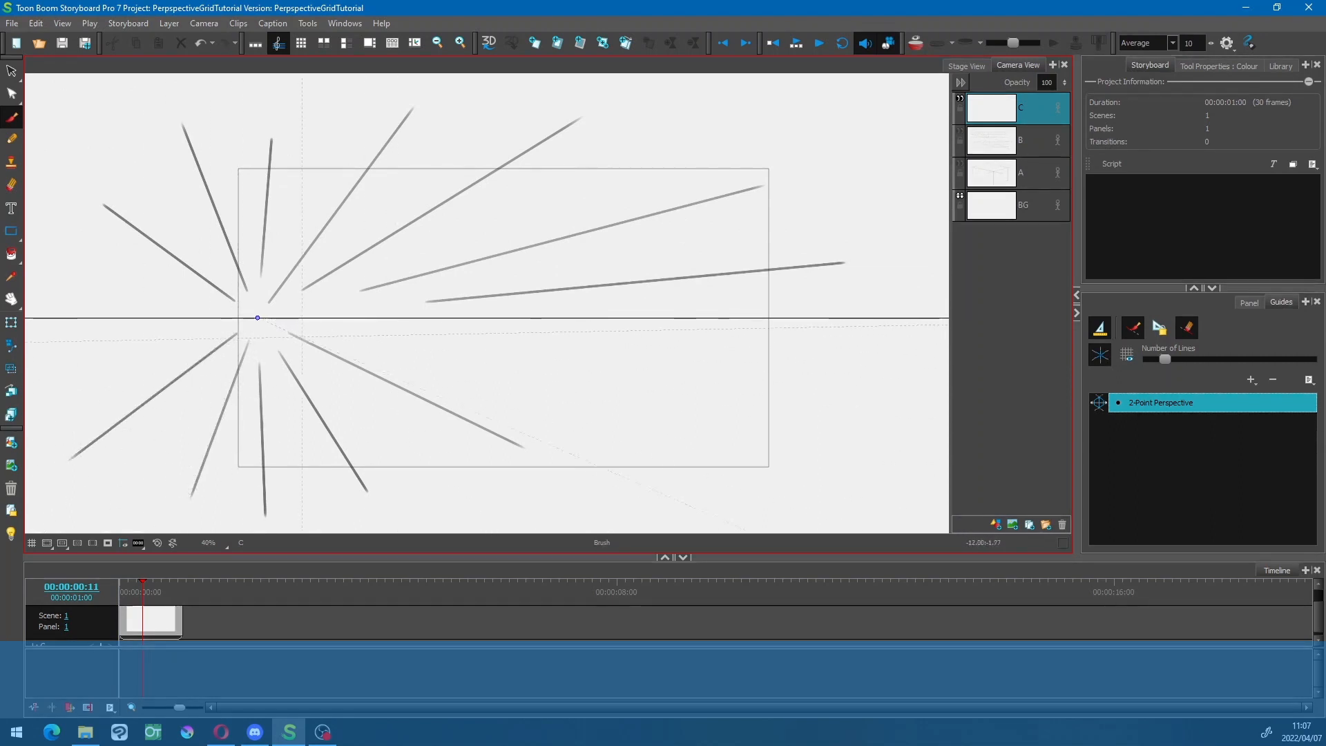
left_click_drag(550, 378, 883, 449)
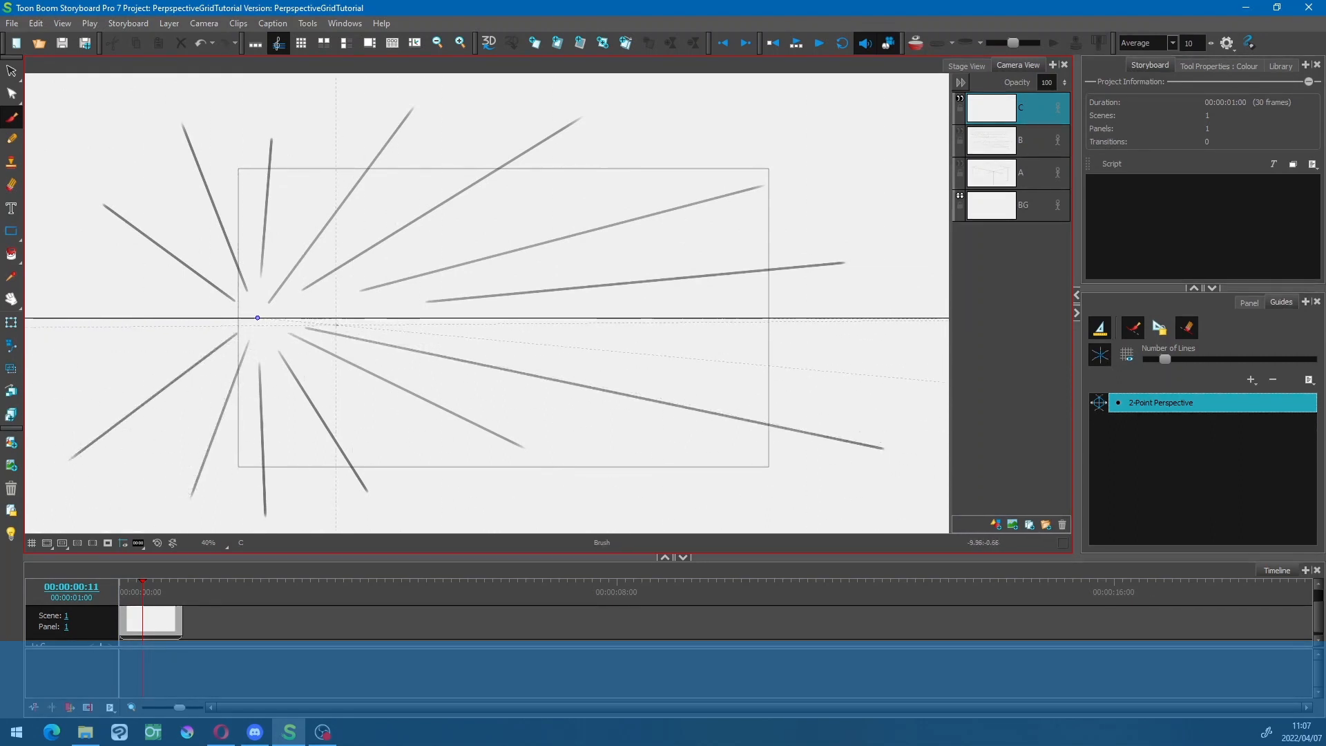
left_click_drag(336, 325, 915, 380)
- Draw four long Brush lines below the horizon converging toward the right vanishing point, crossing the radiating fan
left_click_drag(159, 373, 897, 338)
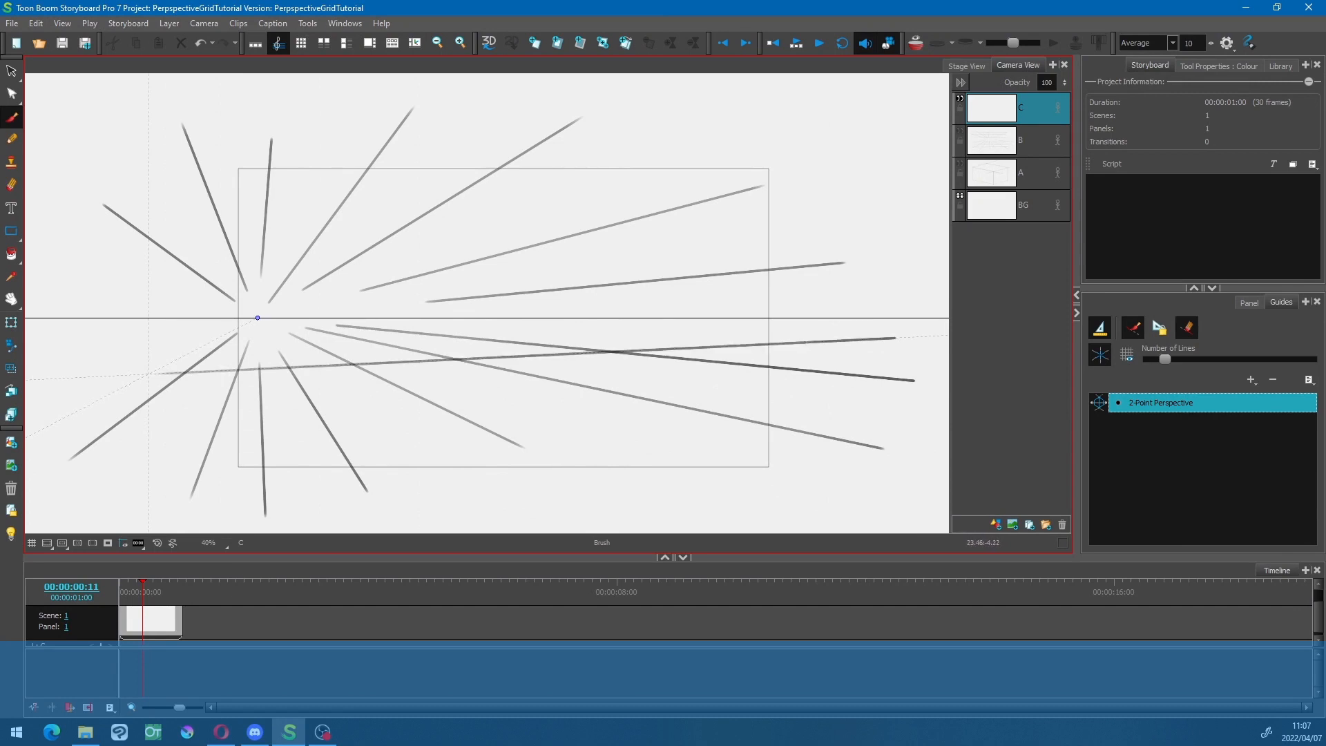
left_click_drag(170, 453, 899, 367)
left_click_drag(380, 490, 904, 393)
left_click_drag(426, 347, 751, 336)
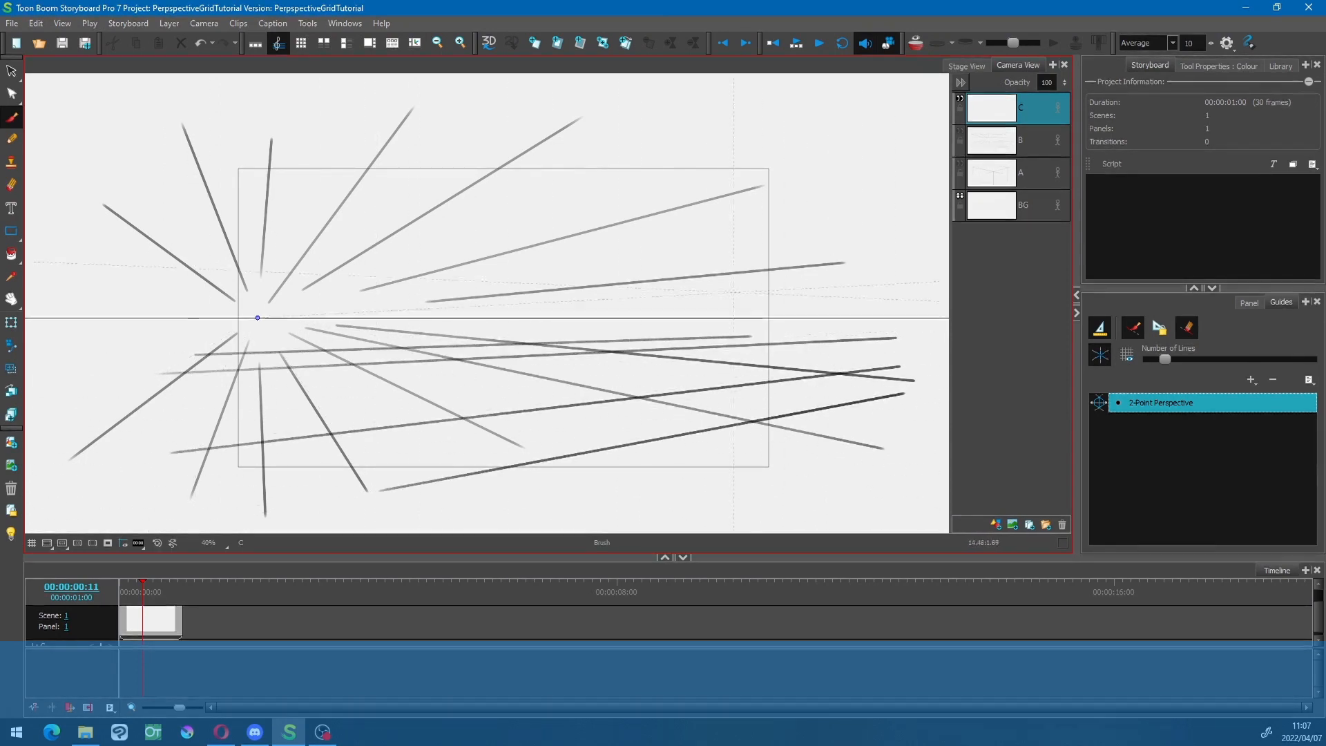
- Draw four long Brush lines above the horizon converging toward the right vanishing point
left_click_drag(134, 148, 863, 253)
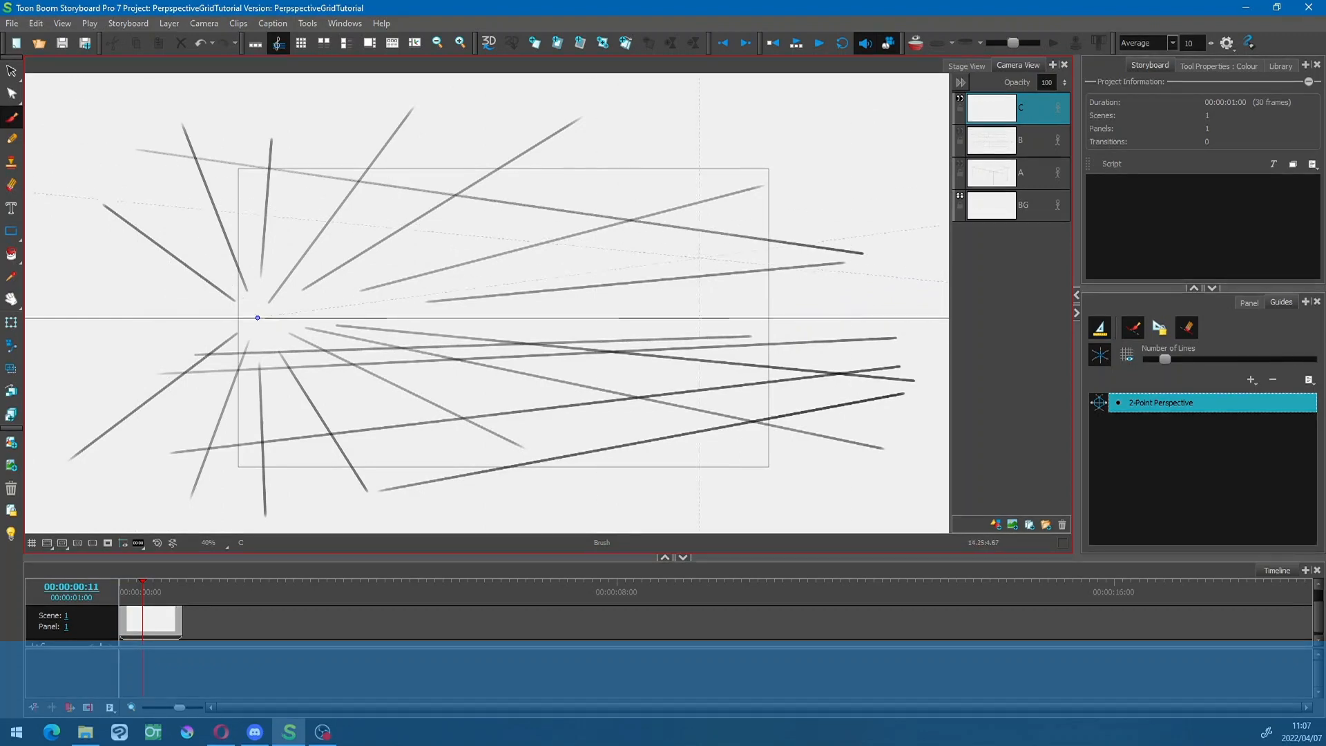
left_click_drag(166, 216, 865, 278)
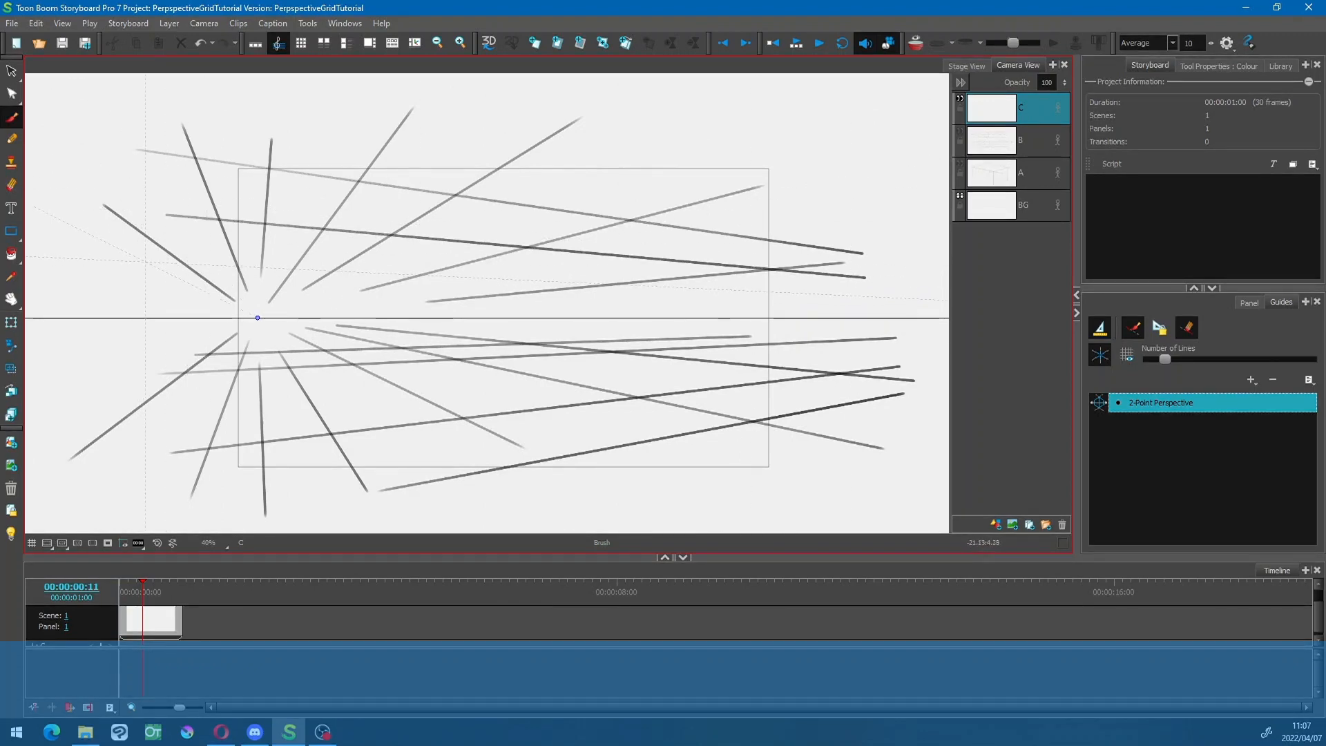
left_click_drag(763, 291, 816, 294)
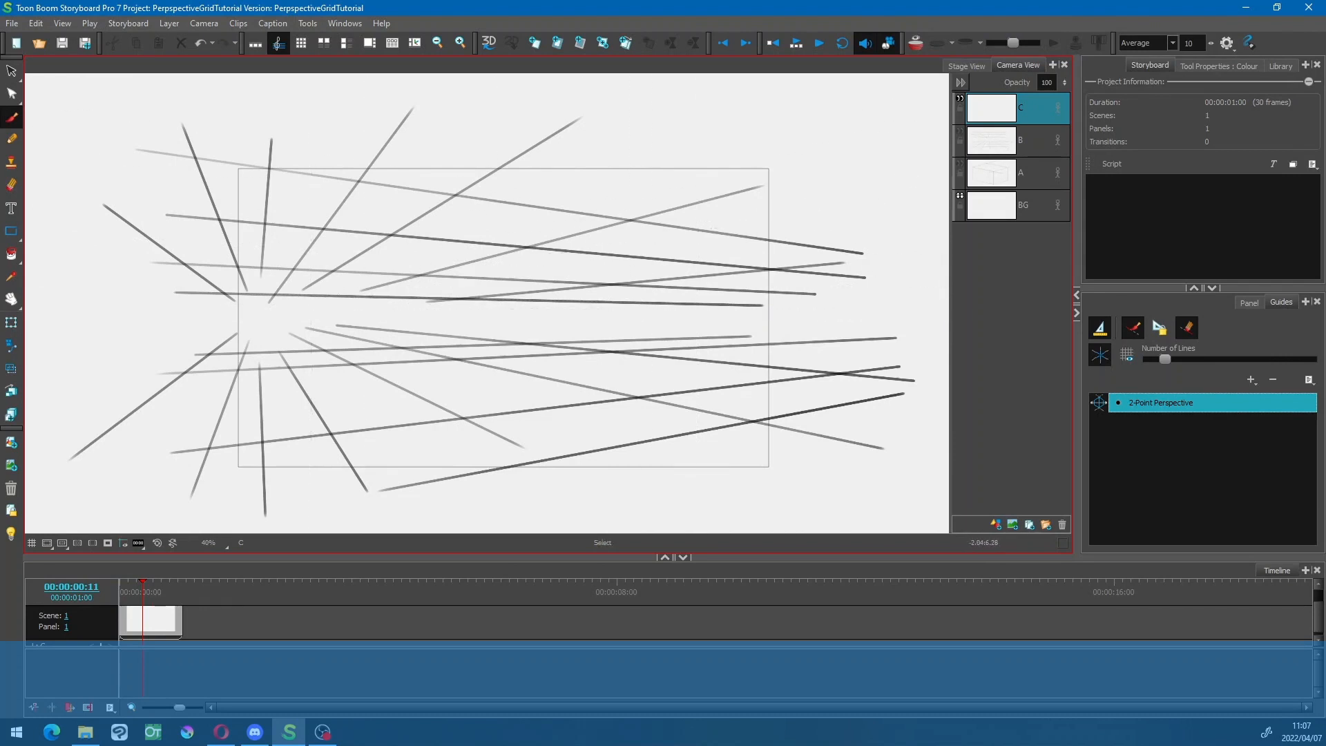
left_click_drag(318, 298, 794, 142)
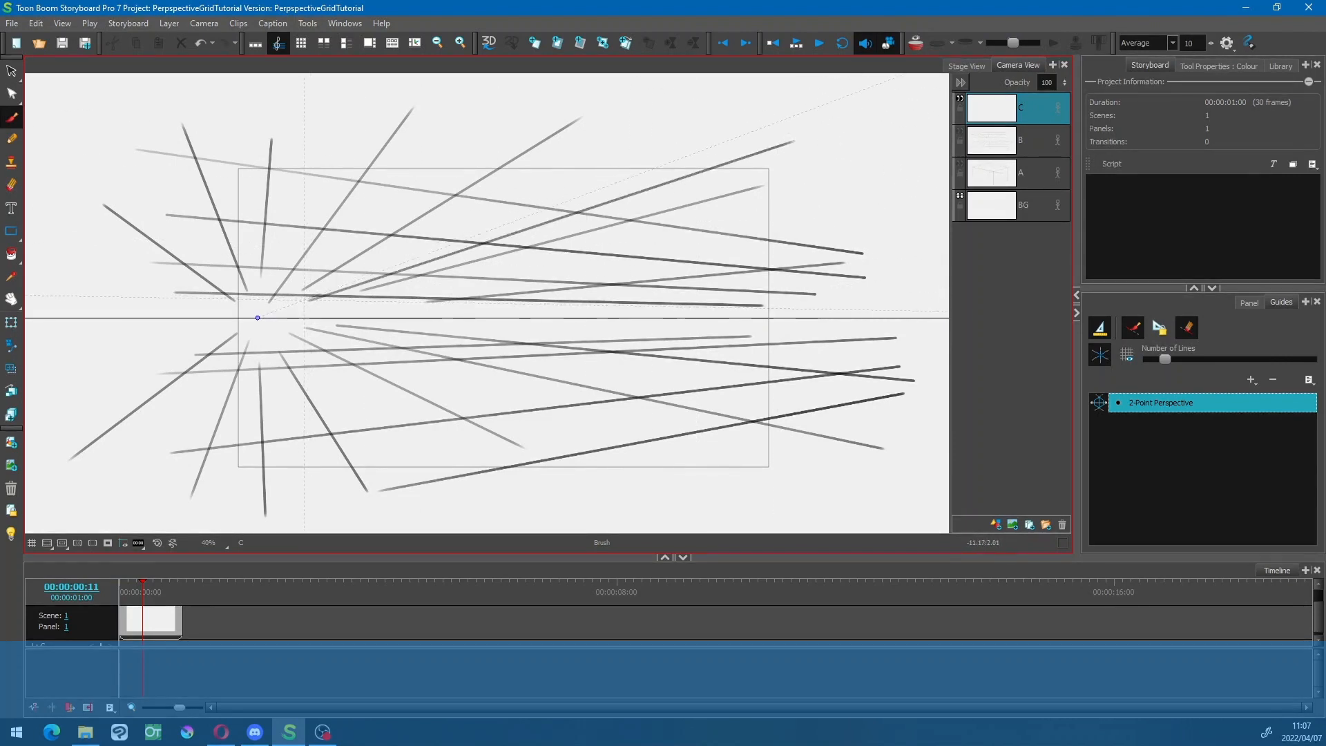
left_click_drag(321, 294, 719, 146)
left_click_drag(440, 292, 833, 238)
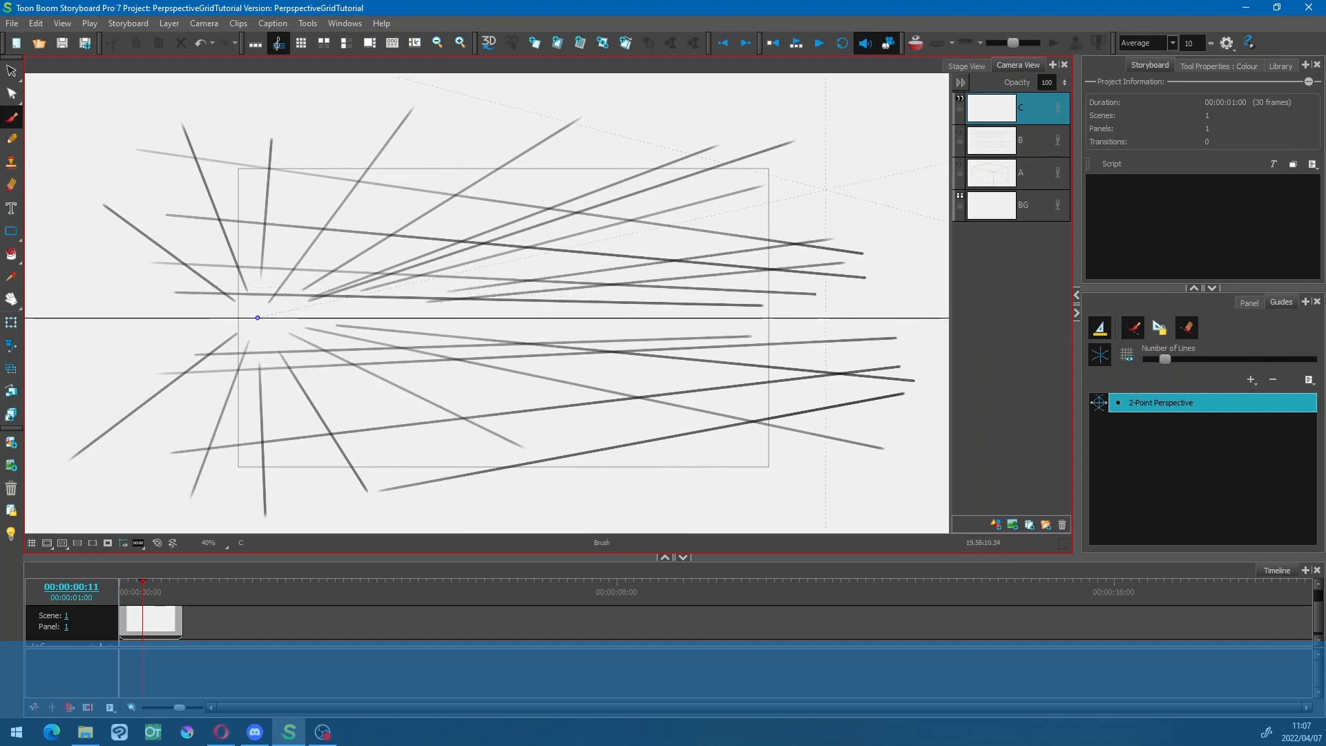
key("ctrl+z")
key("ctrl+z")
key("ctrl+z")
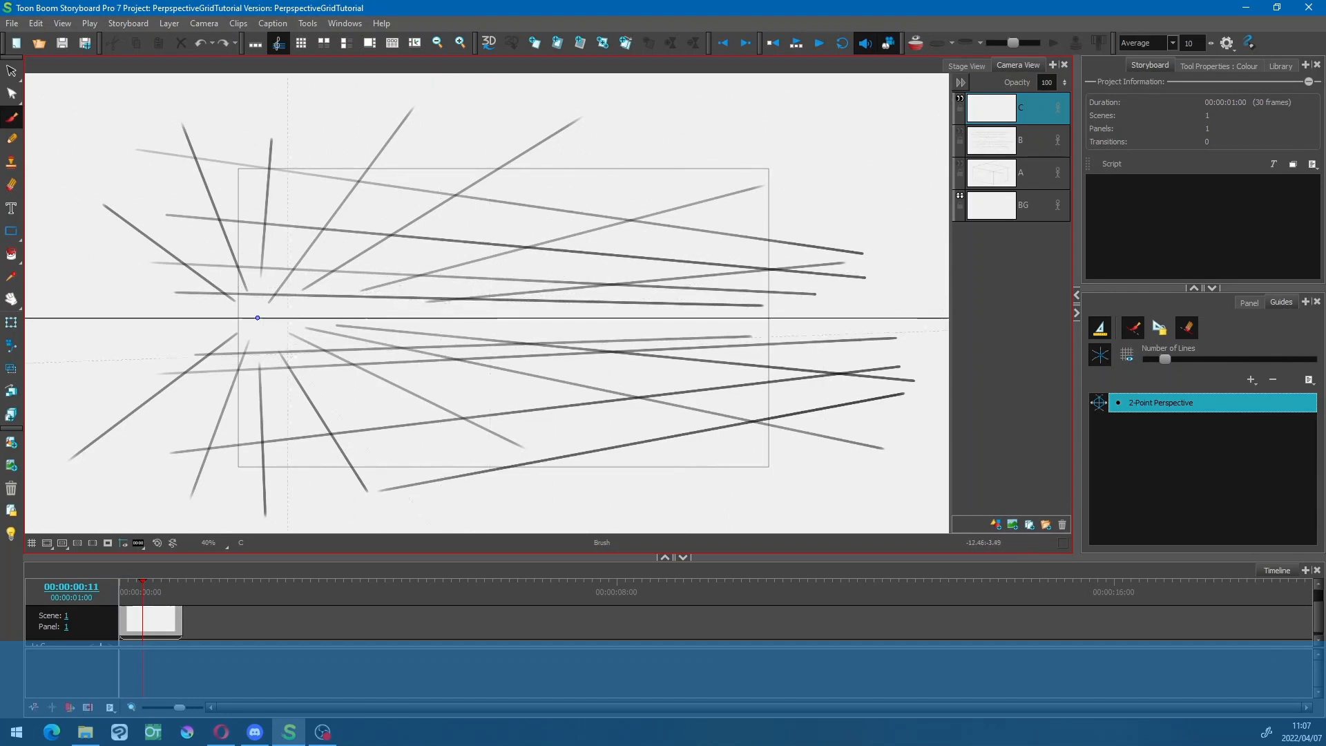
- Draw two more Brush lines below the horizon, radiating from the left vanishing point toward the lower right
left_click_drag(283, 341, 504, 527)
left_click_drag(338, 339, 769, 461)
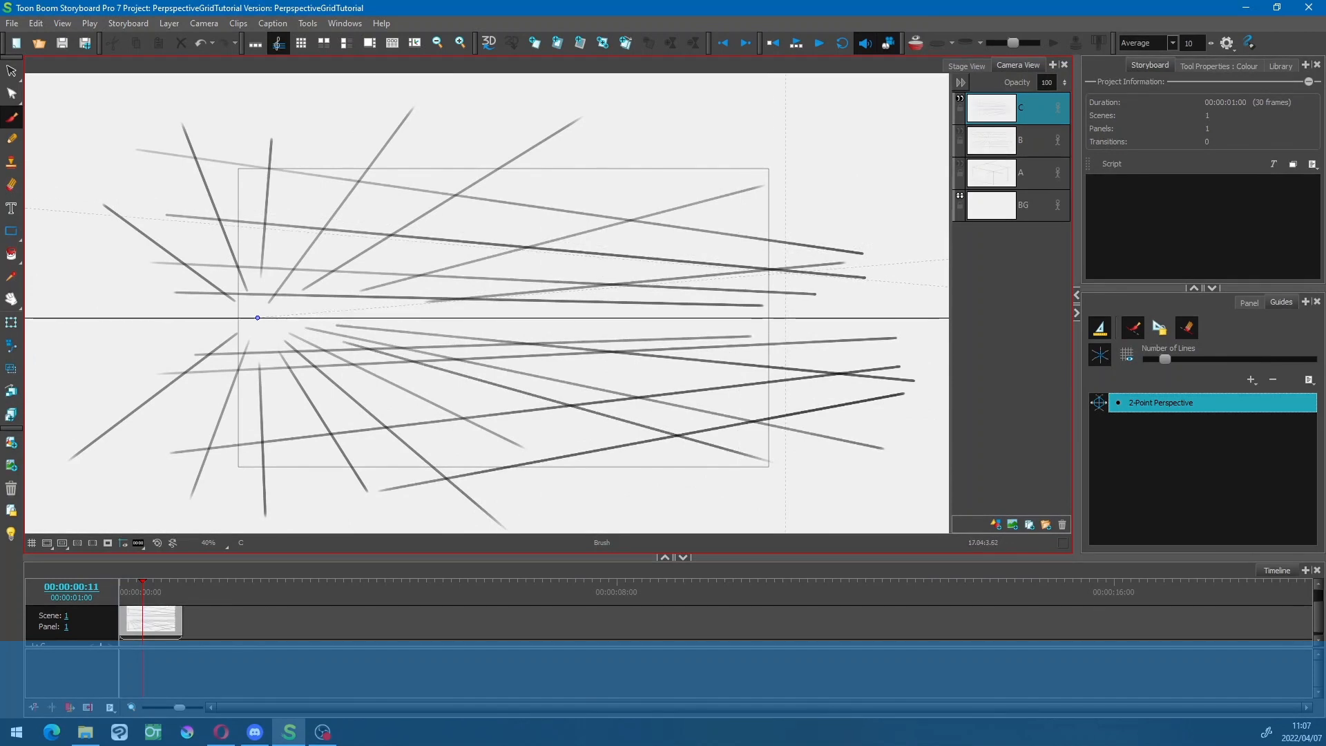
- On a new drawing layer with layer C hidden, replace the 2-point guide with a 3-Point Perspective (Bird's-Eye View) guide
key("ctrl+l")
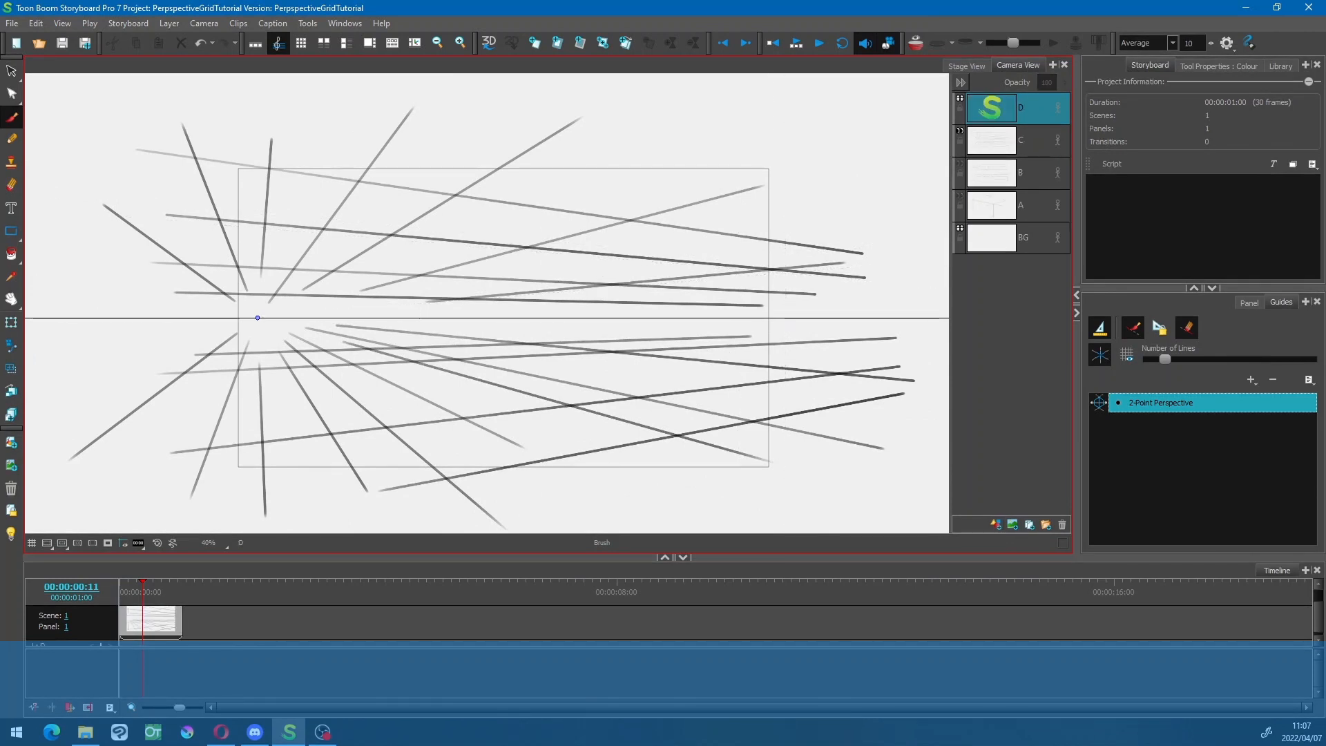
left_click(960, 131)
left_click(1272, 379)
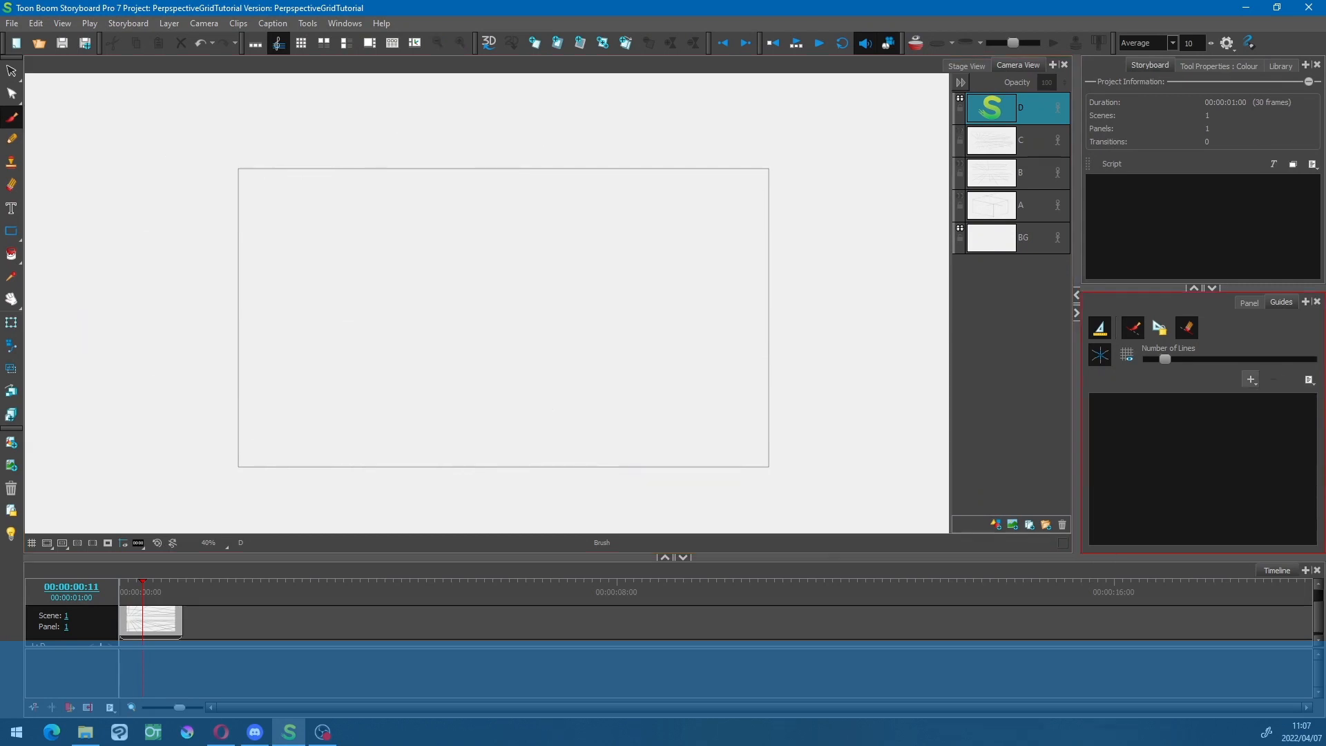
left_click(1251, 380)
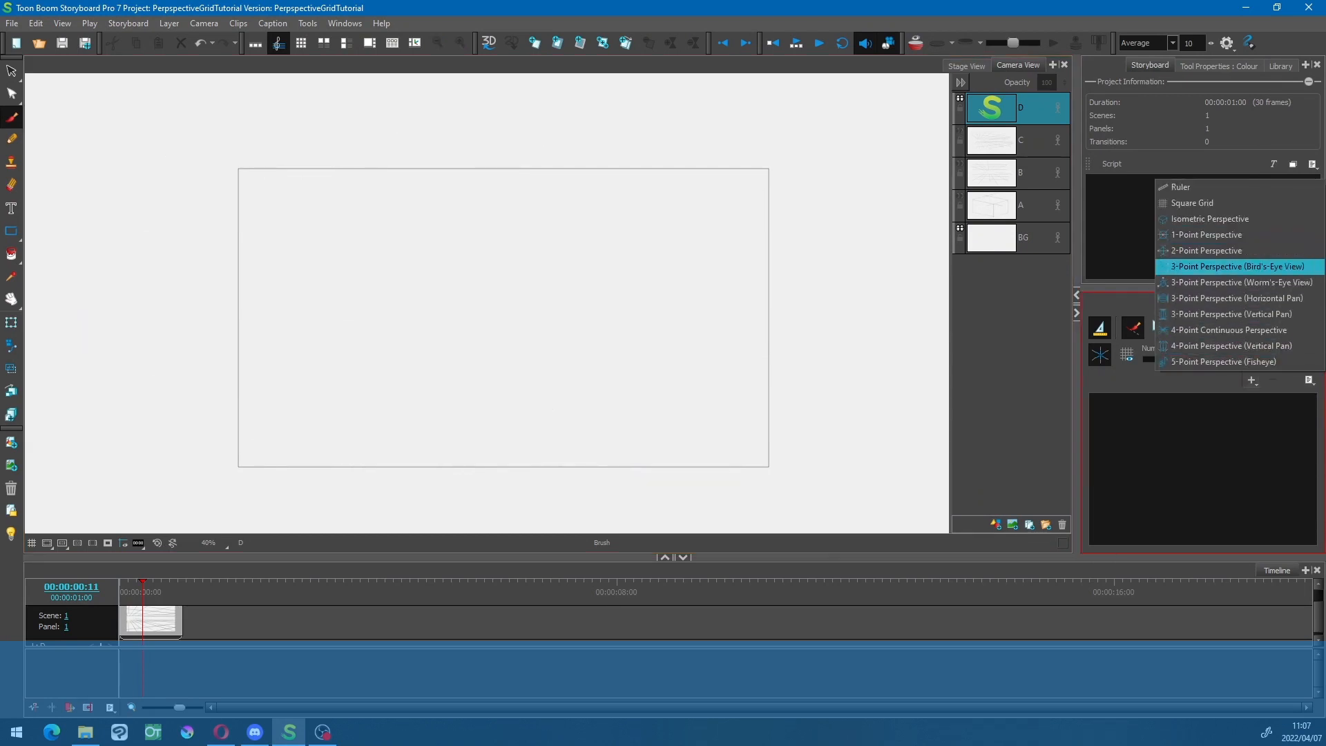
left_click(1236, 266)
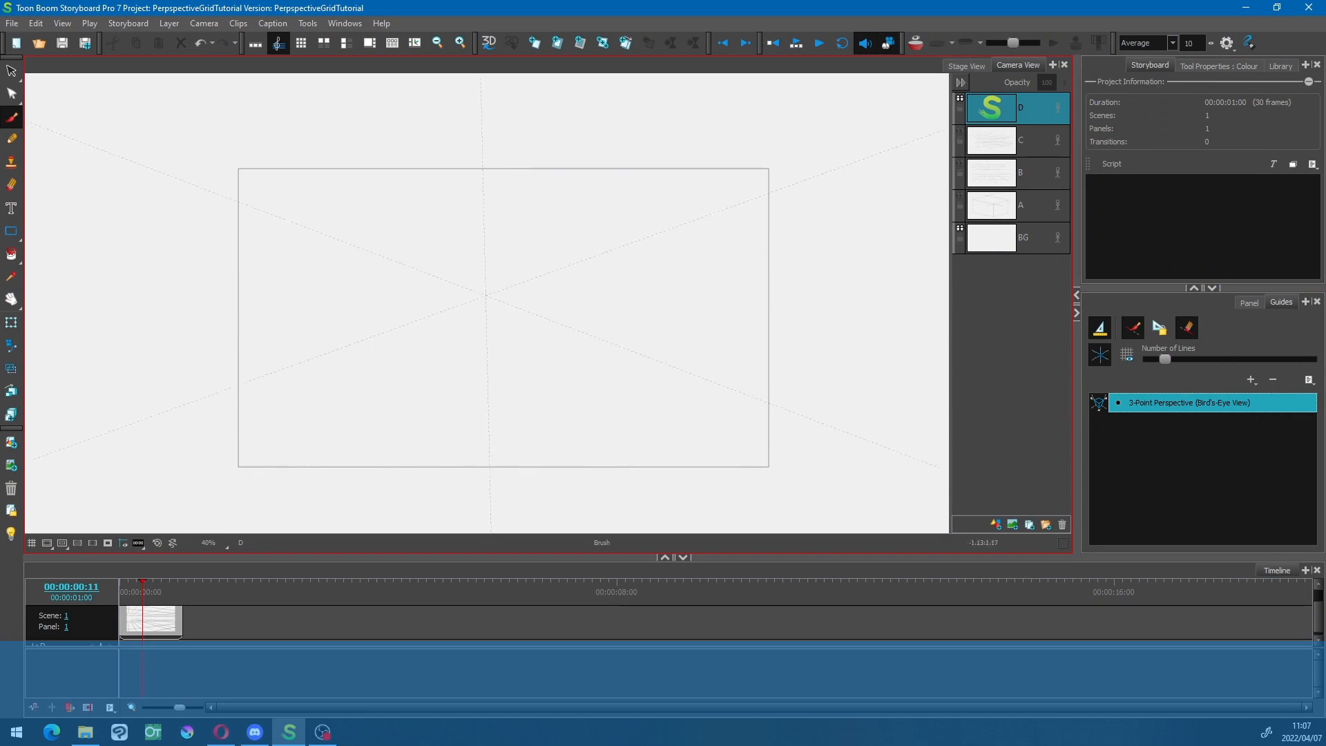
- Draw six steep Brush lines across the camera frame, converging downward toward the guide's lower vanishing point
left_click_drag(243, 164, 347, 522)
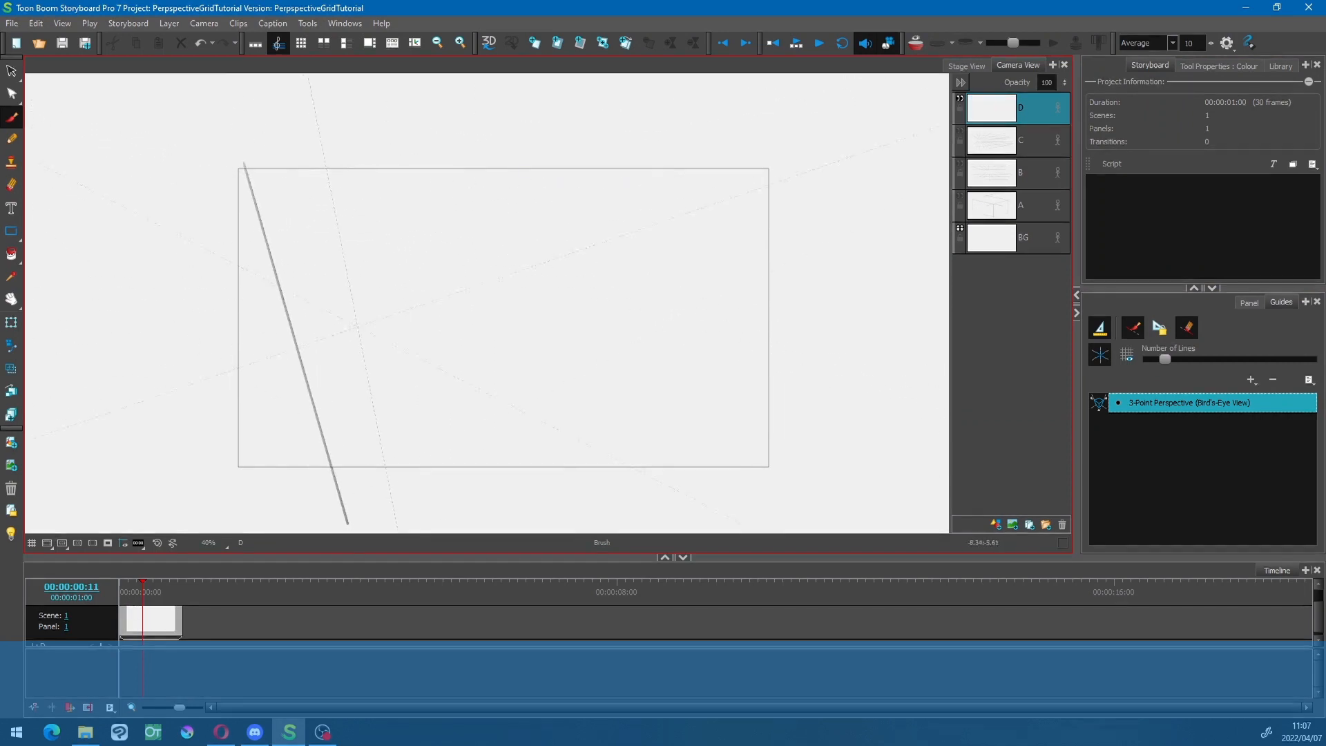
left_click_drag(364, 150, 420, 520)
left_click_drag(487, 219, 492, 512)
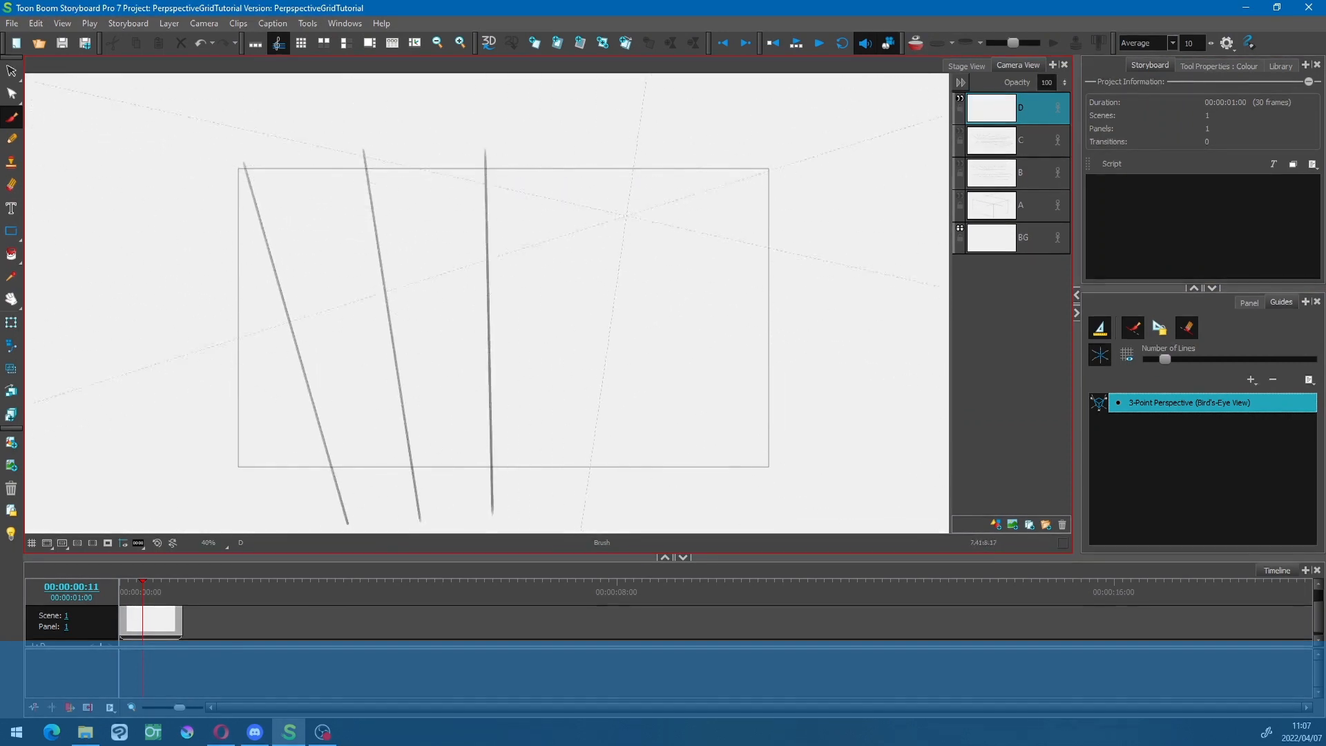
left_click_drag(637, 150, 587, 504)
left_click_drag(788, 147, 675, 512)
left_click_drag(822, 304, 728, 526)
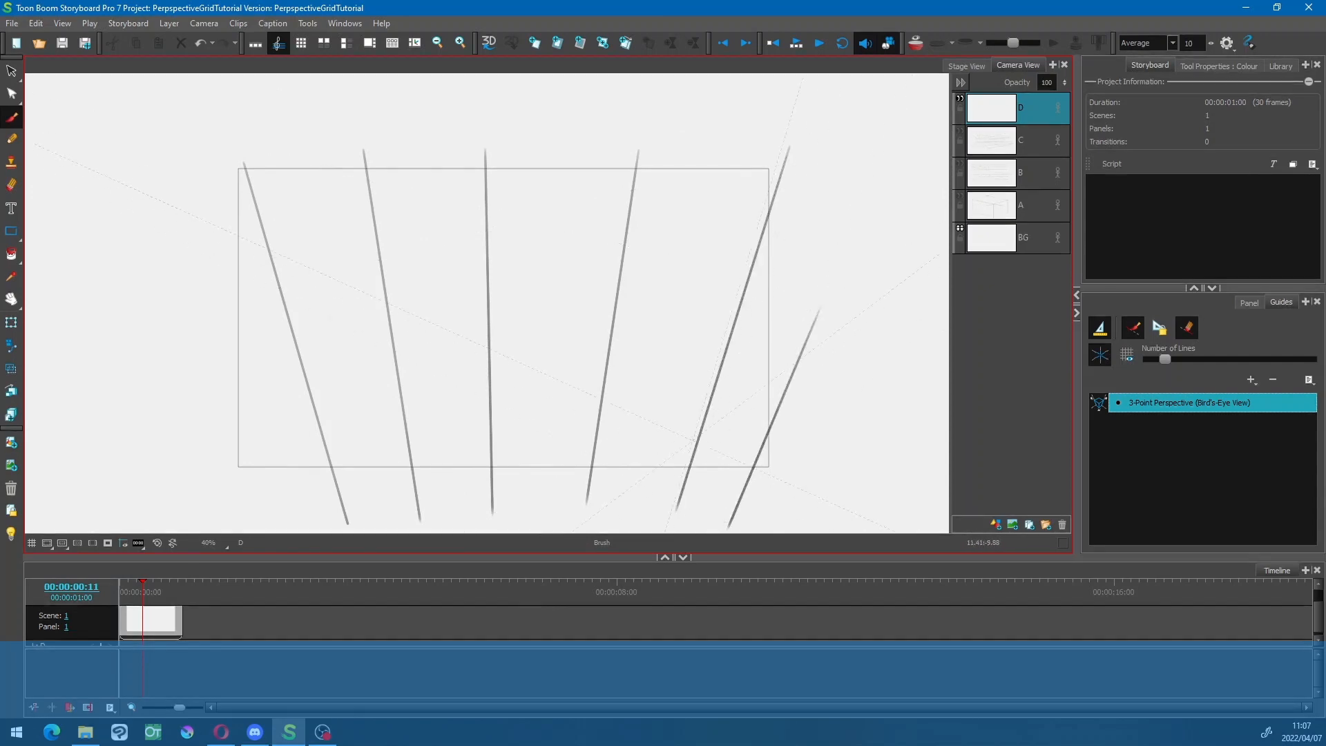
- Draw five Brush lines sloping down to the right across the frame, following the guide's left vanishing point
left_click_drag(215, 228, 821, 502)
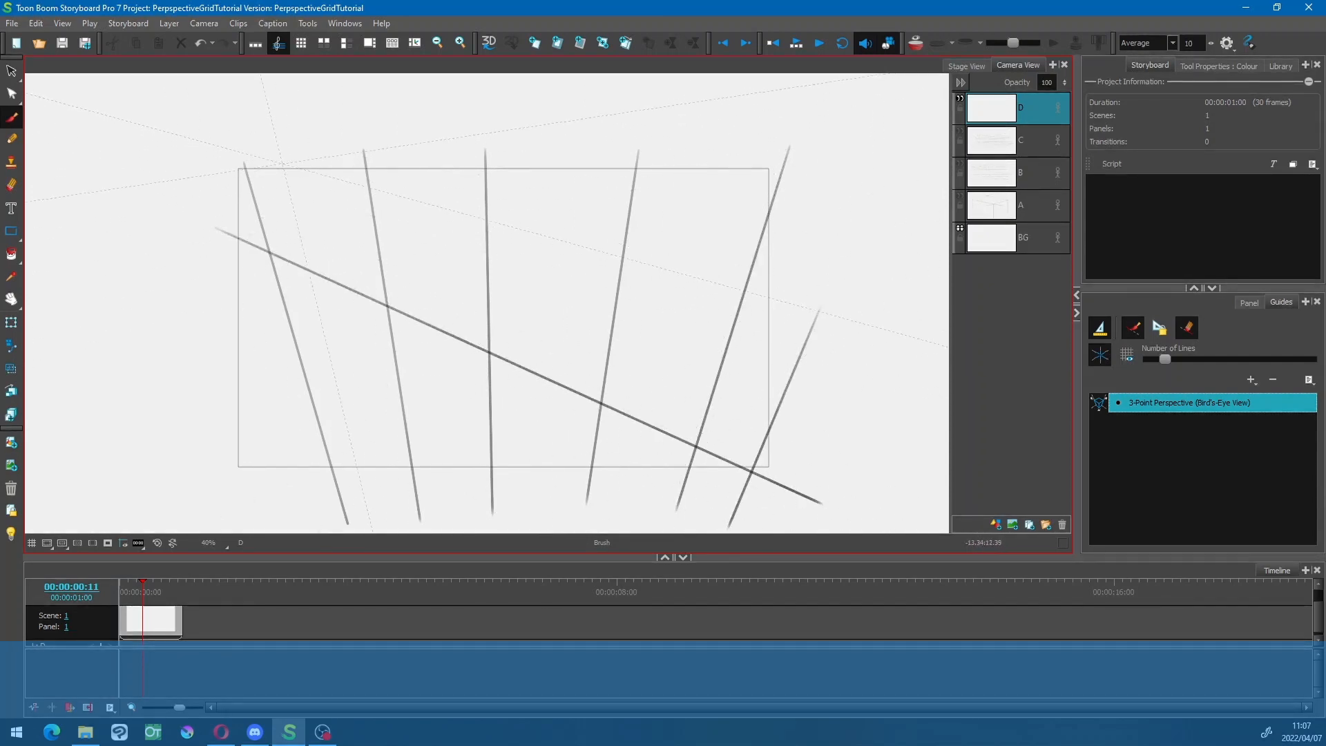
left_click_drag(285, 164, 933, 342)
left_click_drag(470, 161, 950, 255)
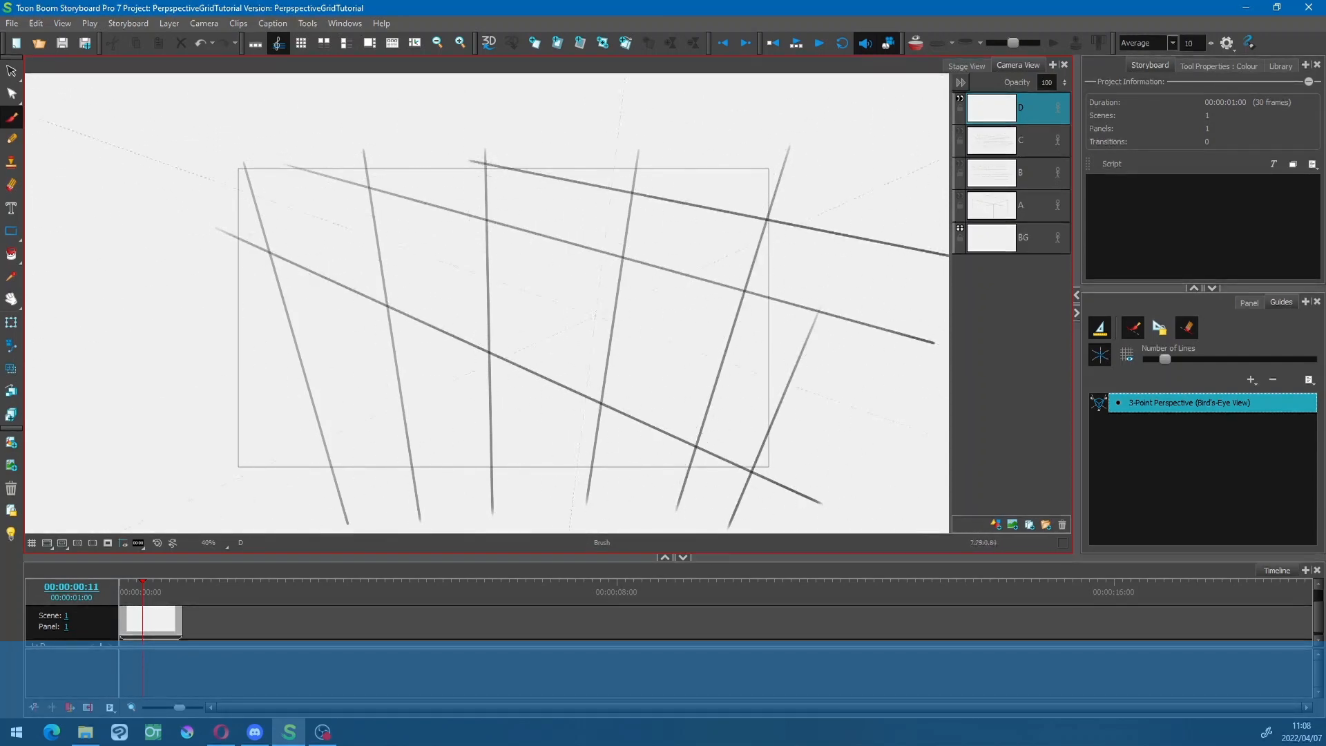
left_click_drag(212, 300, 562, 515)
left_click_drag(193, 388, 362, 532)
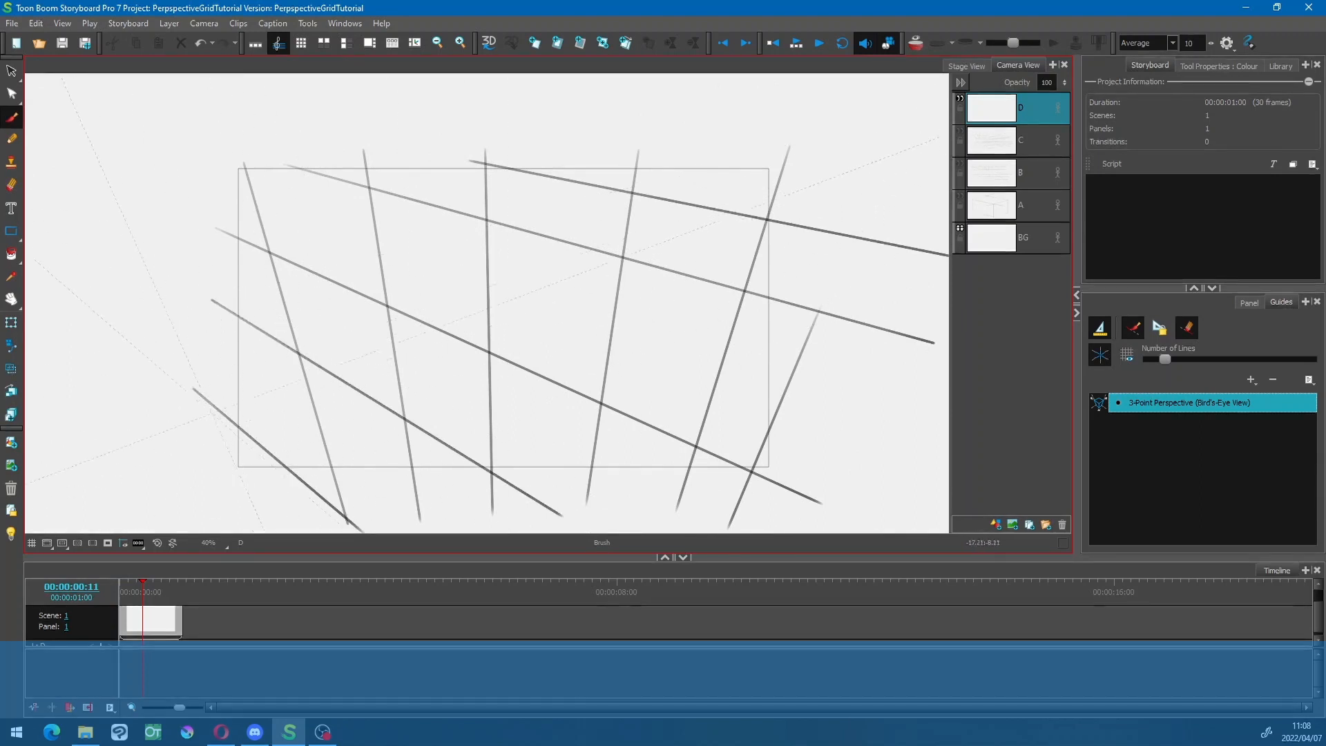
- Draw five Brush lines rising to the right across the frame, converging toward the guide's right vanishing point
left_click_drag(192, 421, 816, 184)
left_click_drag(307, 499, 839, 229)
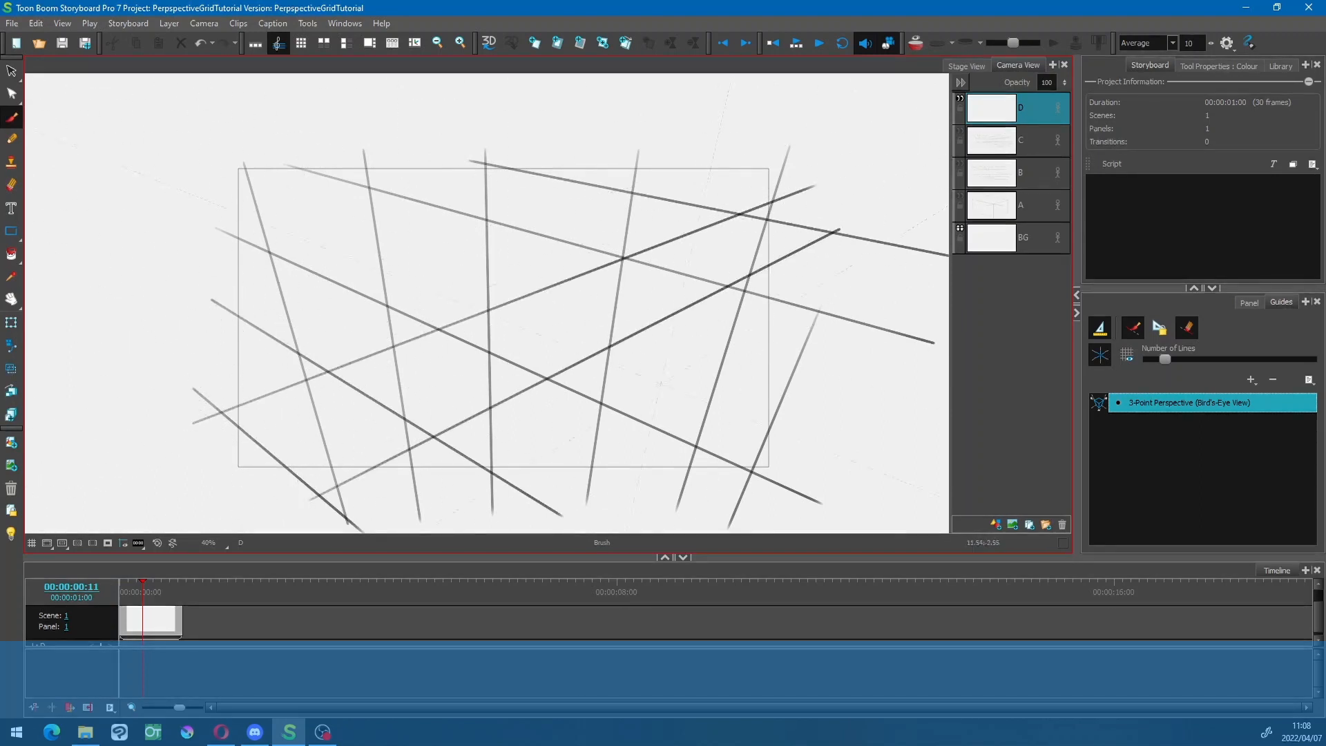
left_click_drag(525, 517, 886, 270)
left_click_drag(181, 319, 721, 167)
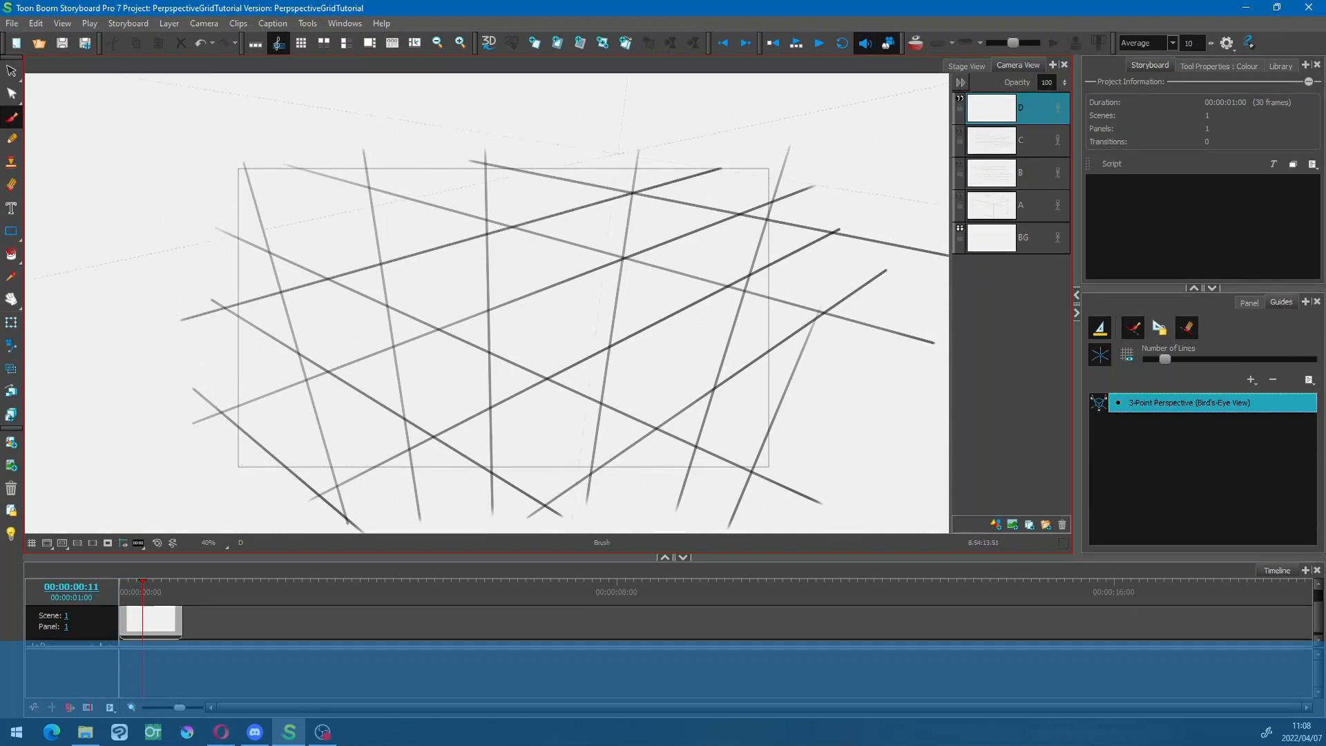
left_click_drag(185, 235, 648, 141)
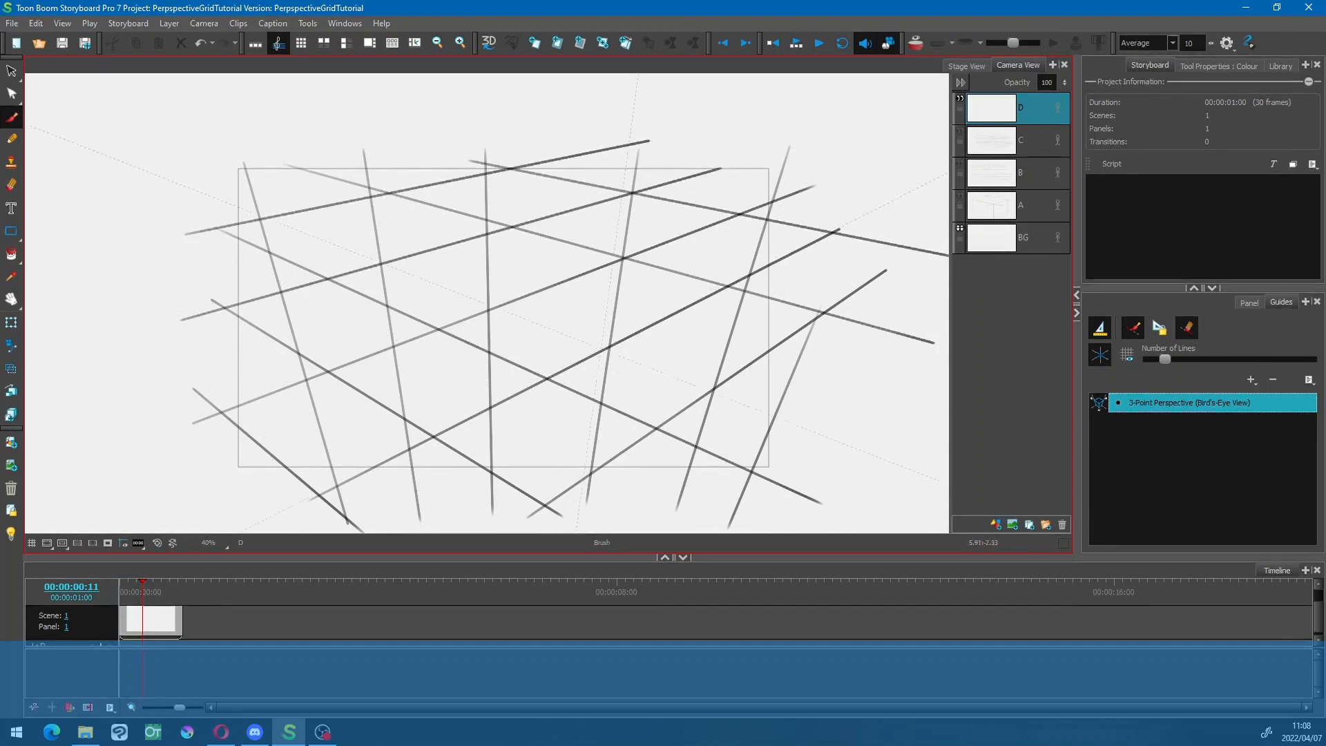
key("1")
key("1")
key("1")
key("1")
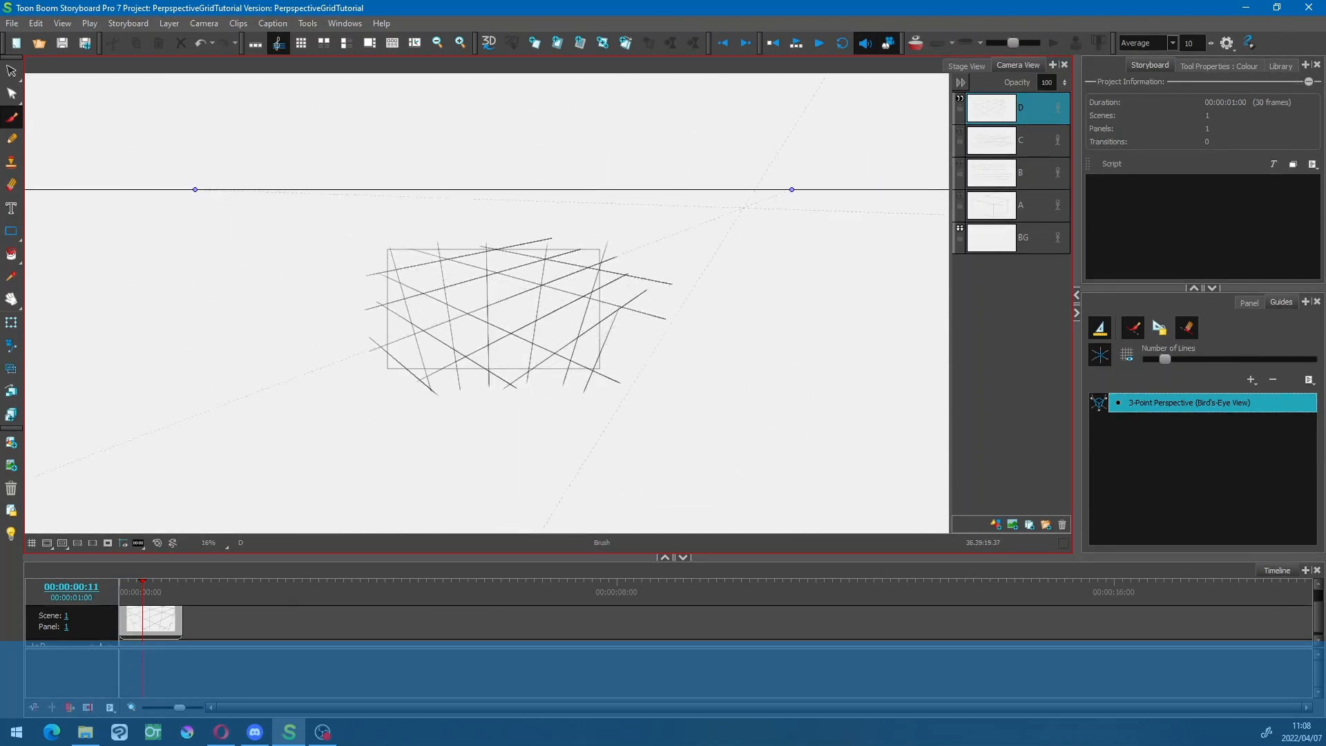
left_click_drag(498, 172, 497, 207)
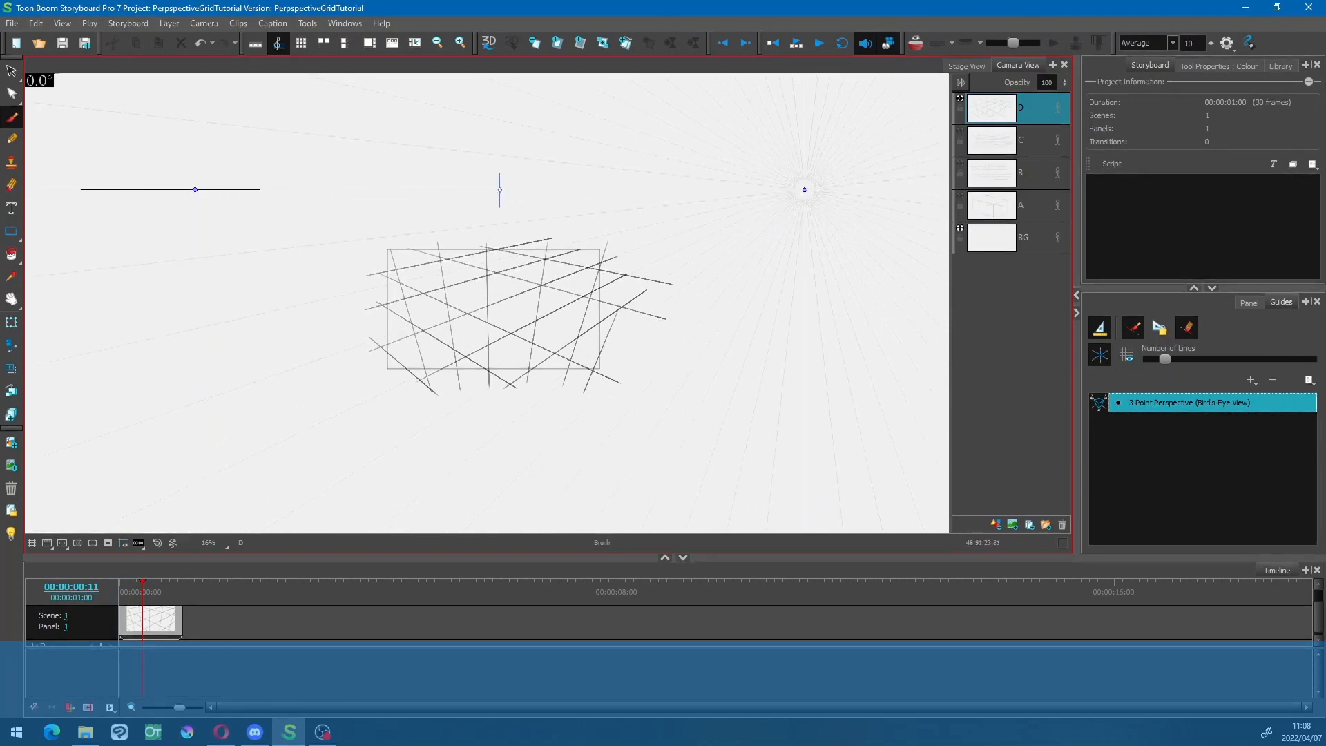
key("ctrl+z")
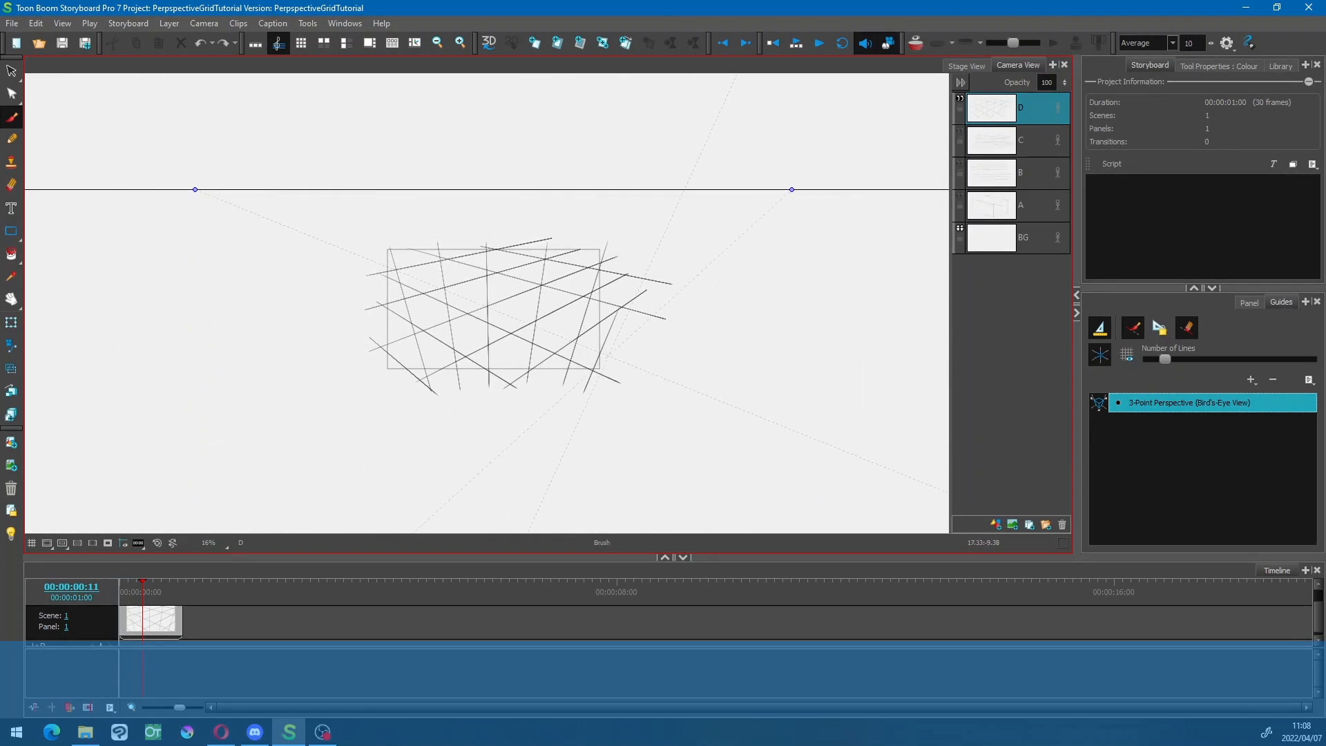
- Split the current panel in two at the playhead
key("alt+/")
key("2")
key("2")
key("2")
key("2")
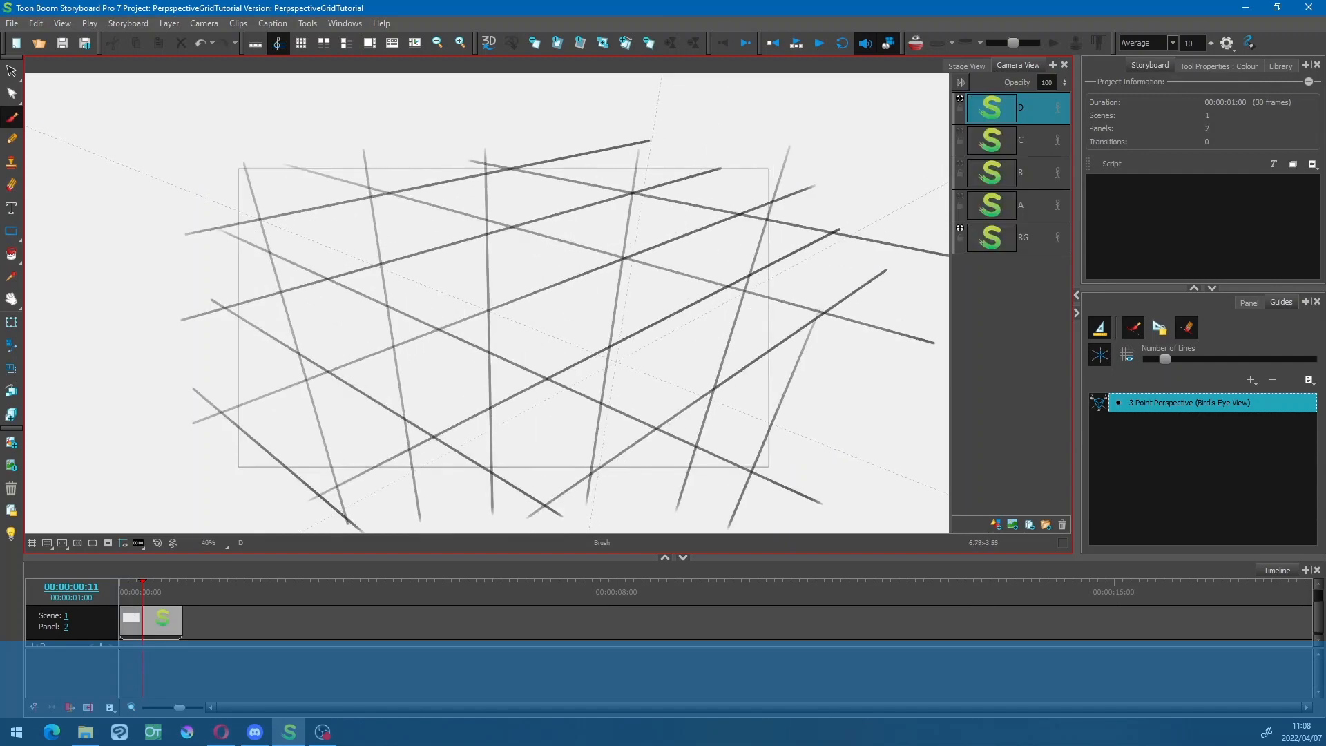
- Add a new drawing layer above layer D in the second panel and hide layer D
mouse_move(627, 357)
left_mouse_down()
mouse_move(602, 379)
mouse_move(619, 343)
left_mouse_up()
key("1")
key("2")
key("1")
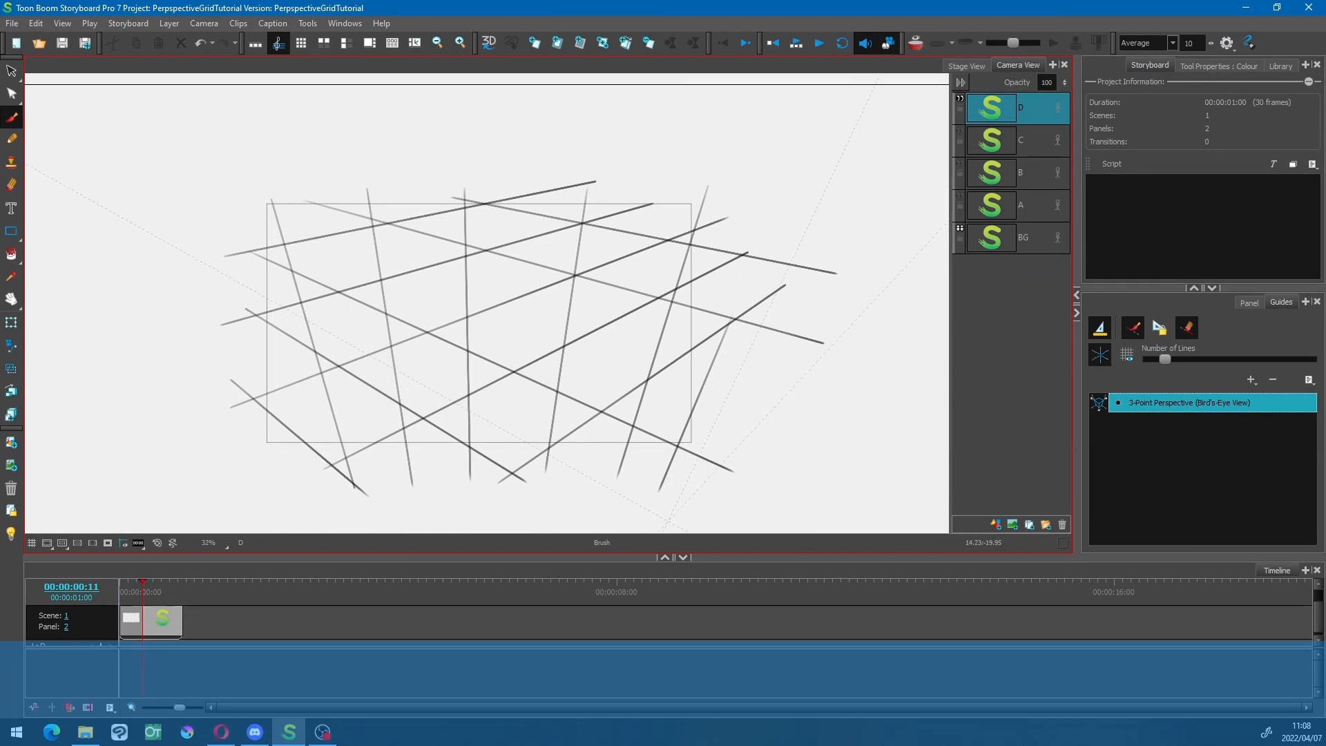
left_click(1189, 403)
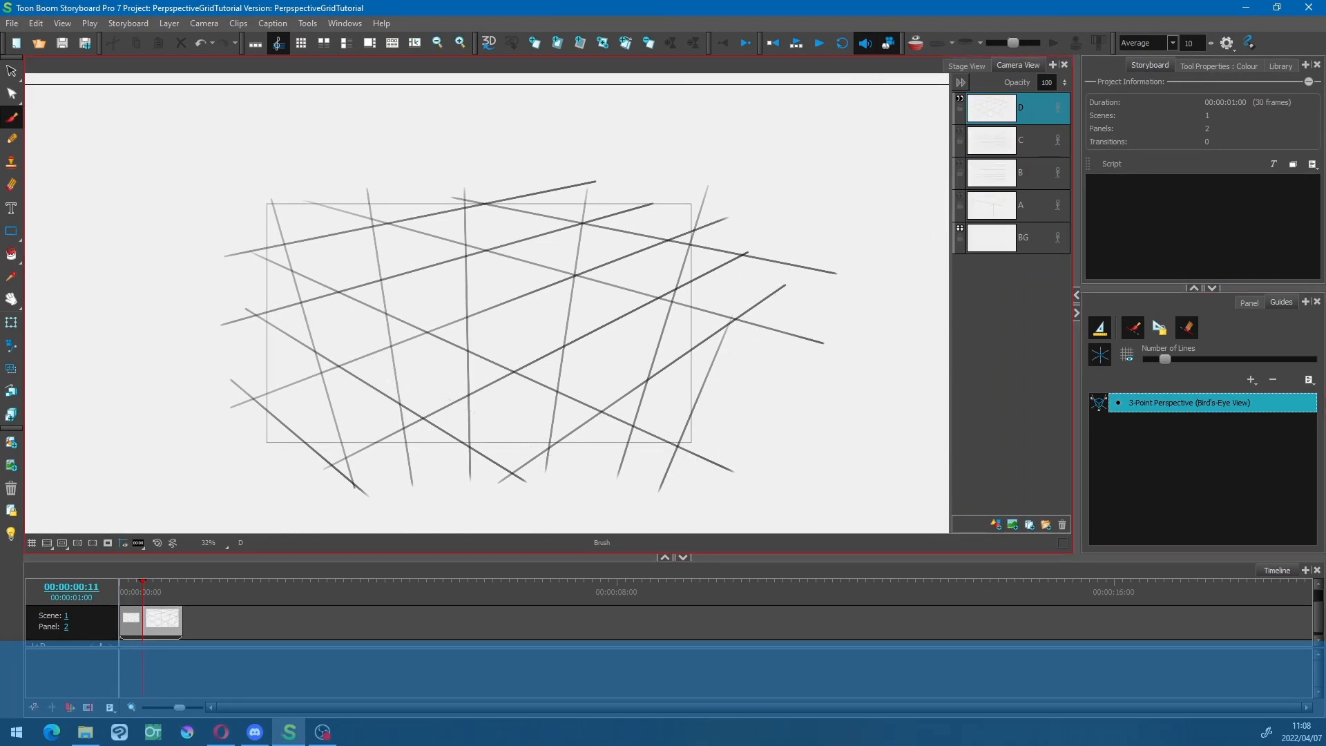
left_click(995, 524)
left_click(959, 131)
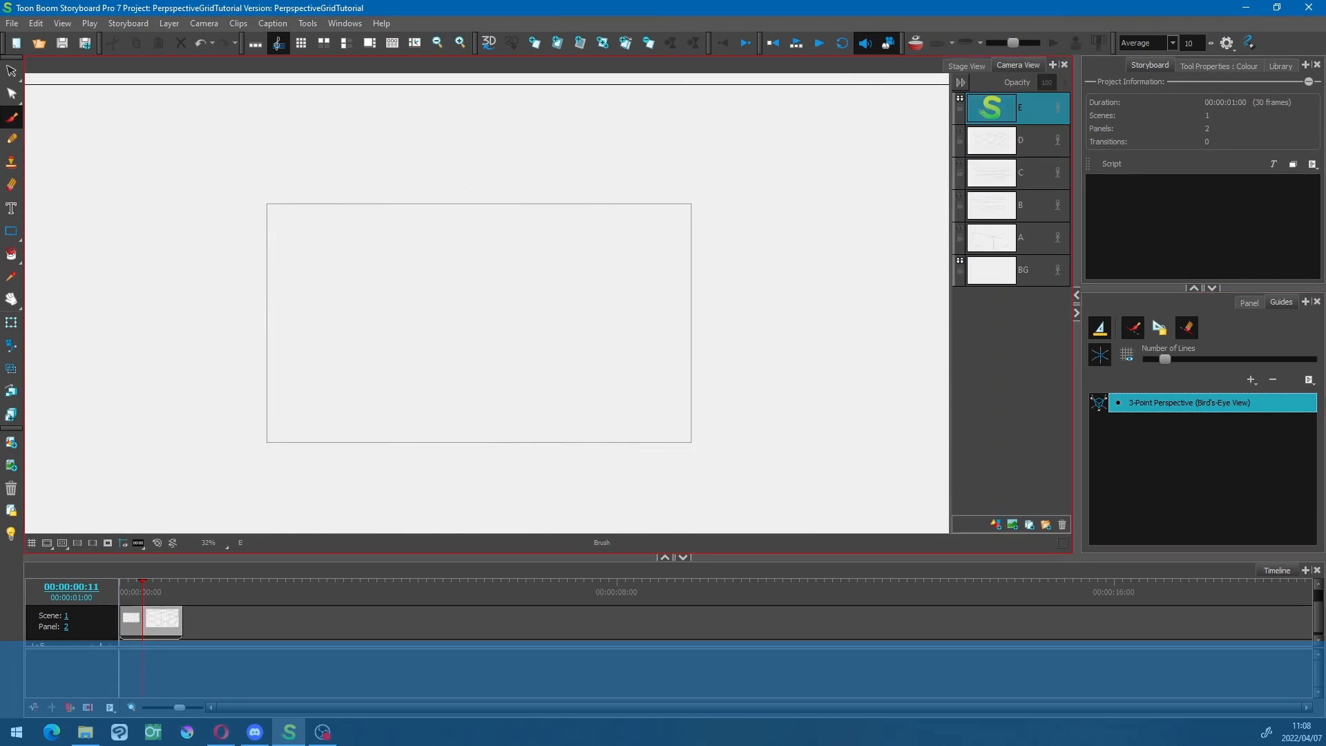
- Replace the current guide with a 3-Point Perspective (Worm's-Eye View) guide
left_click(1272, 379)
left_click(1251, 379)
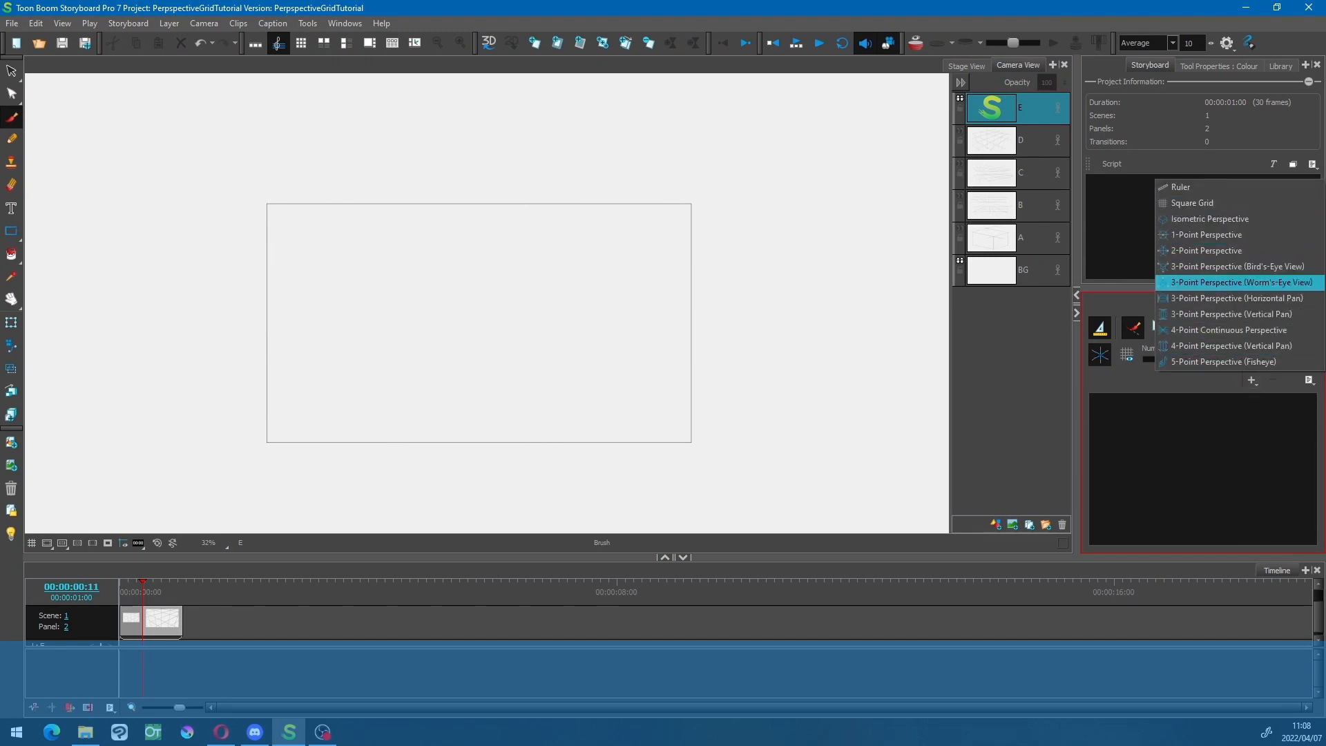
left_click(1240, 282)
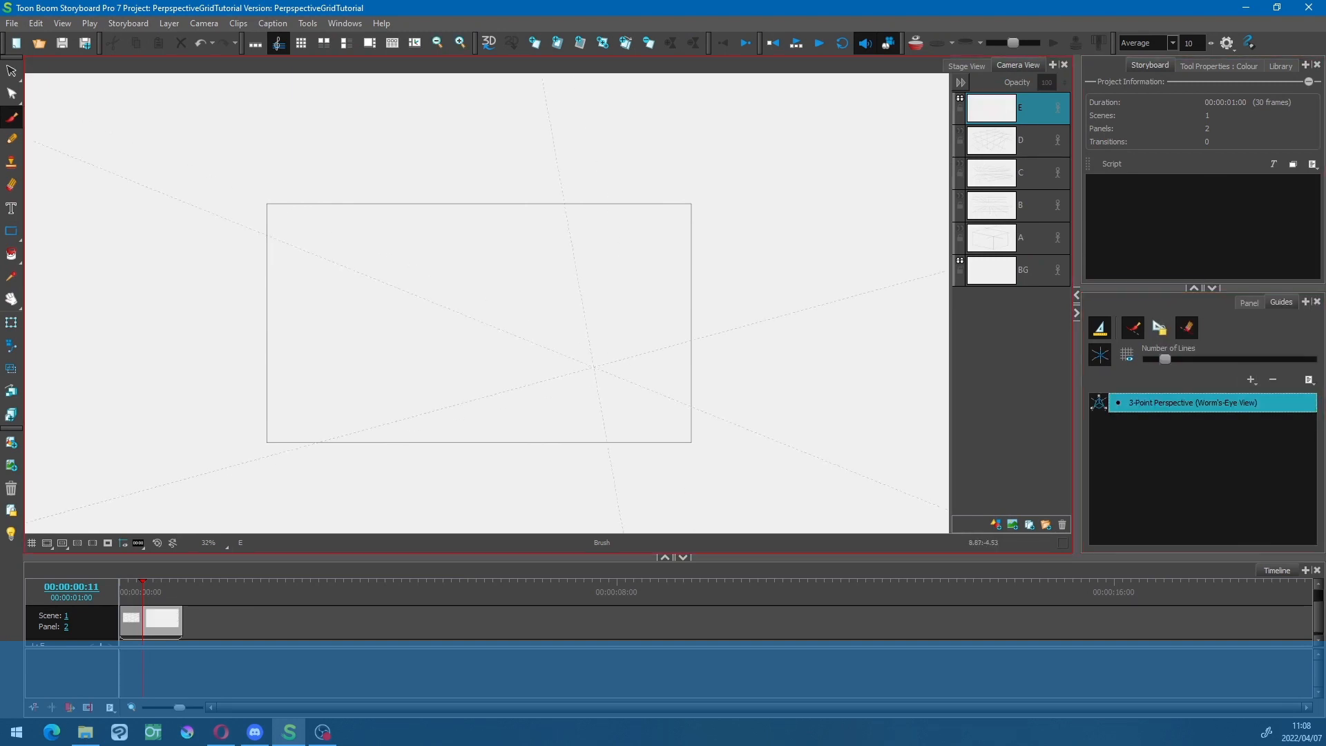
- Move the worm's-eye guide's upper vanishing point straight down to just above the camera frame
left_click_drag(672, 461, 679, 441)
key("1")
key("1")
left_click_drag(595, 388, 616, 328)
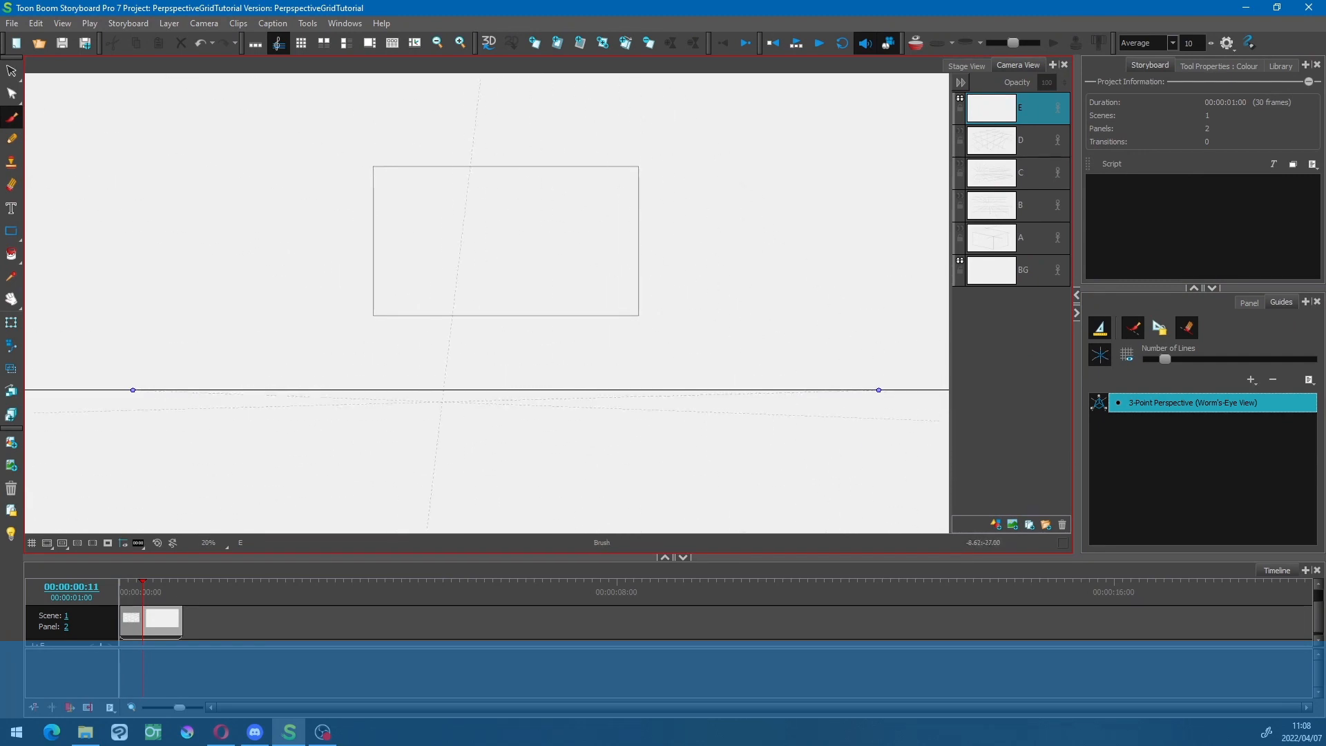
left_click_drag(515, 432, 537, 330)
key("1")
key("1")
key("1")
key("1")
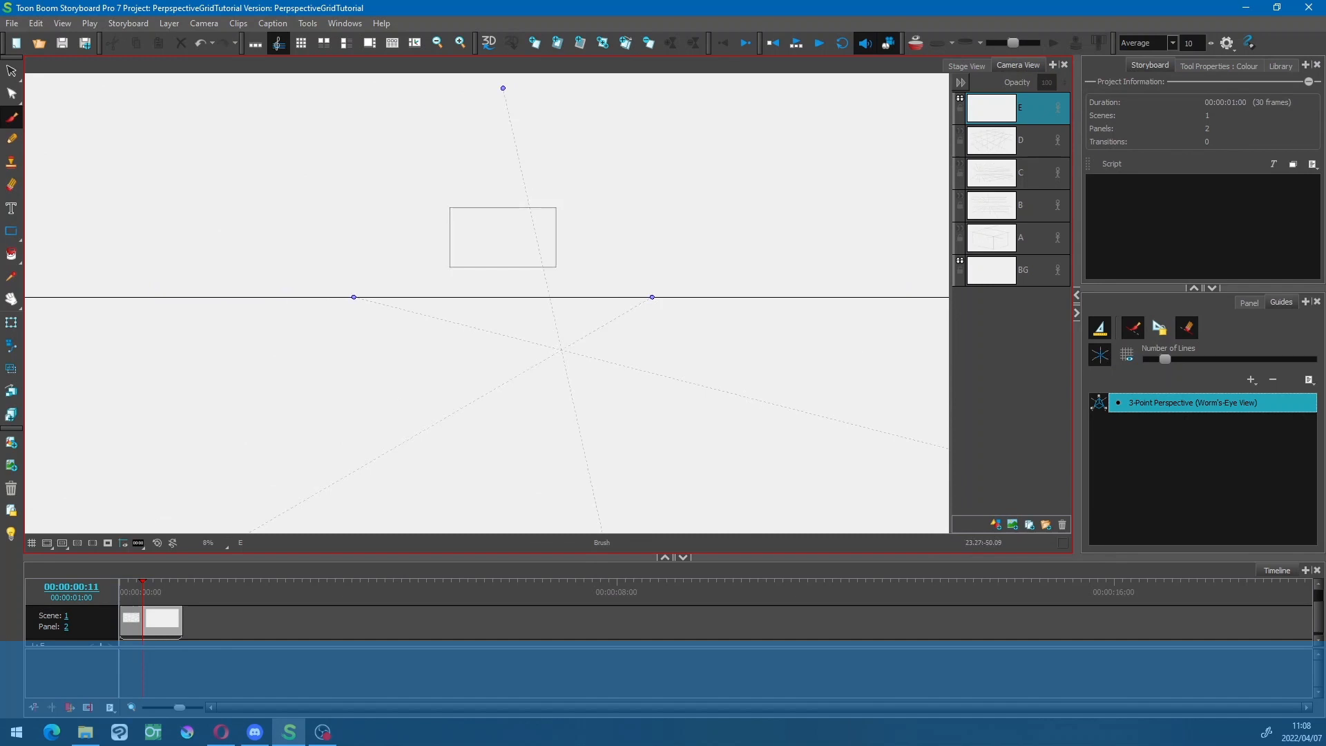
scroll(487, 302, "down", 1)
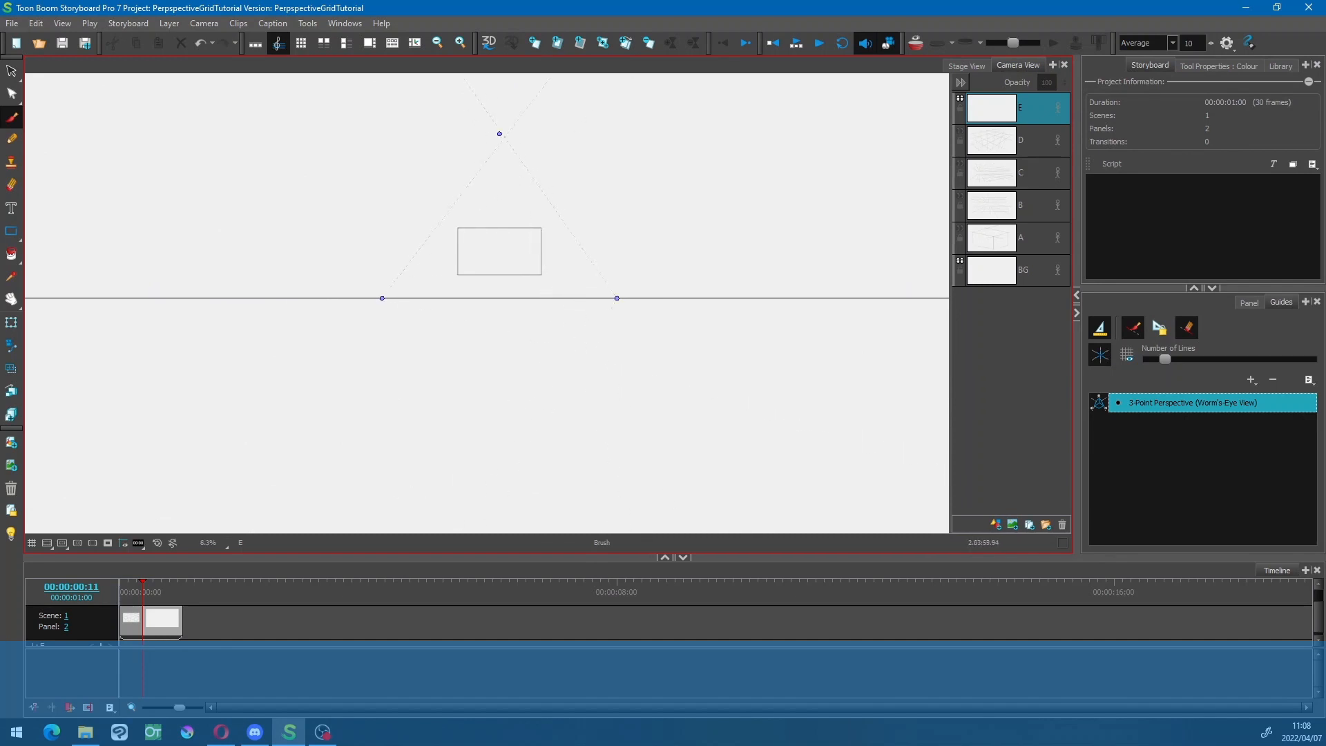
left_click_drag(506, 139, 505, 165)
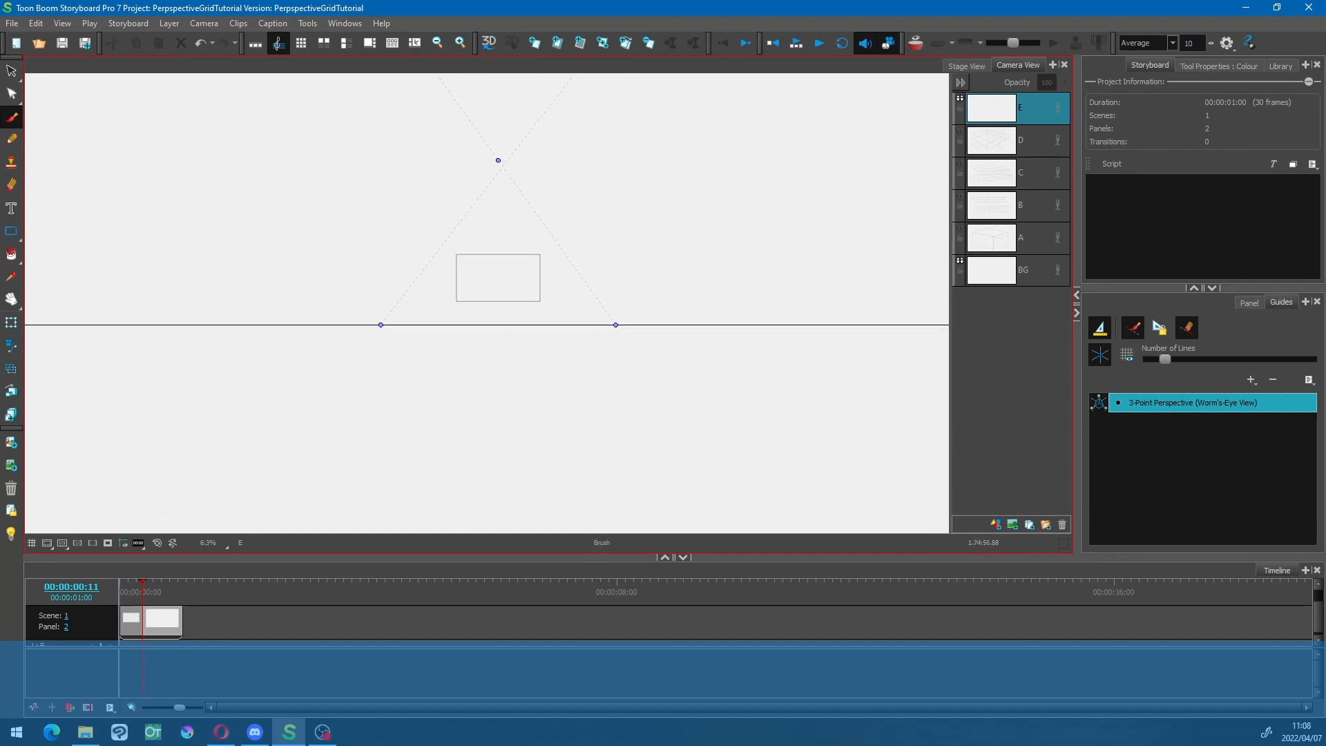
key("2")
left_click_drag(500, 270, 502, 324)
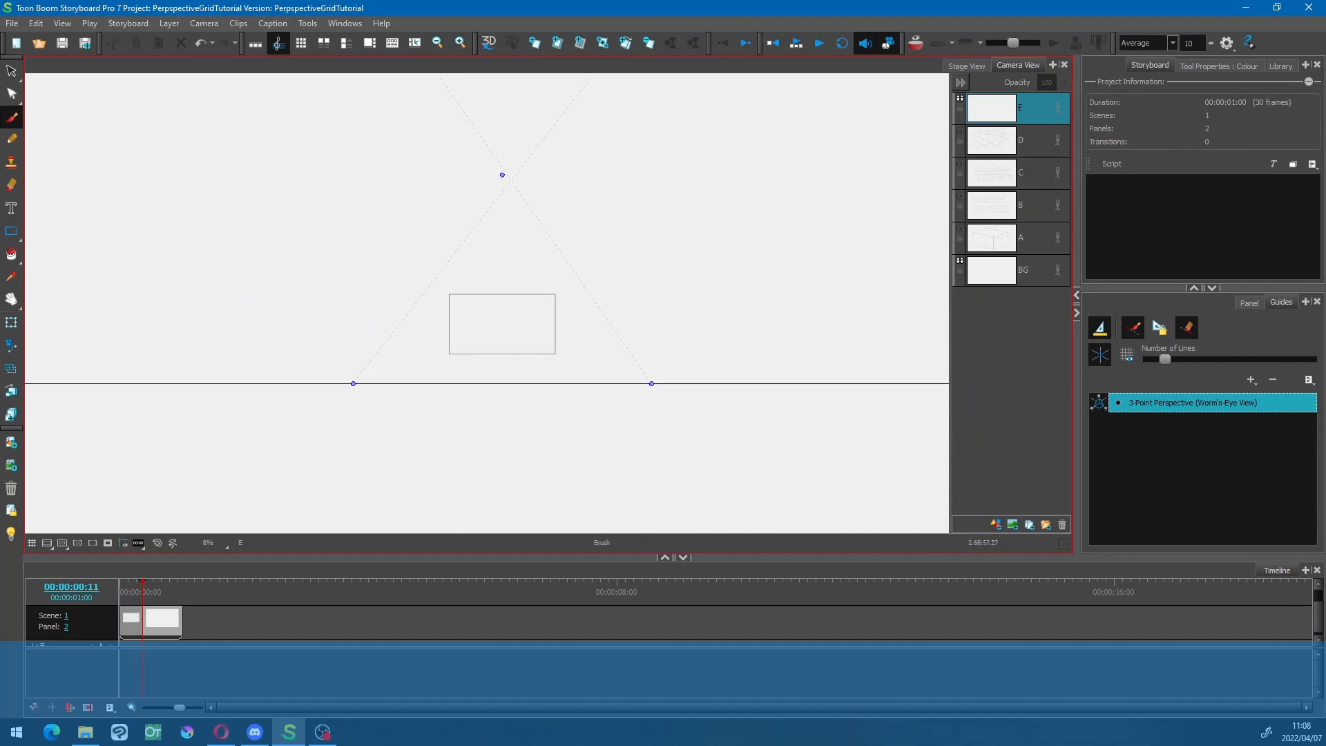
left_click_drag(502, 174, 502, 258)
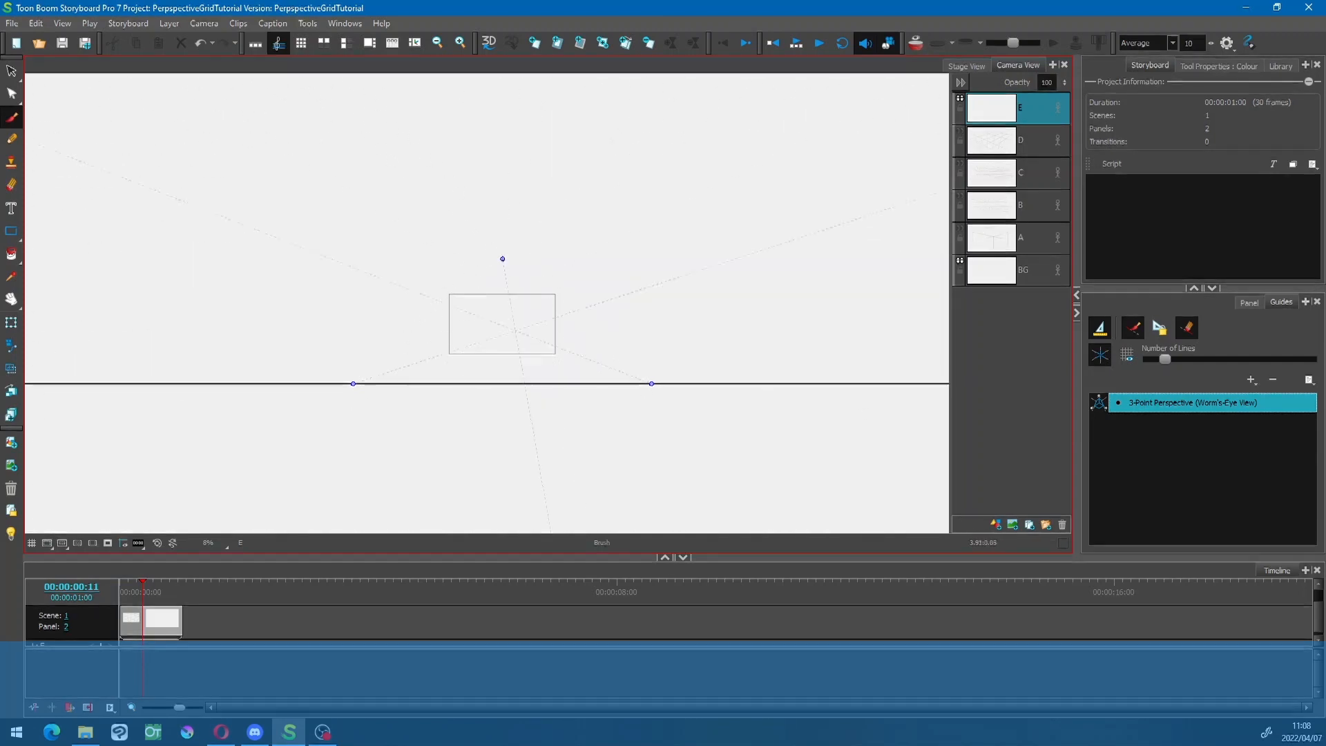
- Draw seven Brush lines fanning downward across the frame from the guide's upper vanishing point
key("2")
key("2")
key("2")
key("2")
key("2")
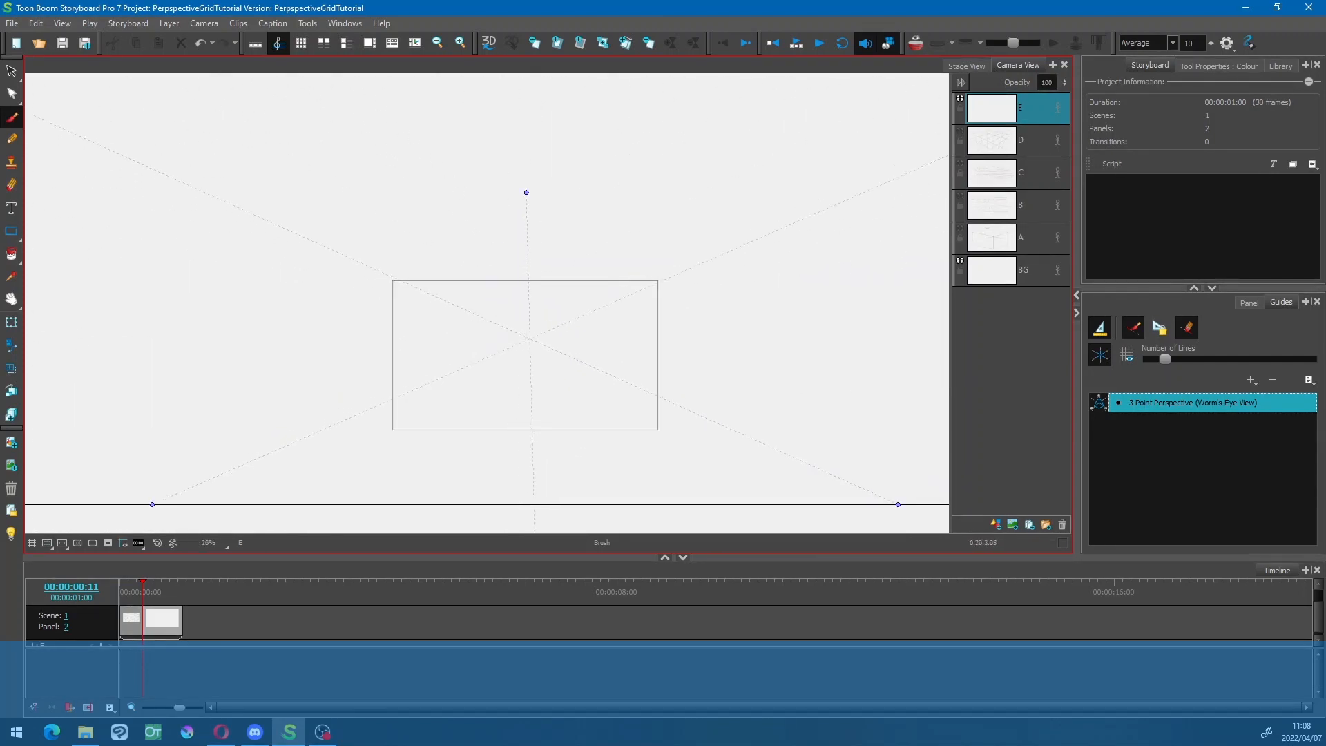
left_click_drag(558, 363, 511, 354)
key("space")
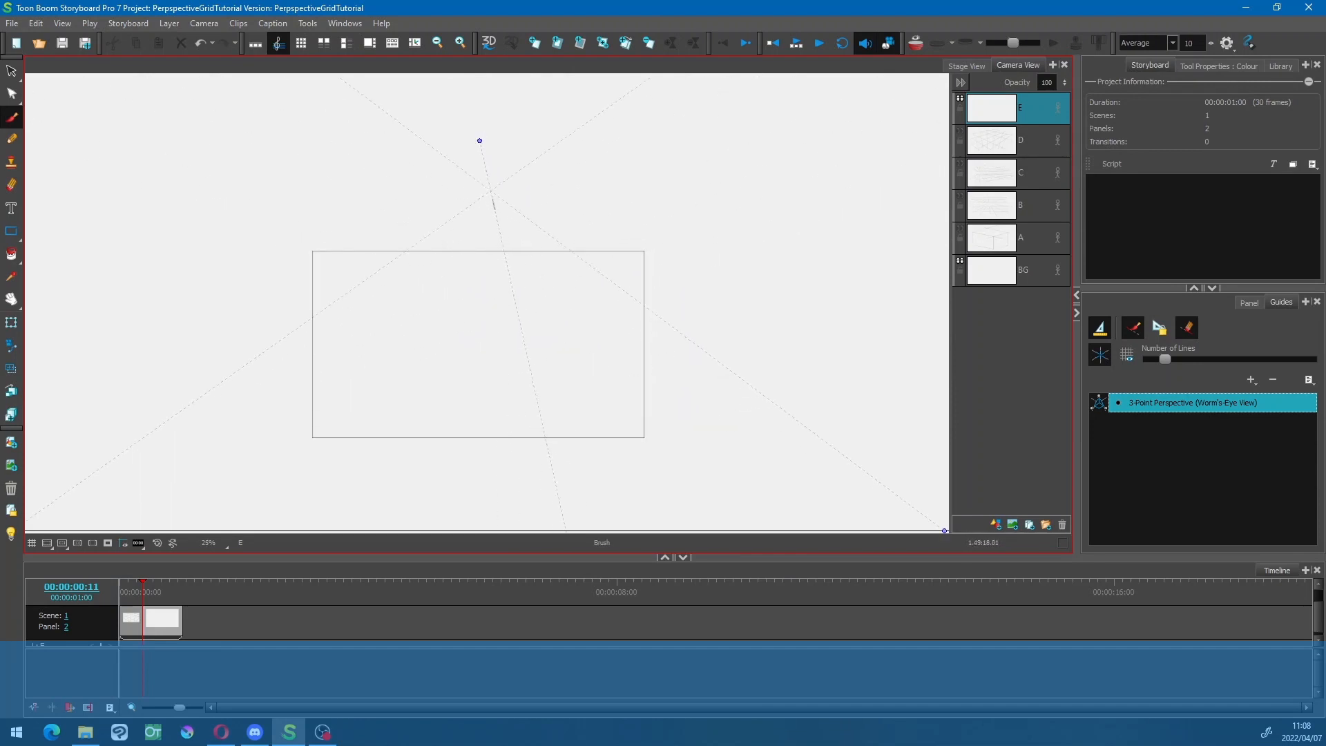
mouse_move(493, 197)
left_mouse_down()
mouse_move(553, 472)
mouse_move(475, 229)
mouse_move(464, 507)
left_mouse_up()
left_click_drag(451, 220, 360, 487)
mouse_move(306, 314)
left_mouse_down()
mouse_move(402, 220)
mouse_move(202, 418)
left_mouse_up()
left_click_drag(421, 236, 278, 471)
left_click_drag(644, 397, 540, 239)
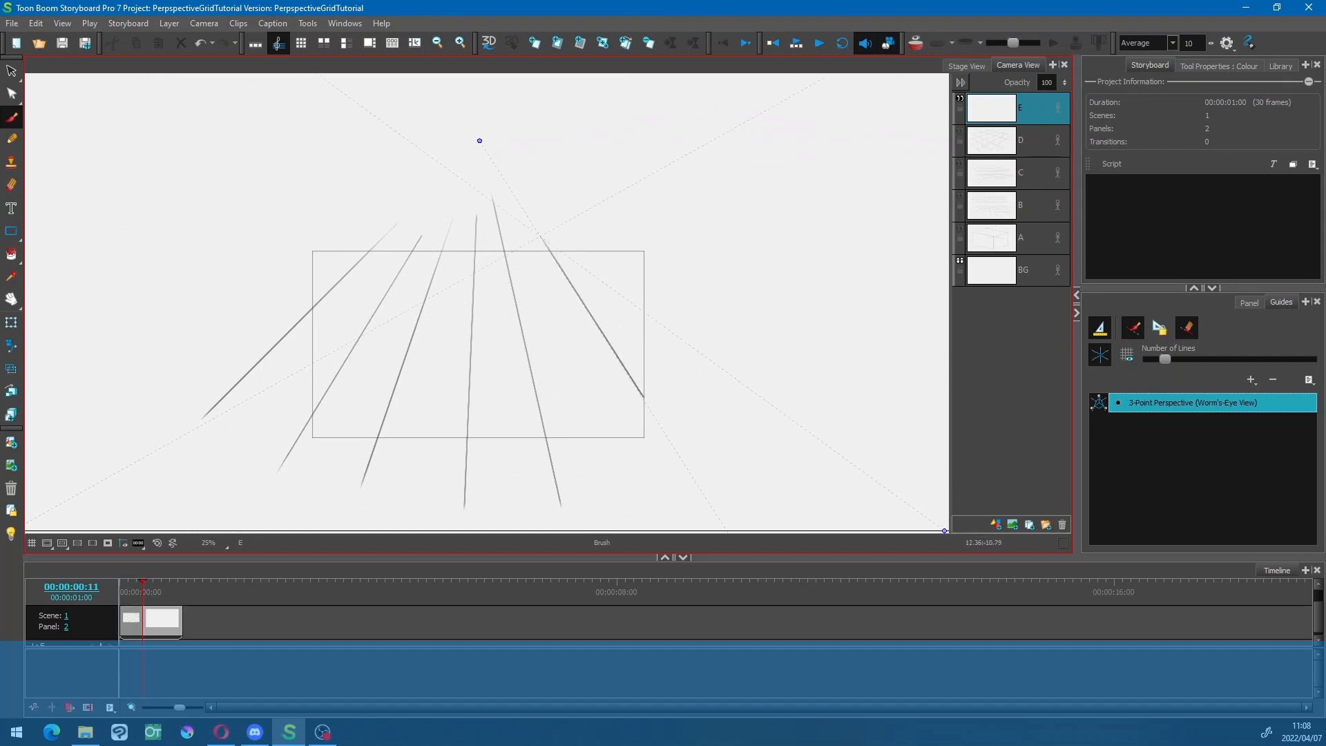
left_click_drag(622, 247, 742, 353)
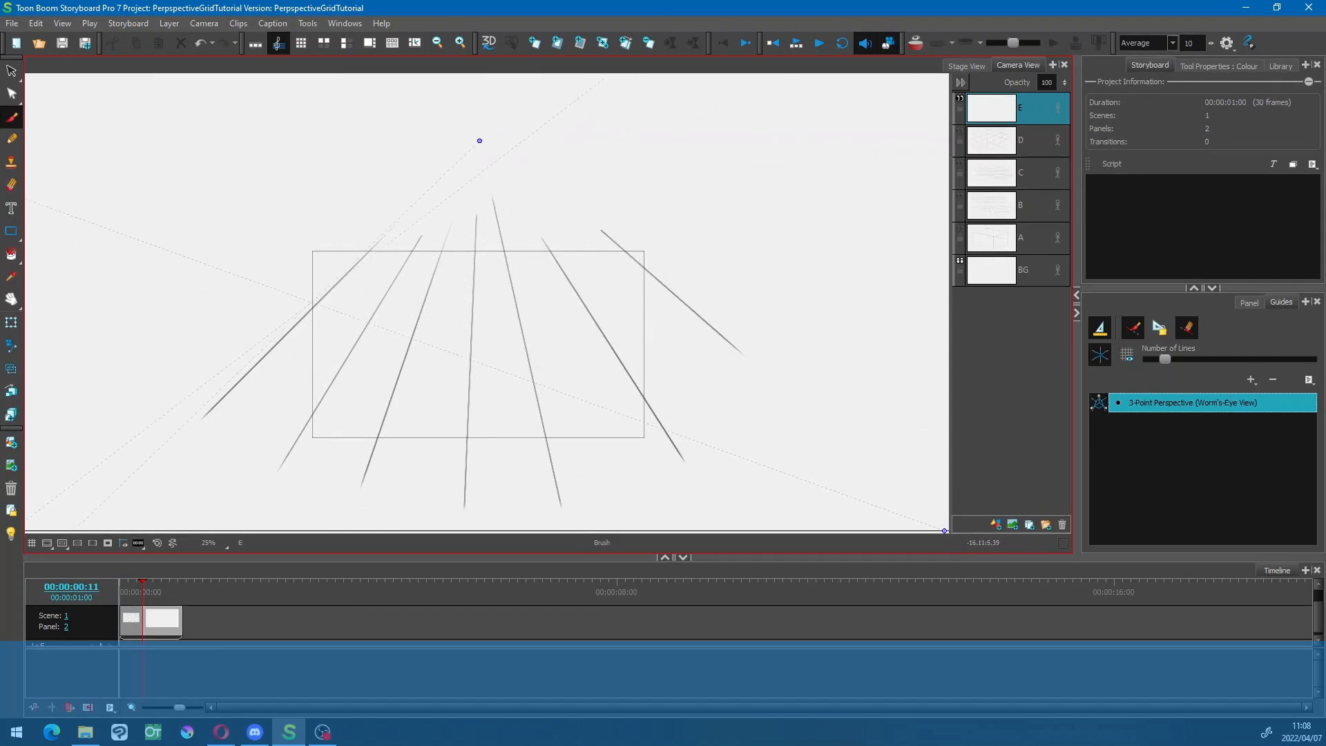
- Draw six Brush lines sloping down to the right across the frame, converging toward the worm's-eye guide's right vanishing point
left_click_drag(294, 299, 750, 461)
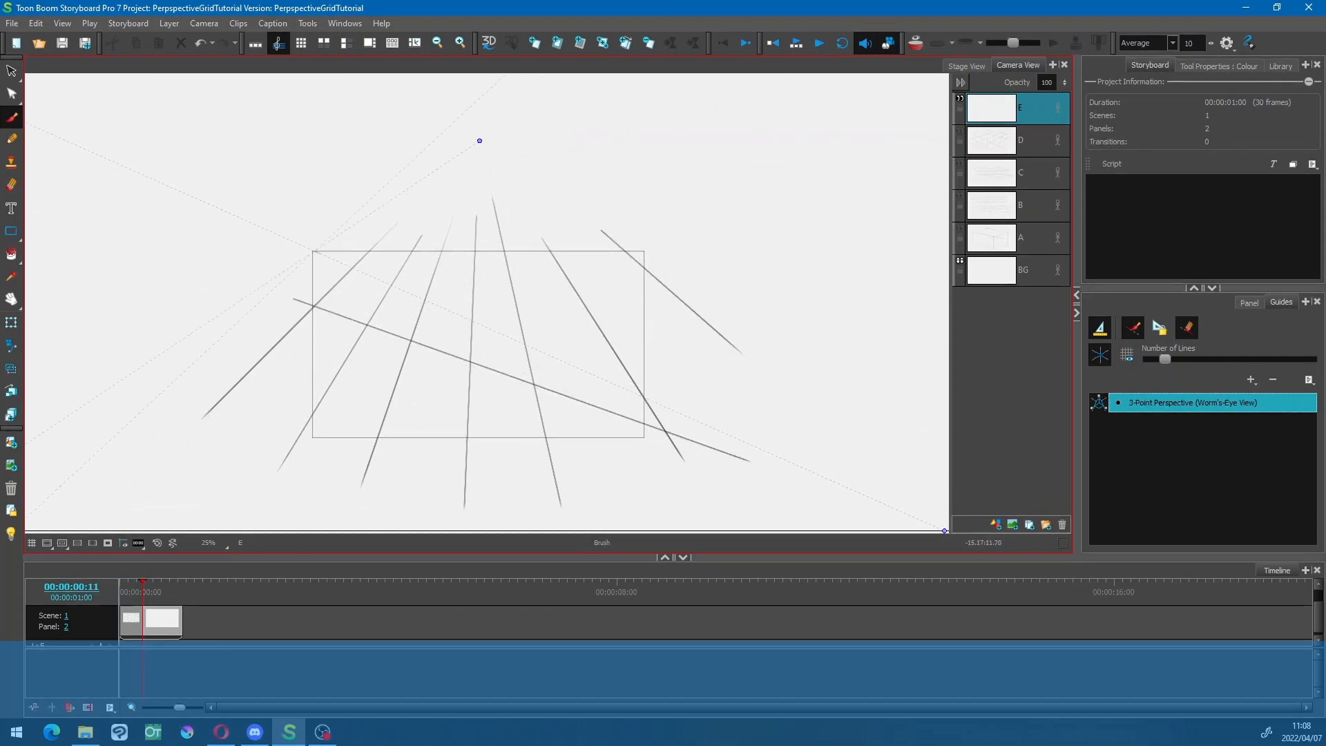
left_click_drag(315, 252, 782, 457)
left_click_drag(420, 245, 770, 435)
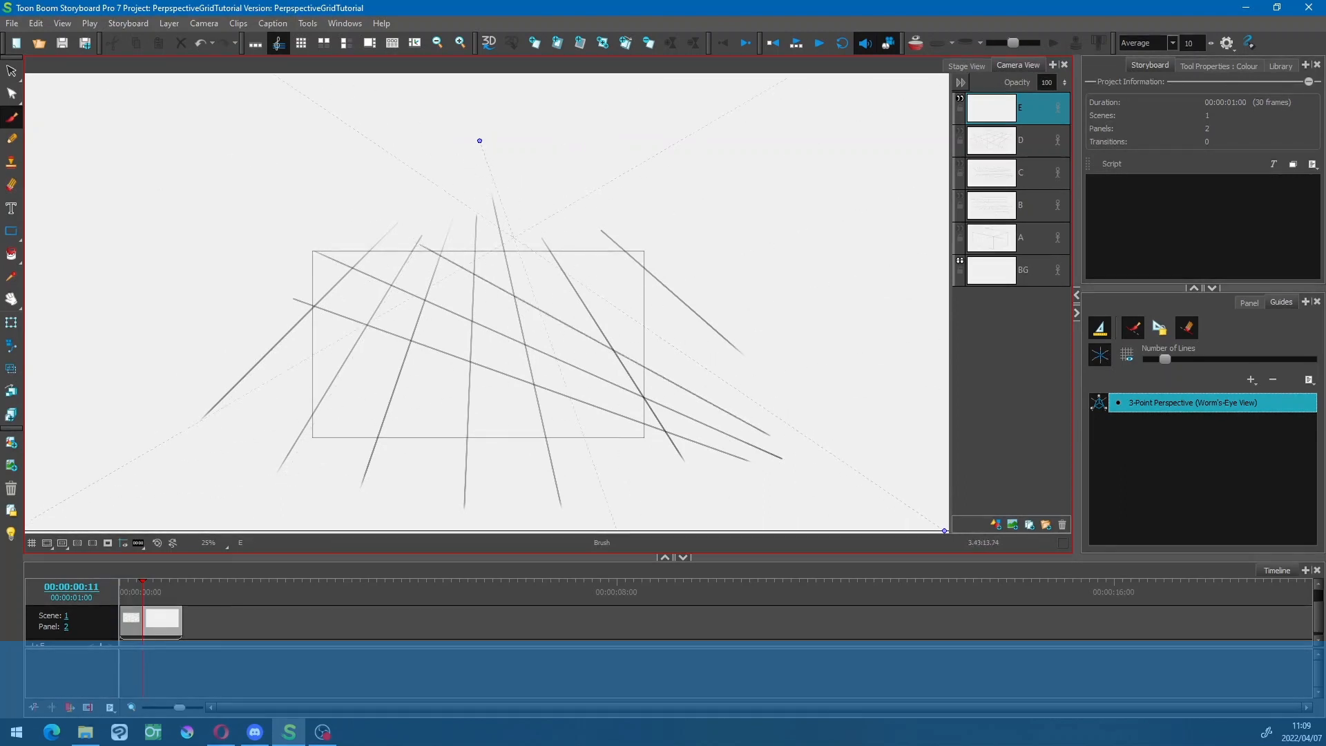
left_click_drag(514, 238, 798, 431)
left_click_drag(264, 336, 704, 461)
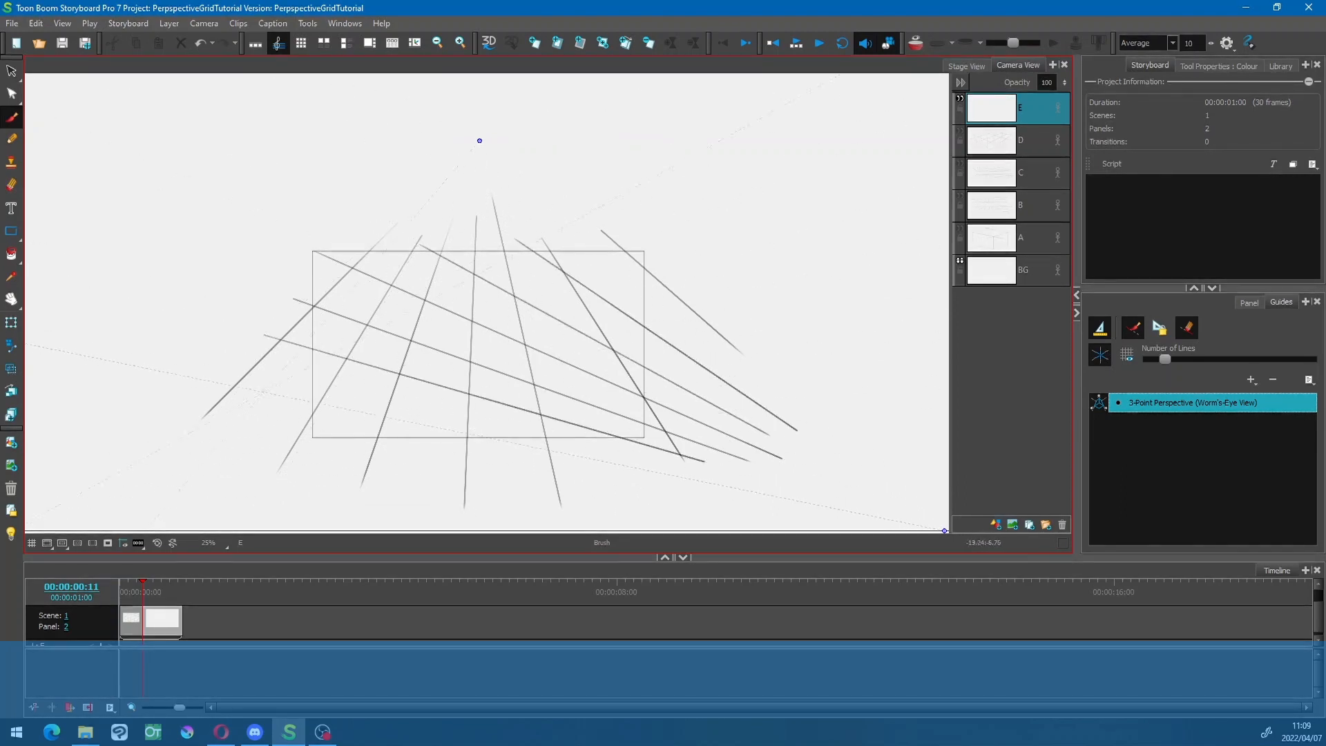
left_click_drag(232, 389, 667, 475)
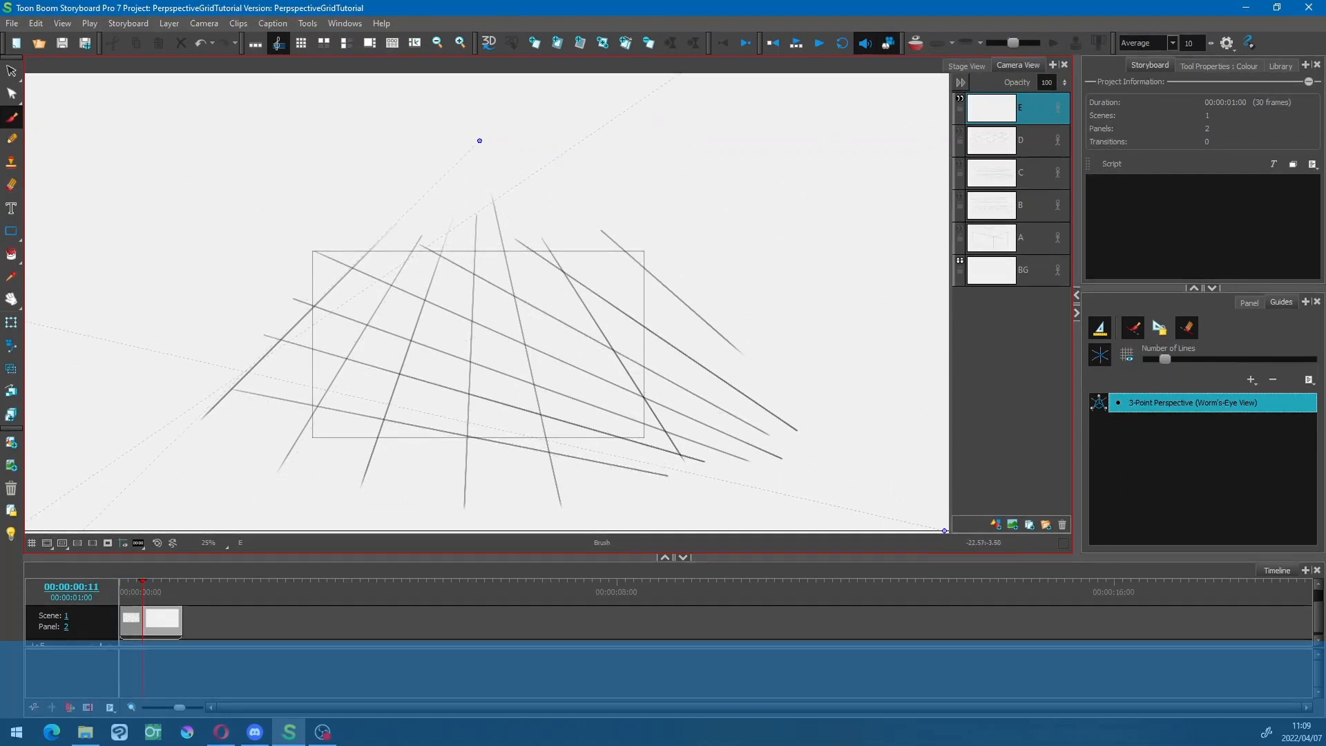
- Draw five Brush lines converging down toward the worm's-eye guide's left vanishing point, undoing an extra sixth stroke
left_click_drag(683, 245, 219, 442)
left_click_drag(774, 292, 272, 447)
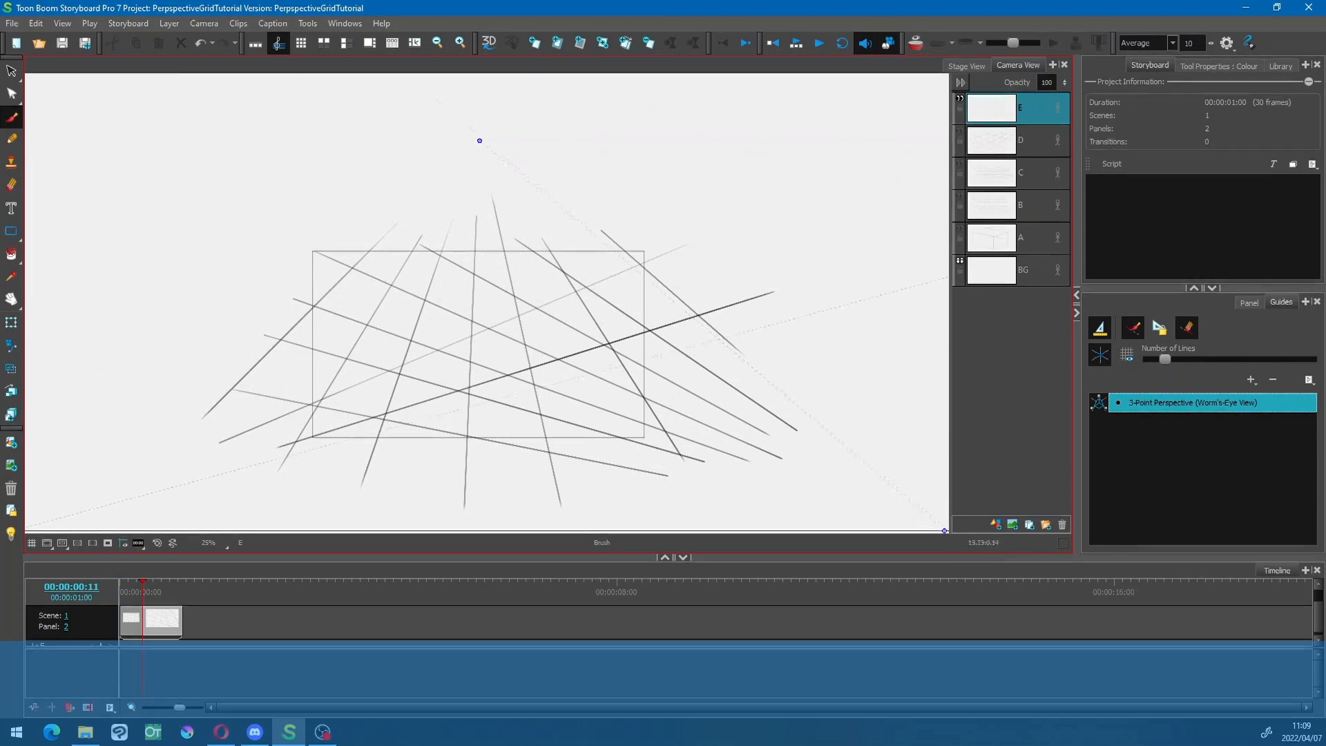
left_click_drag(800, 343, 457, 425)
left_click_drag(847, 377, 447, 450)
left_click_drag(613, 212, 249, 407)
left_click_drag(513, 221, 200, 417)
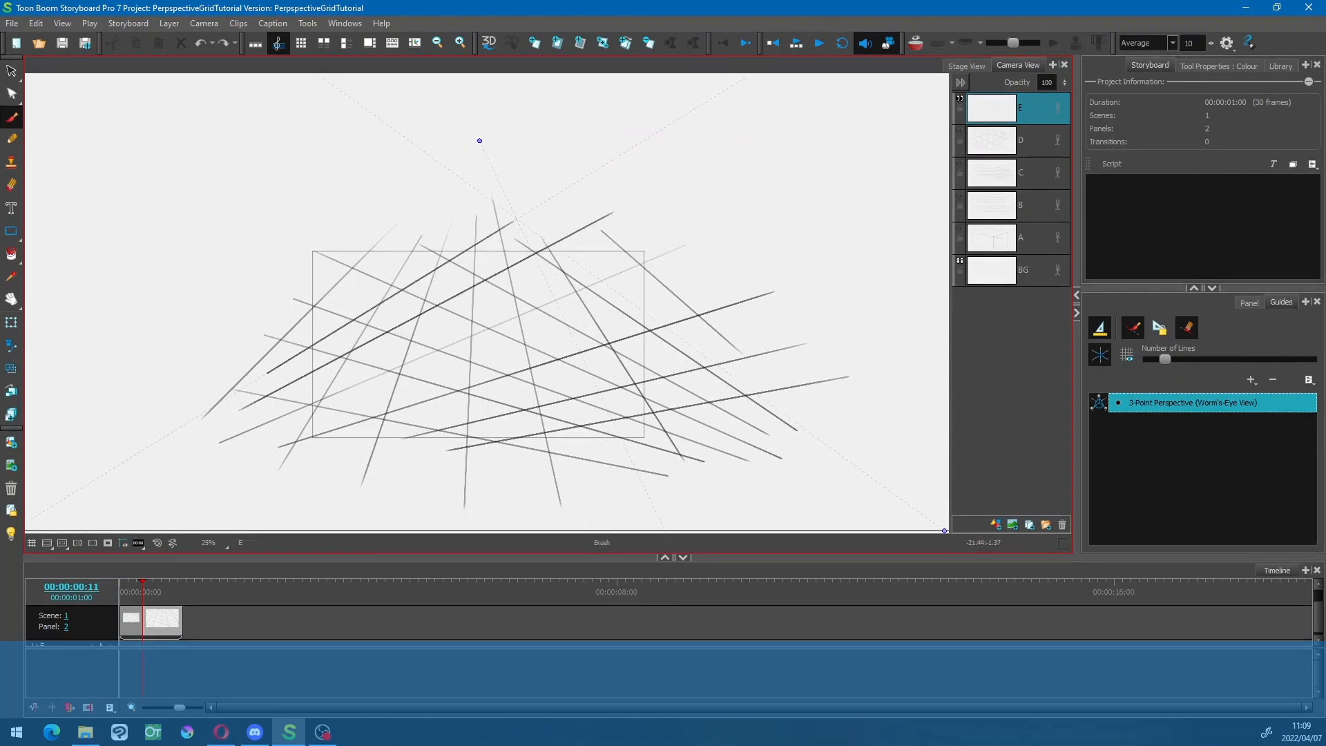
key("ctrl+z")
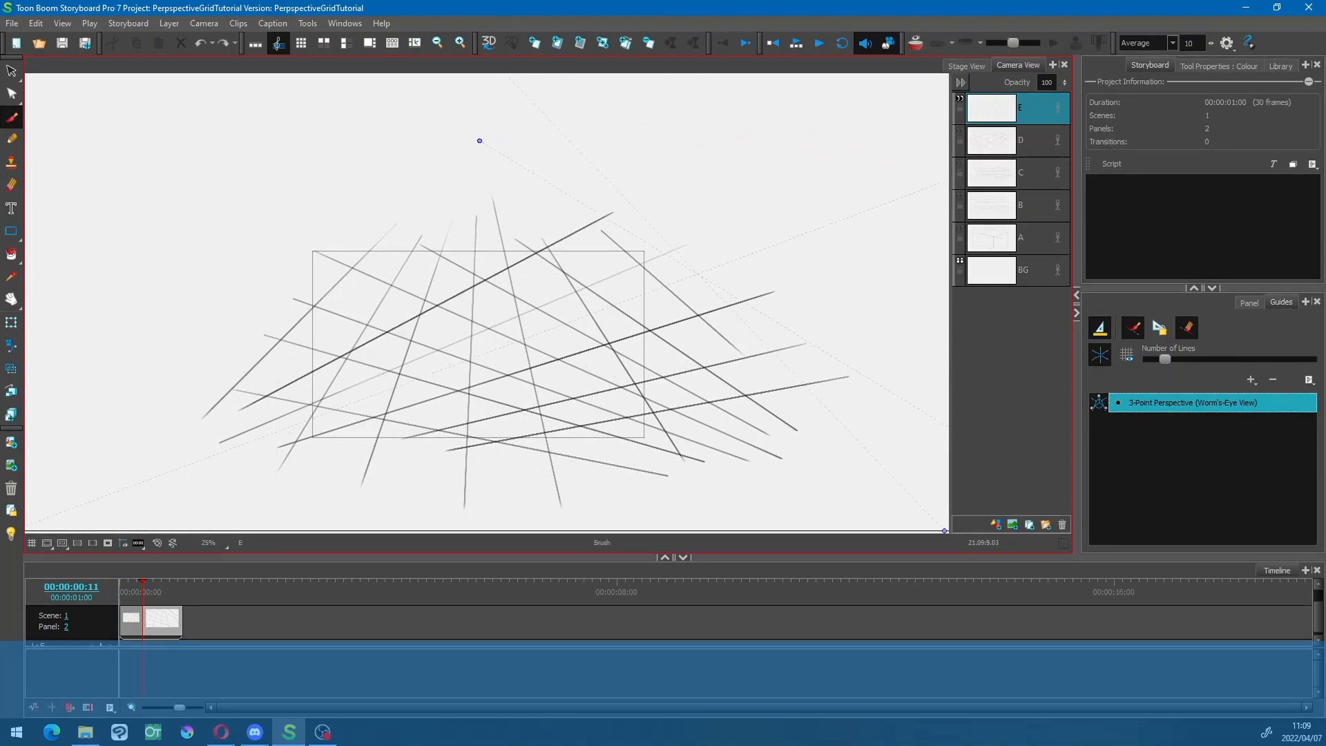
- Add a new drawing layer above layer E and hide layer E
scroll(478, 383, "up", 2)
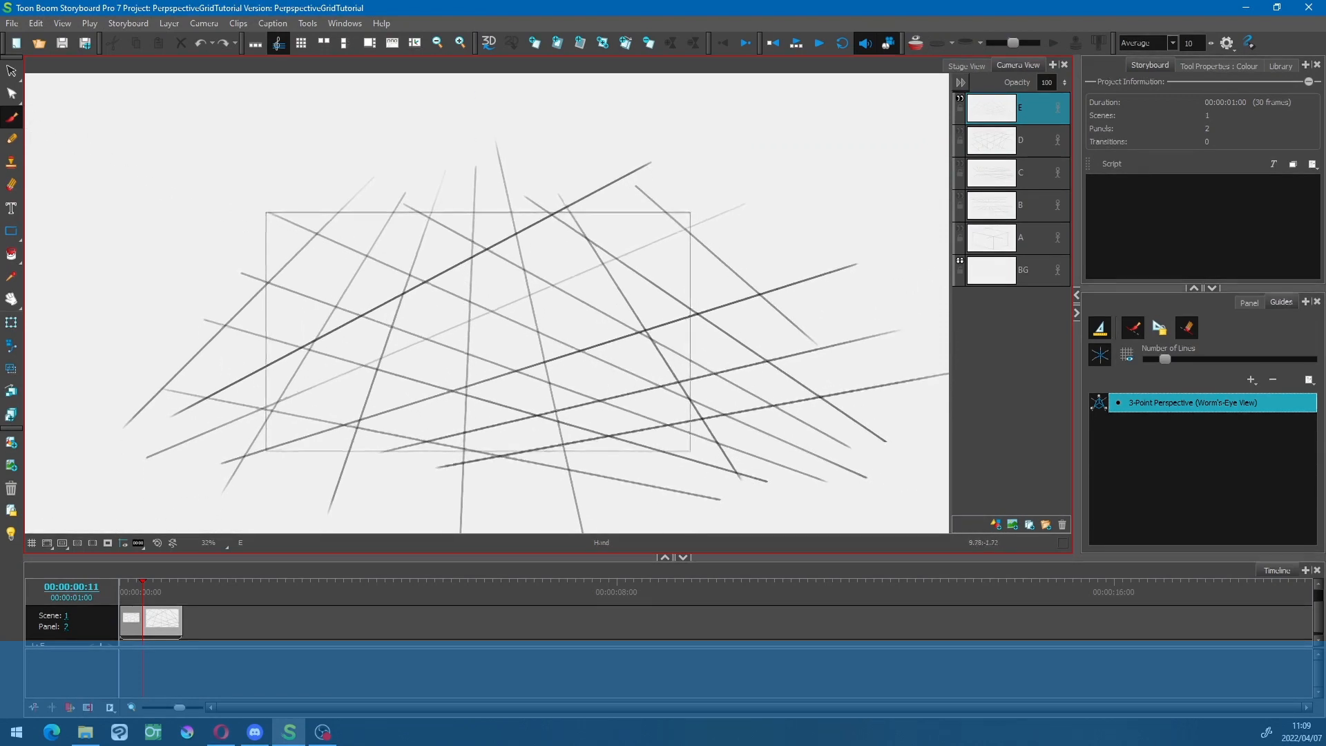
left_click_drag(848, 340, 851, 330)
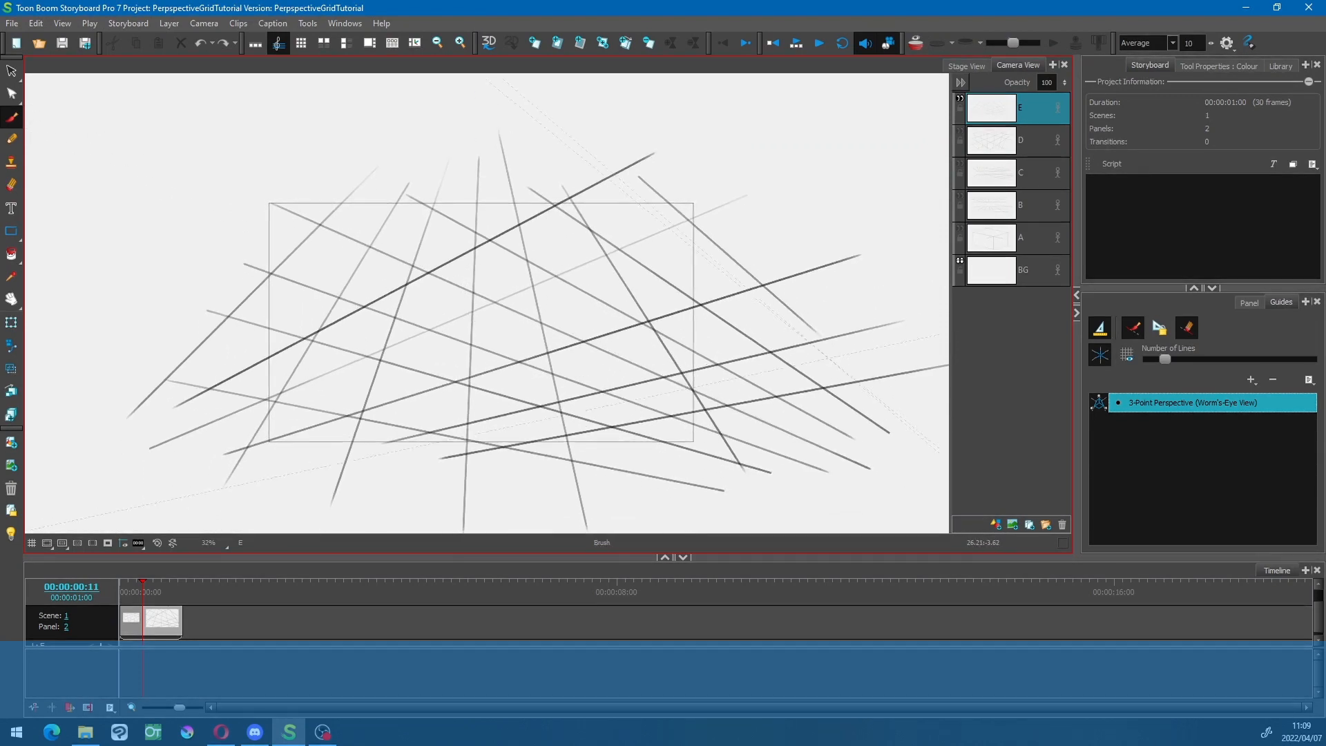
key("ctrl+l")
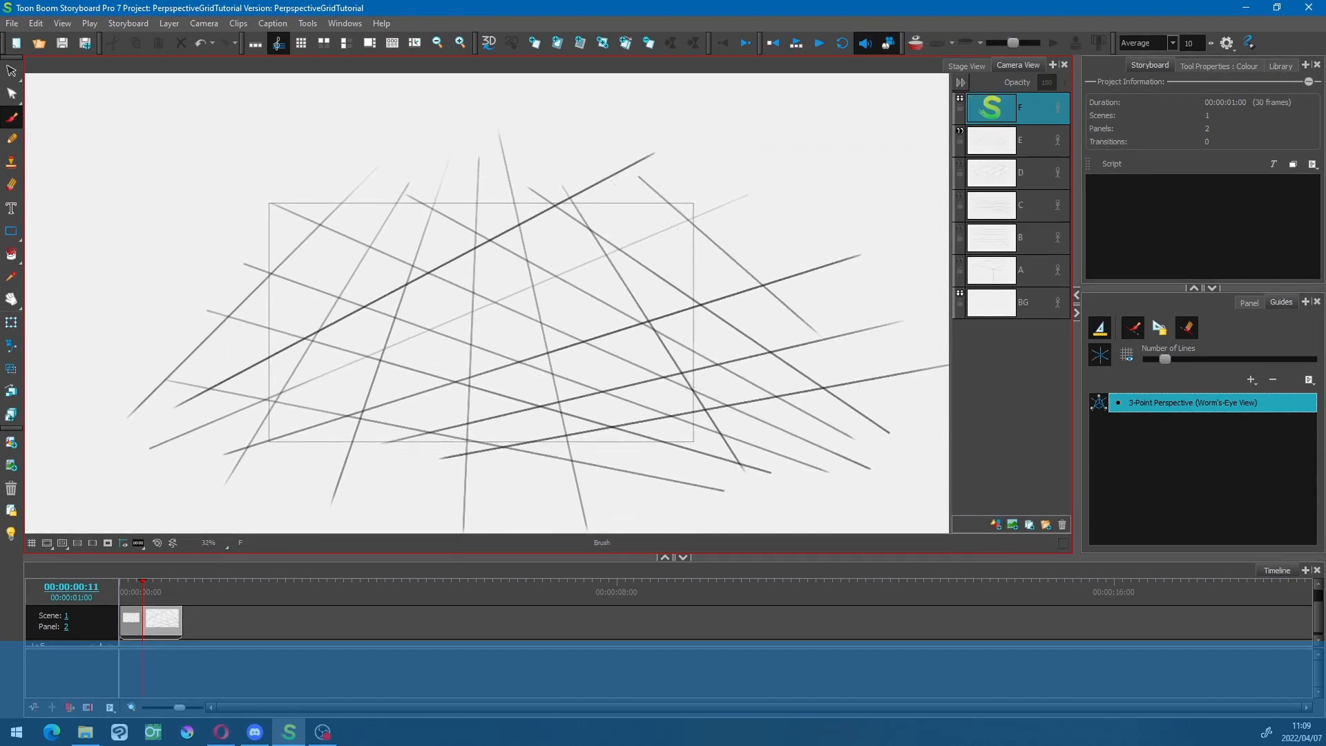
- Replace the worm's-eye guide with a 3-Point Perspective (Horizontal Pan) guide
left_click(1272, 379)
left_click(1251, 379)
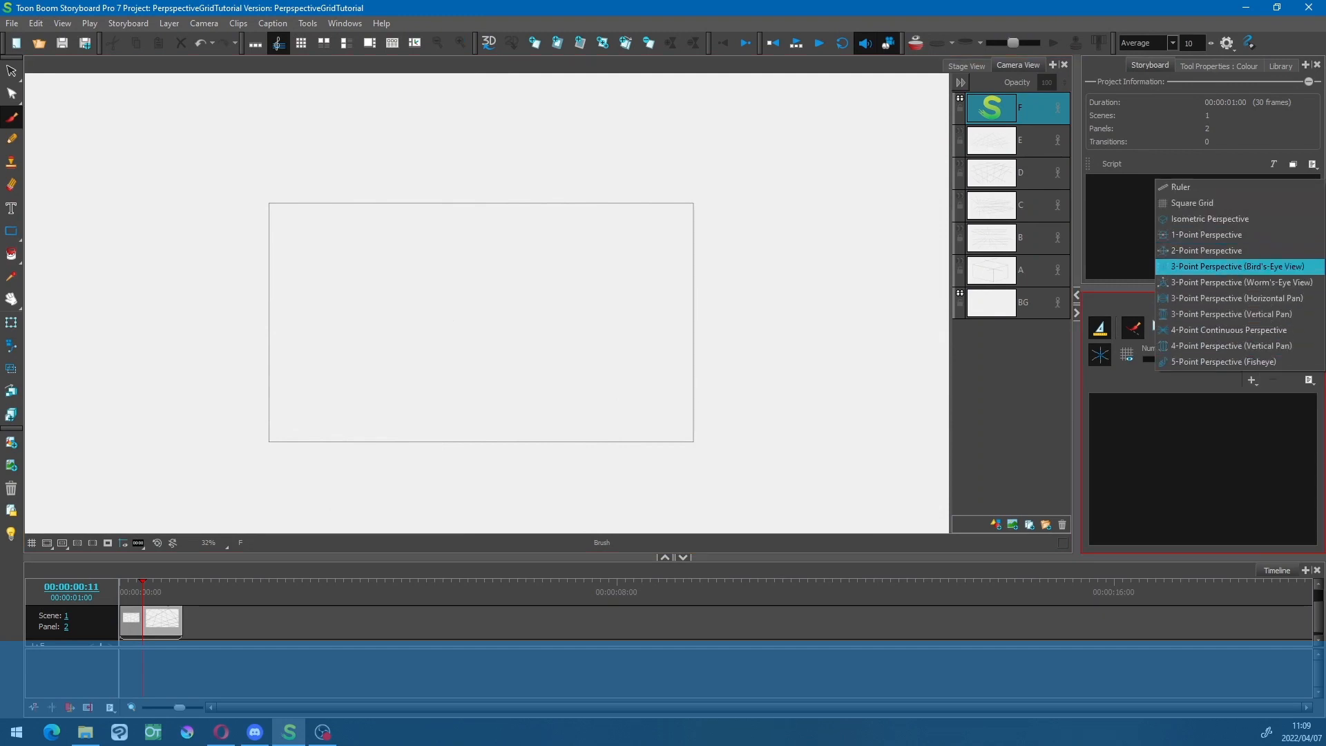
left_click(1236, 297)
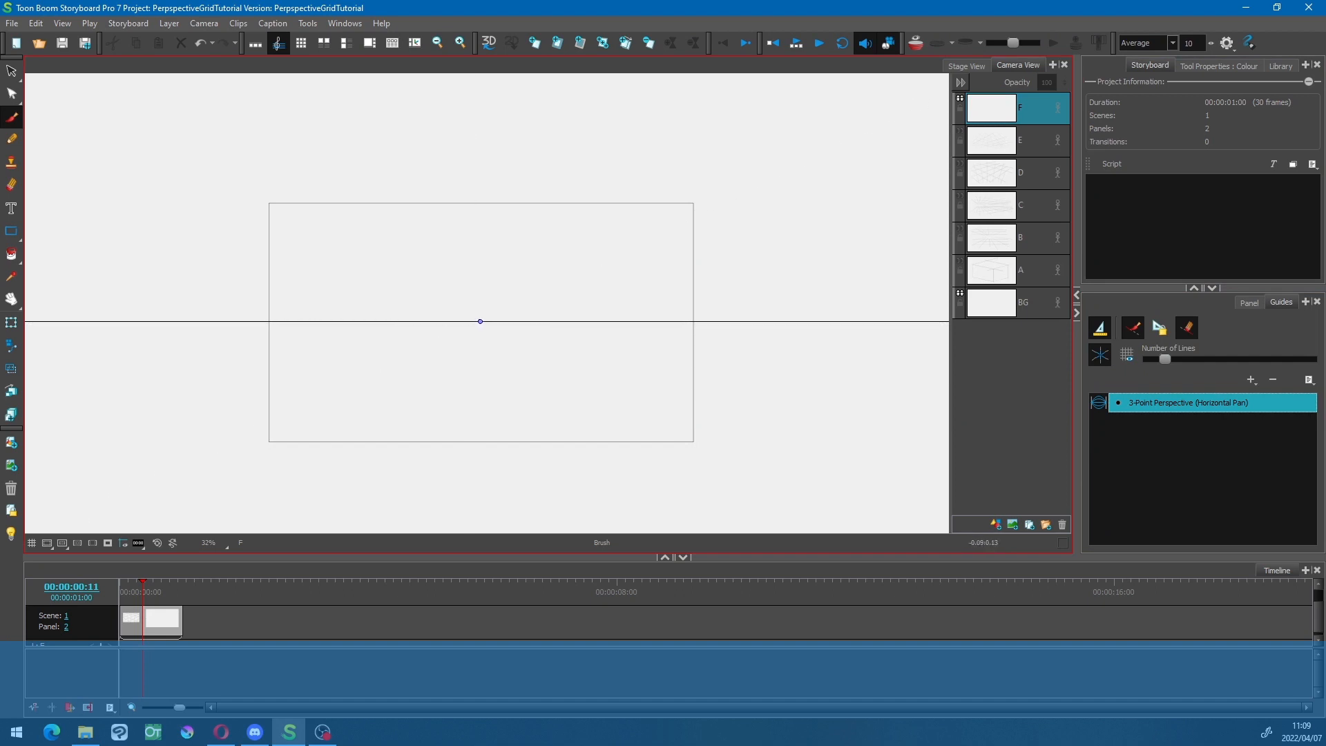
- Adjust the horizontal pan guide's curvature handles to reshape its curved lines, and undo the curved test stroke above the horizon
left_click_drag(480, 321, 485, 324)
key("1")
key("1")
key("1")
key("1")
left_click_drag(488, 411, 478, 481)
left_click_drag(684, 270, 683, 330)
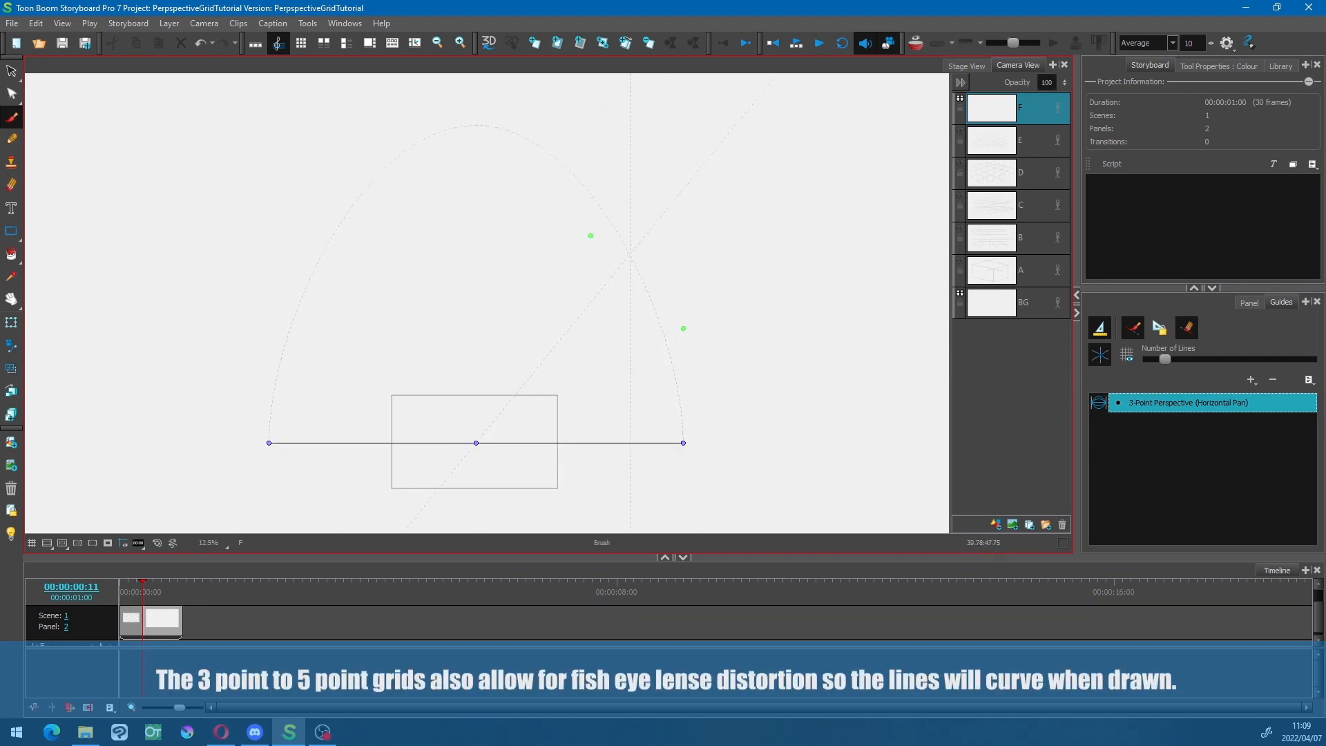
key("1")
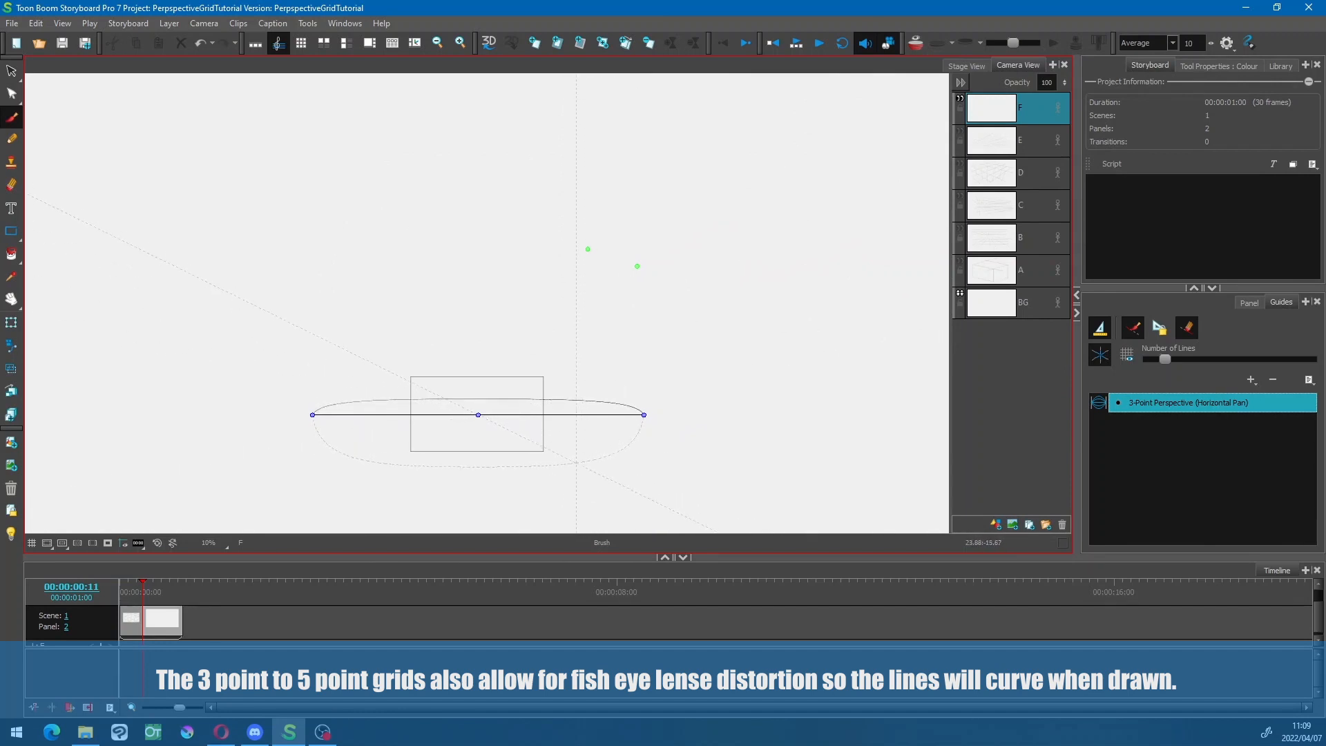
scroll(433, 433, "up", 3)
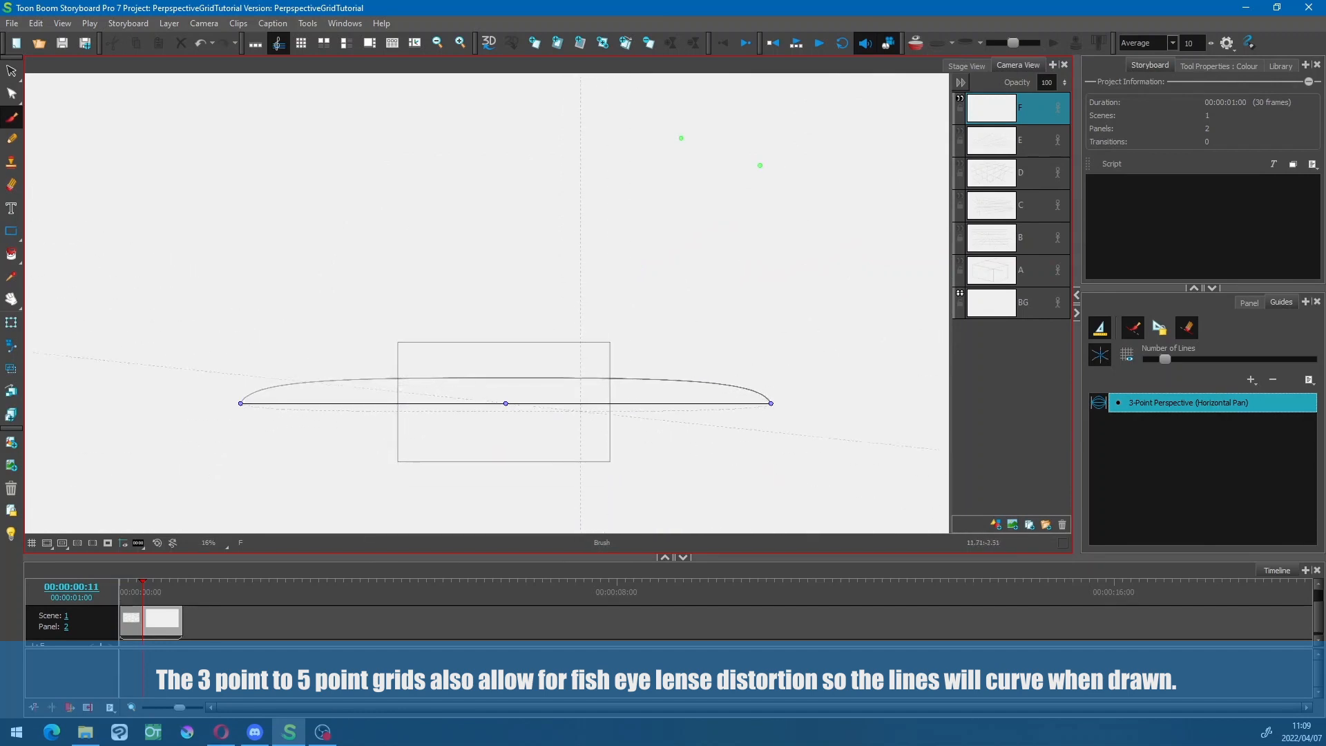
key("ctrl+z")
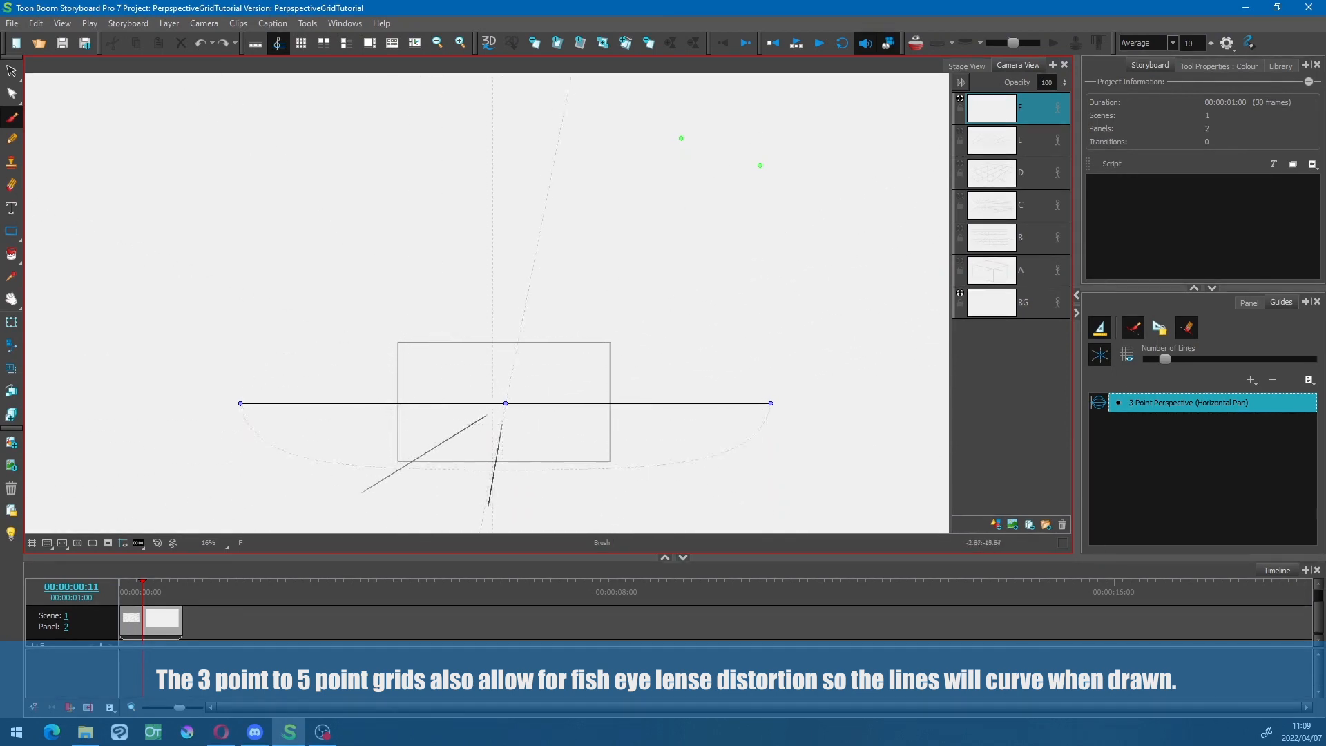
- Draw Brush lines radiating from the central vanishing point below the horizon, undoing the nearly horizontal stroke
scroll(484, 311, "up", 5)
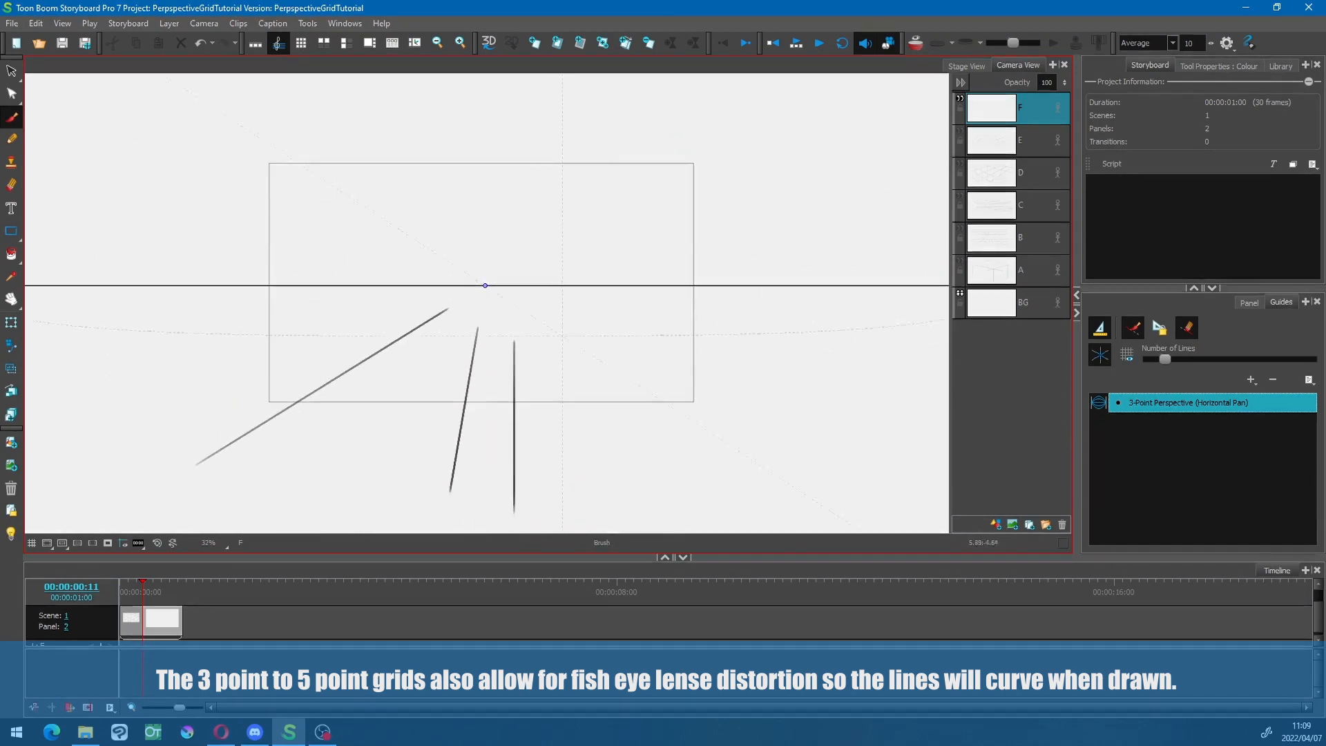
left_click_drag(537, 317, 659, 452)
left_click_drag(592, 308, 762, 306)
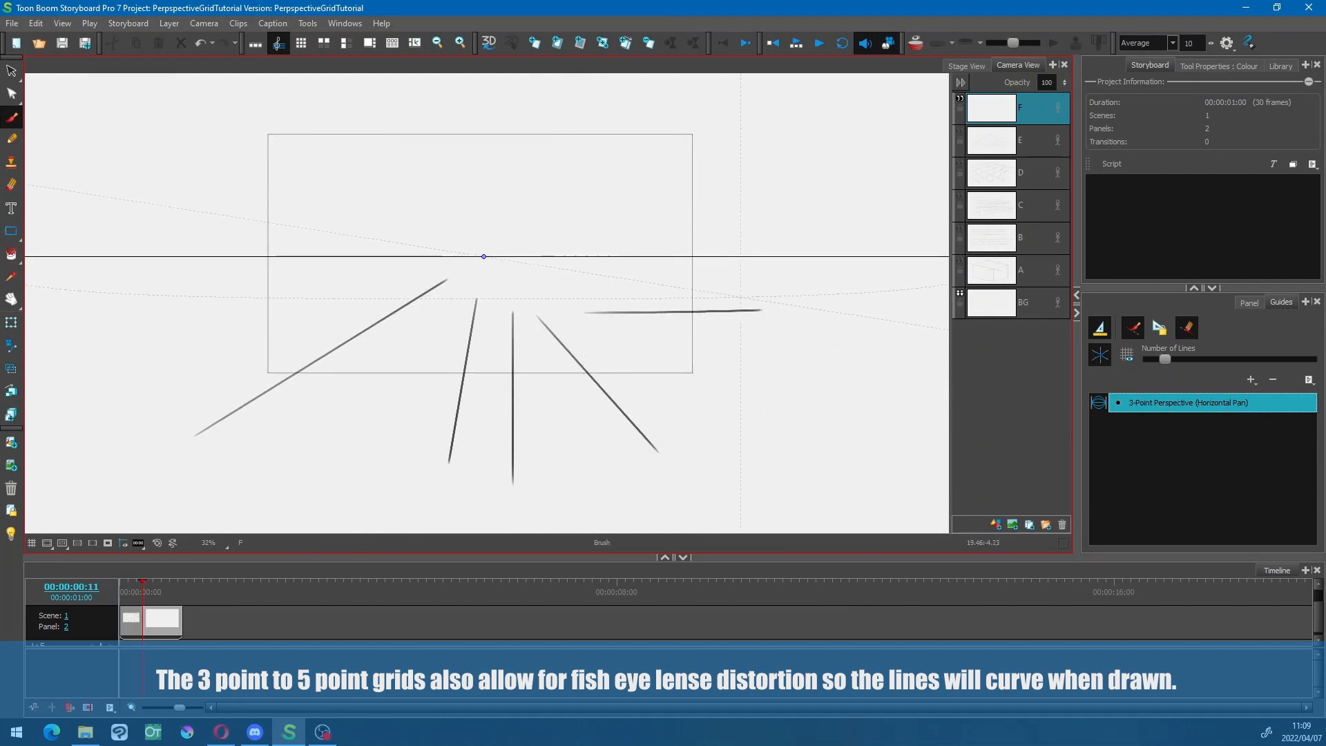
key("ctrl+z")
left_click_drag(110, 400, 387, 293)
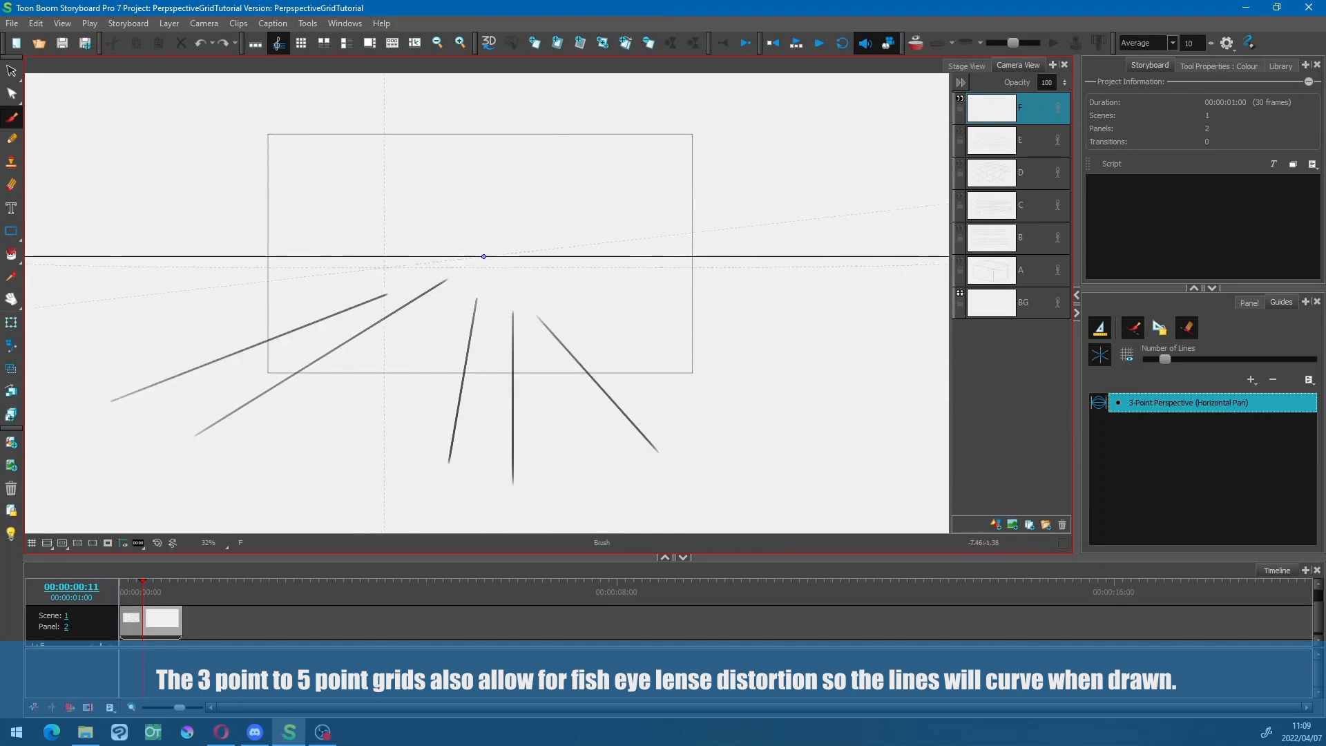
left_click_drag(308, 474, 470, 274)
- Draw six Brush lines radiating above the horizon and two more at its lower right, all following the central vanishing point
left_click_drag(206, 124, 441, 236)
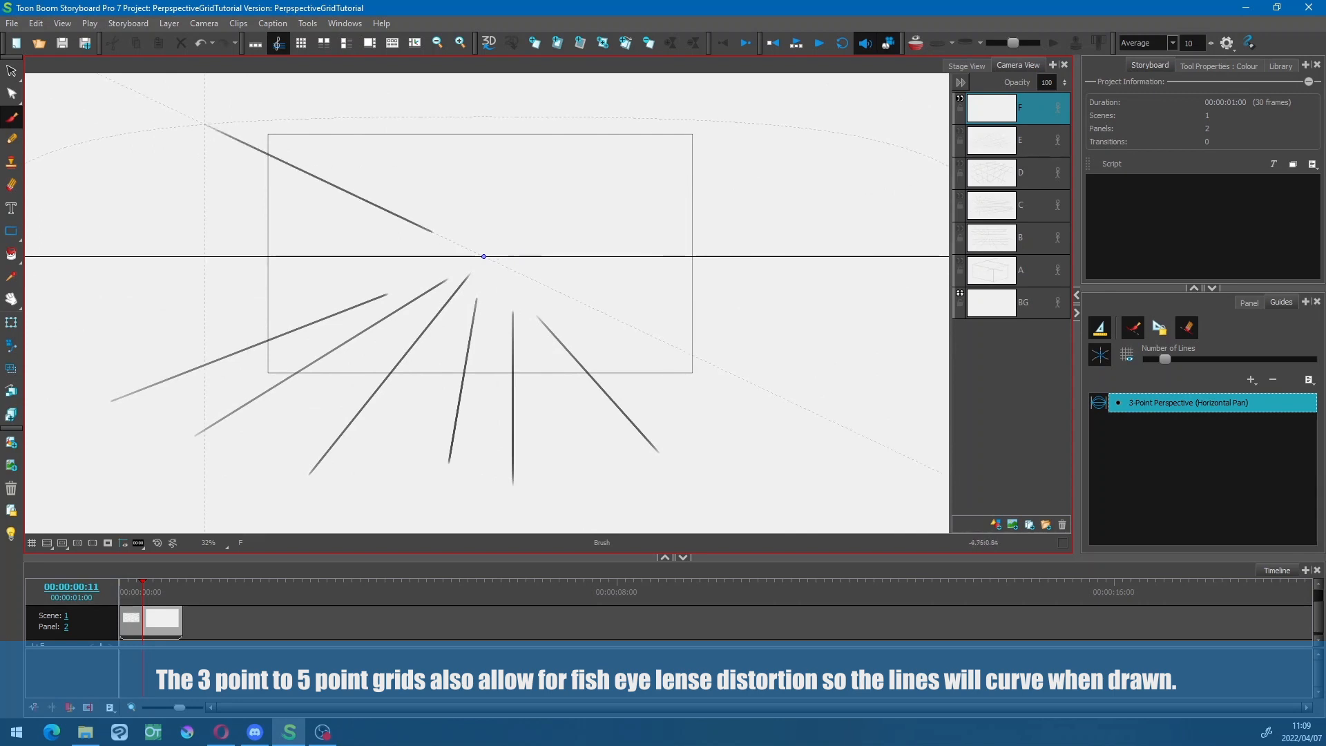
left_click_drag(337, 109, 468, 241)
left_click_drag(477, 104, 482, 205)
left_click_drag(593, 116, 502, 232)
left_click_drag(733, 135, 555, 221)
left_click_drag(786, 196, 603, 232)
left_click_drag(876, 388, 566, 284)
left_click_drag(600, 336, 807, 477)
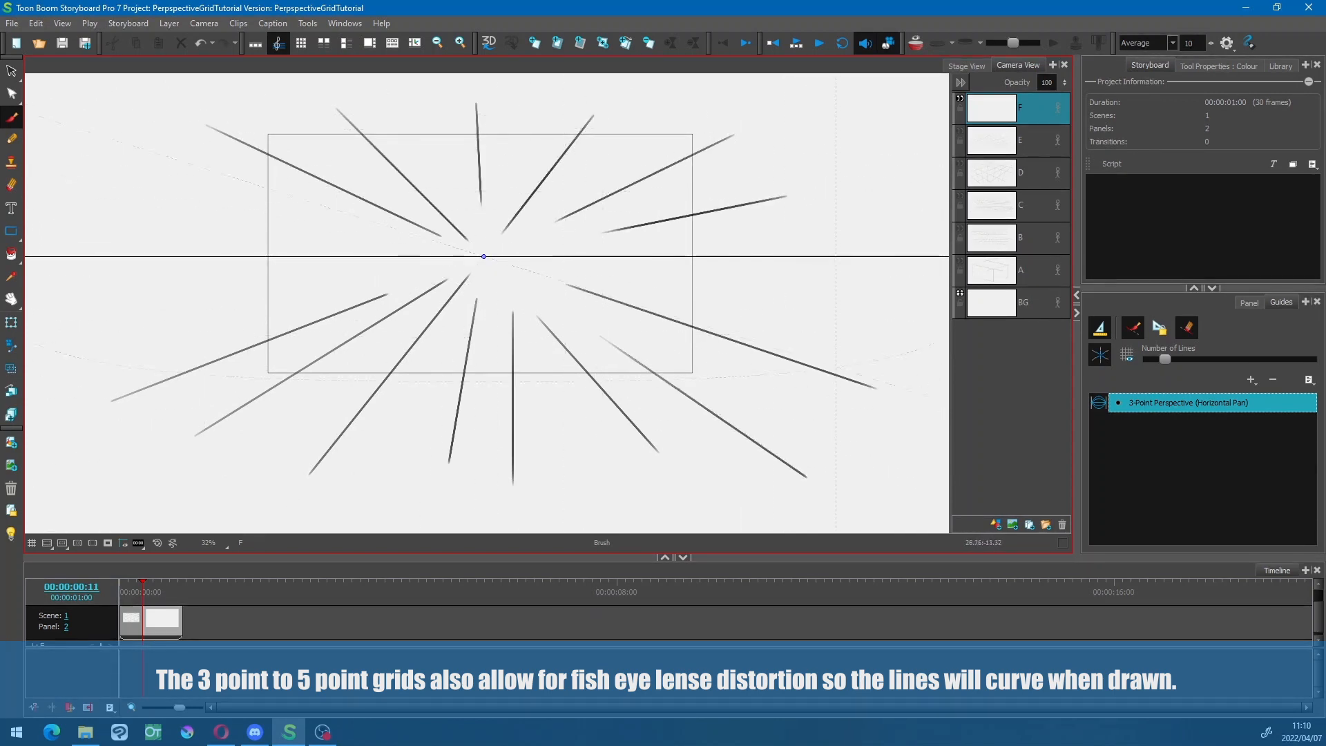
- Draw seven curved horizontal Brush lines across the frame along the guide's distortion, three below the horizon and four above
mouse_move(861, 306)
left_mouse_down()
mouse_move(134, 309)
mouse_move(197, 336)
mouse_move(867, 329)
left_mouse_up()
mouse_move(137, 377)
left_mouse_down()
mouse_move(735, 386)
mouse_move(949, 342)
left_mouse_up()
mouse_move(470, 226)
left_mouse_down()
mouse_move(844, 230)
mouse_move(181, 229)
left_mouse_up()
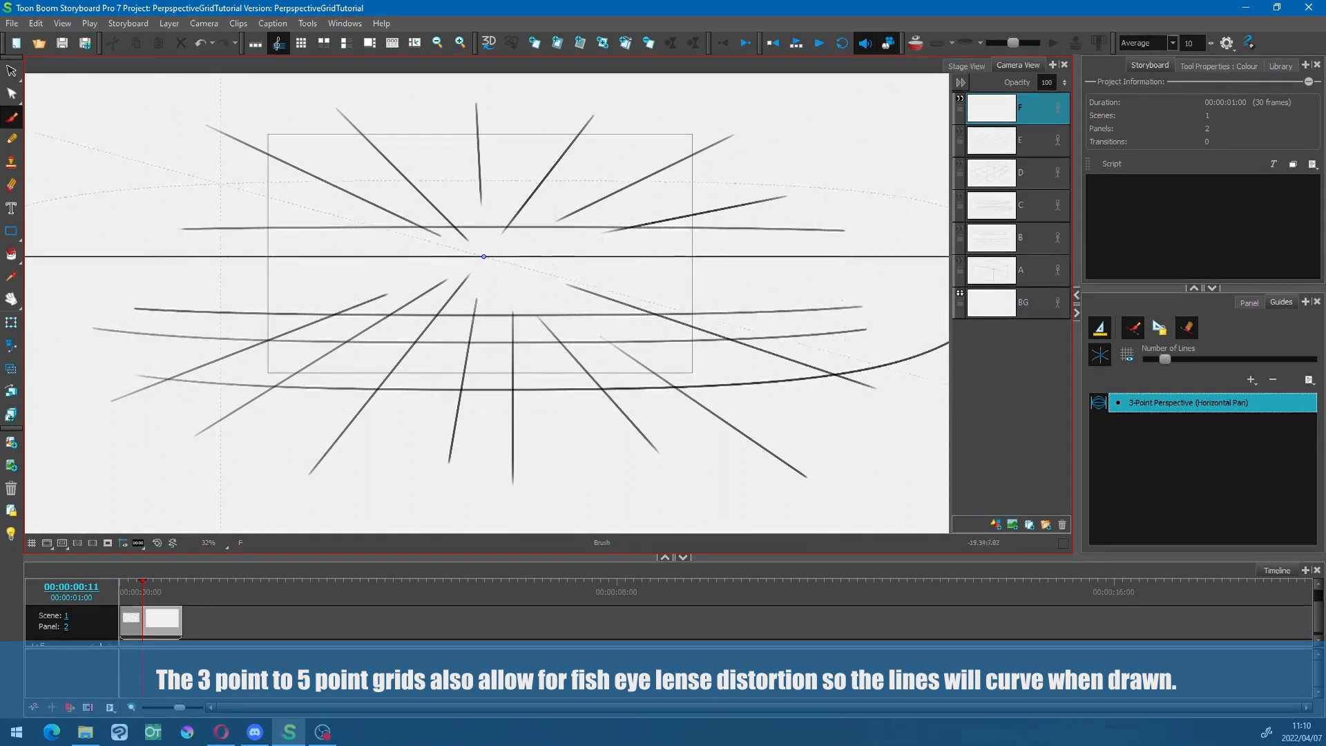
mouse_move(95, 216)
left_mouse_down()
mouse_move(827, 212)
mouse_move(734, 179)
mouse_move(152, 183)
mouse_move(232, 160)
mouse_move(837, 167)
left_mouse_up()
key("1")
key("1")
key("1")
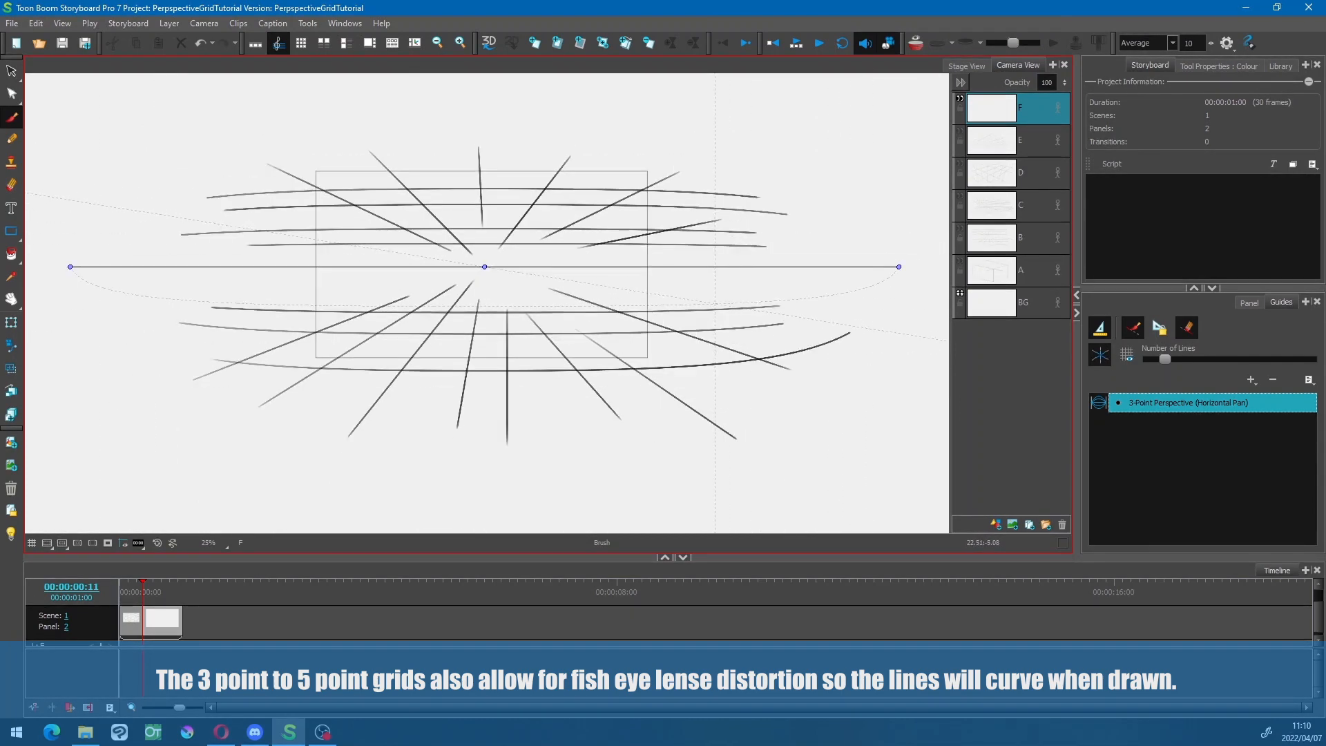
- Draw six long curved horizontal Brush lines between the side vanishing points, four above and two below the horizon, undoing the vertical stroke
left_click_drag(746, 262, 742, 300)
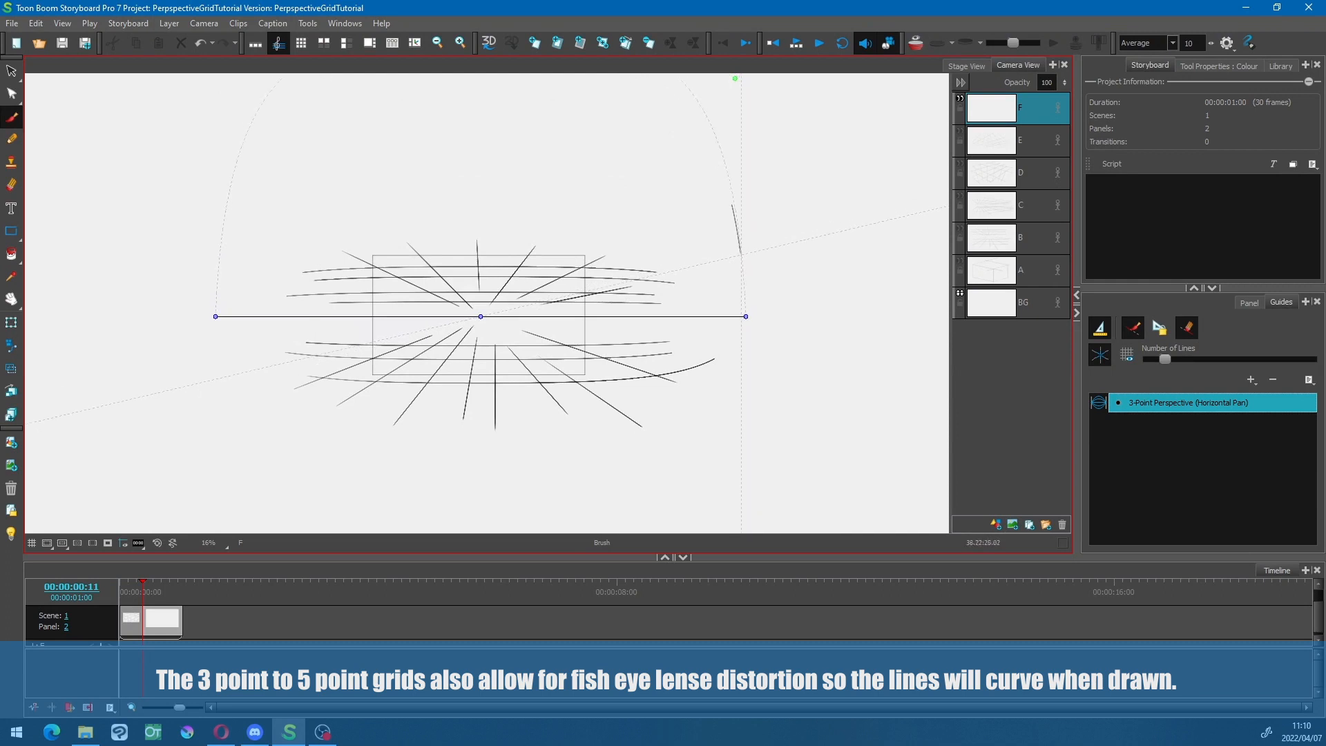
mouse_move(732, 205)
left_mouse_down()
mouse_move(640, 81)
mouse_move(221, 254)
mouse_move(216, 317)
left_mouse_up()
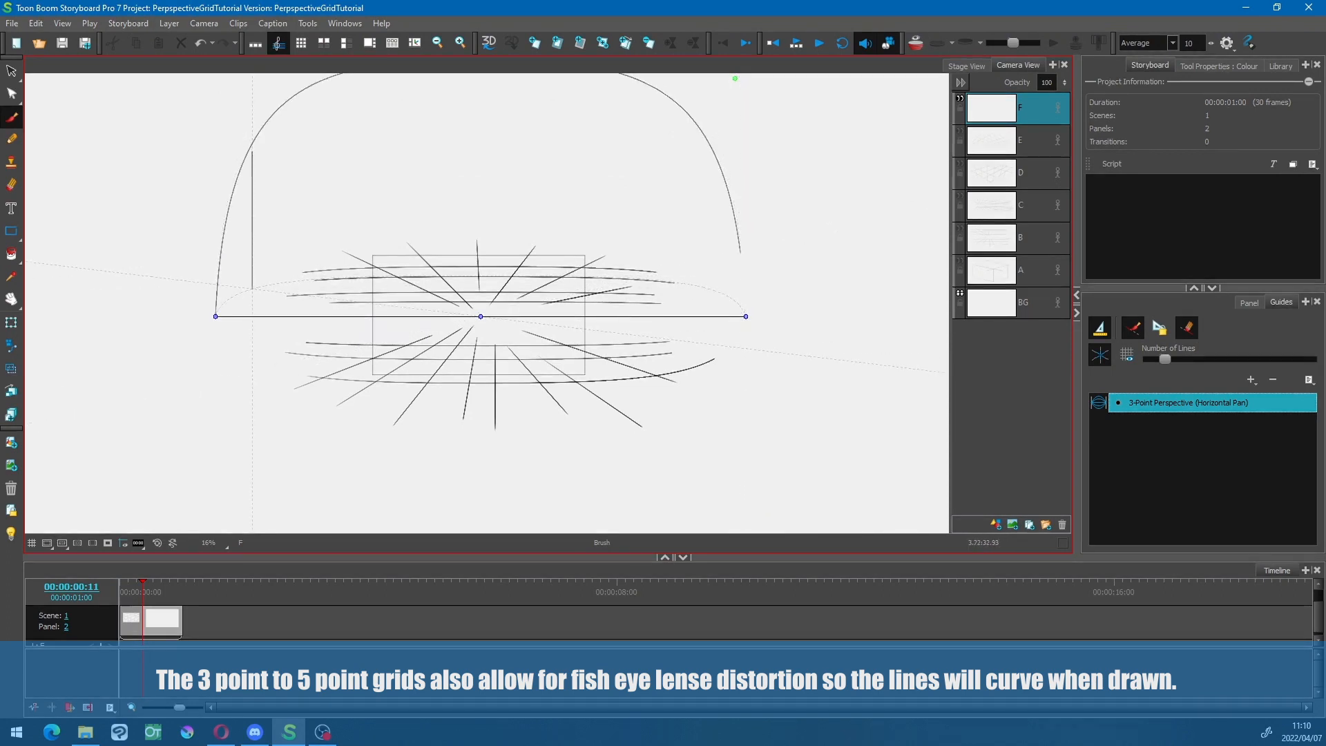
key("ctrl+z")
mouse_move(259, 218)
left_mouse_down()
mouse_move(365, 183)
mouse_move(573, 181)
mouse_move(731, 255)
mouse_move(745, 315)
left_mouse_up()
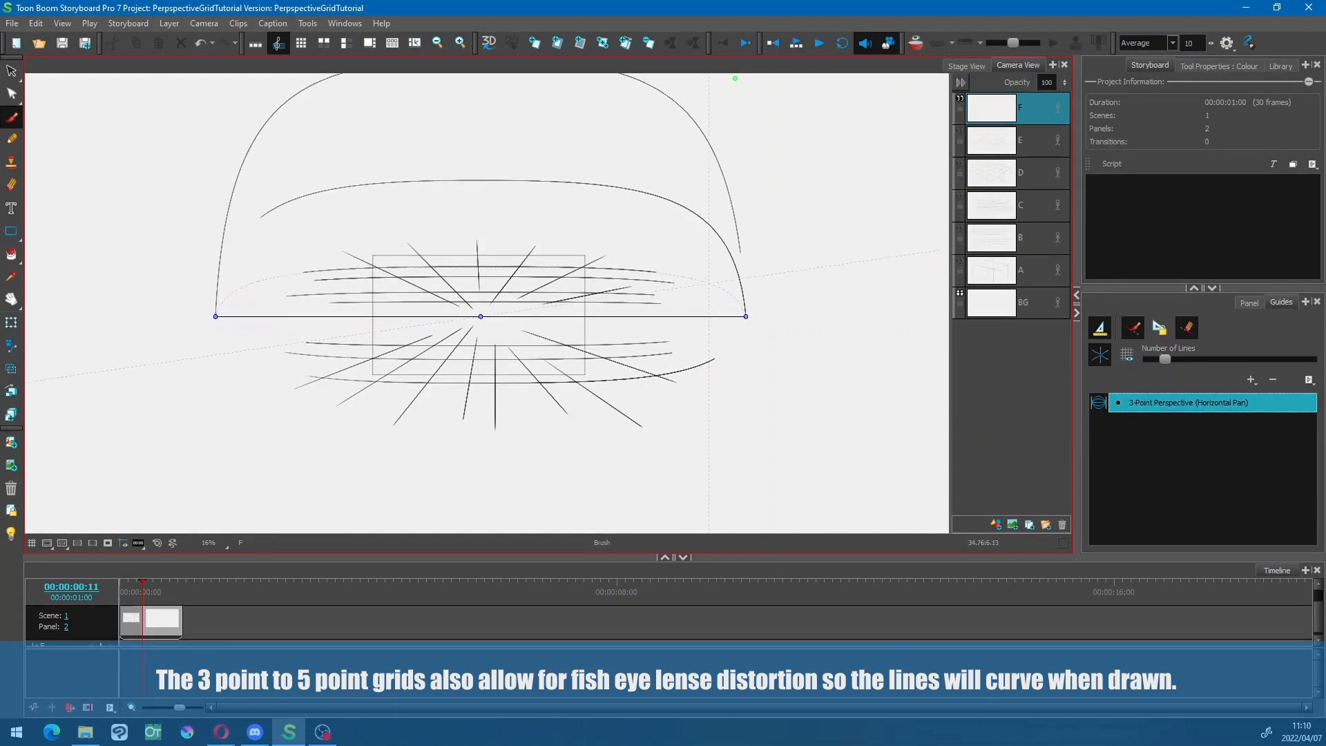
mouse_move(680, 268)
left_mouse_down()
mouse_move(371, 259)
mouse_move(216, 315)
left_mouse_up()
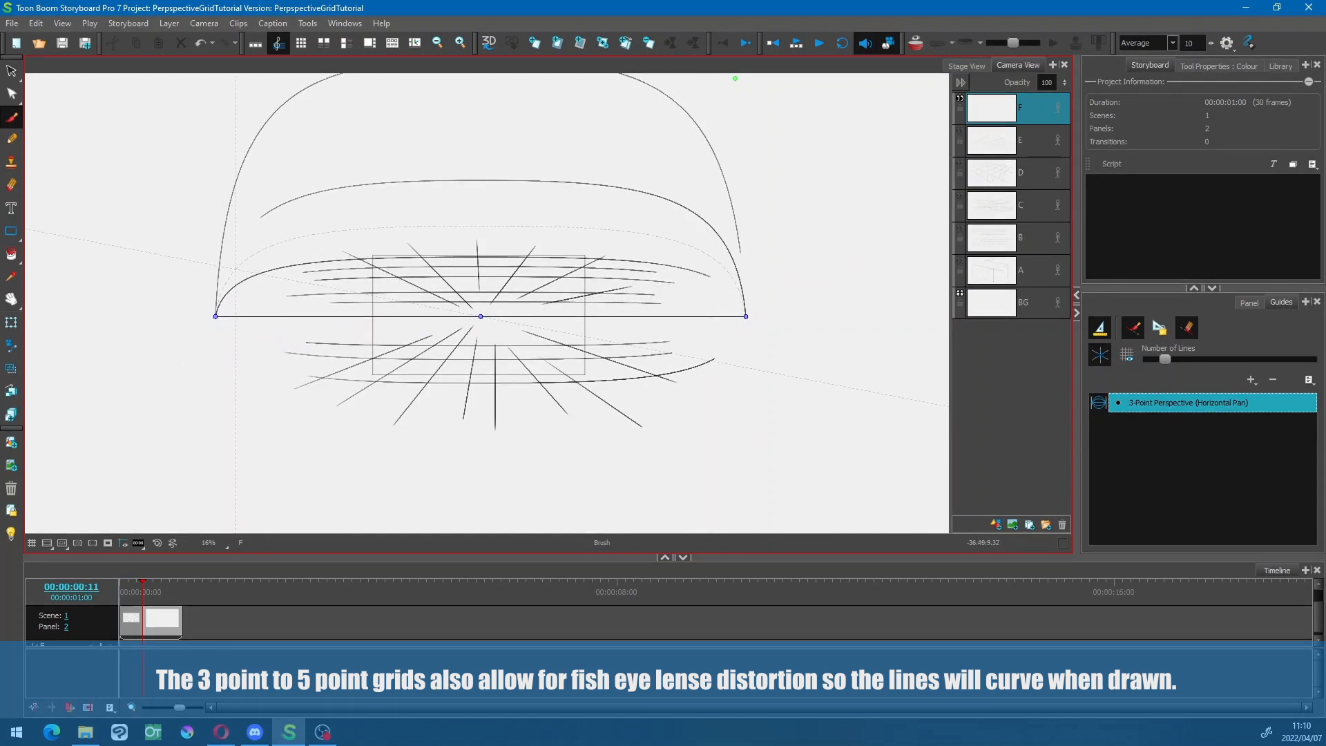
mouse_move(235, 269)
left_mouse_down()
mouse_move(450, 226)
mouse_move(746, 315)
left_mouse_up()
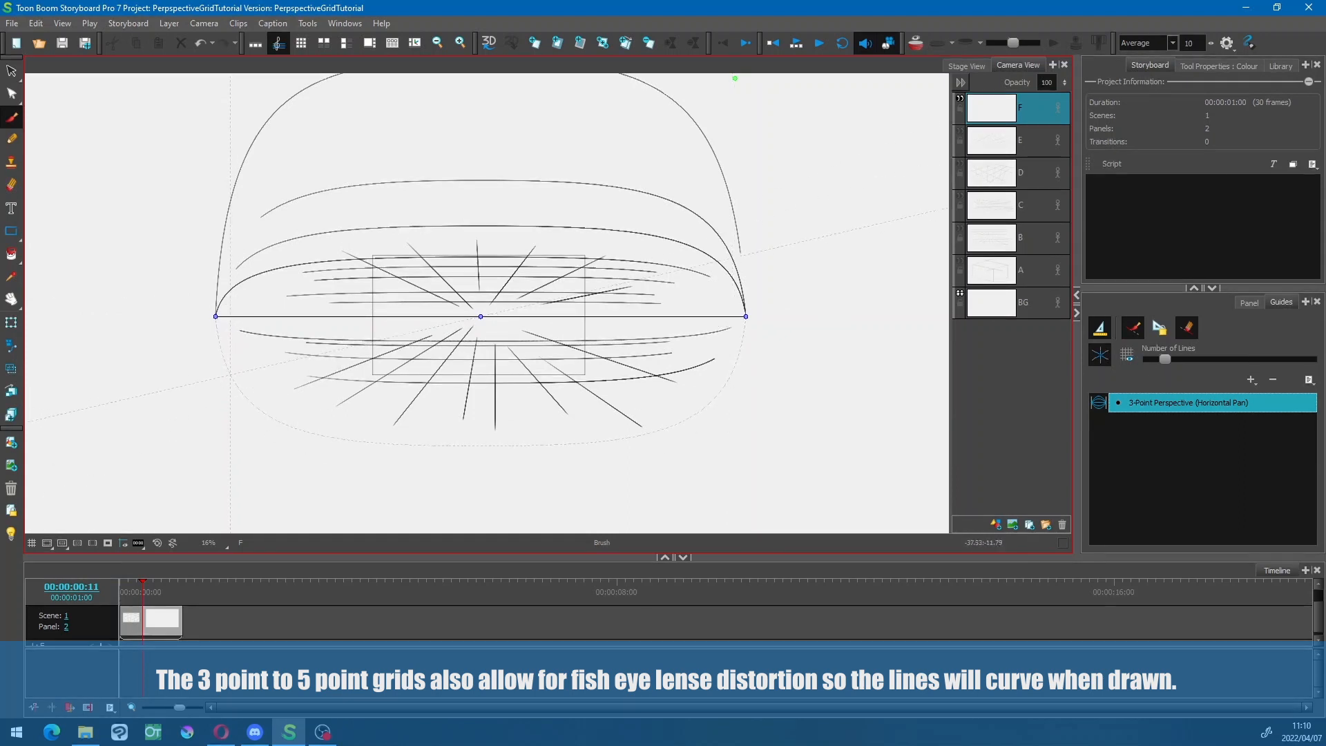
mouse_move(230, 374)
left_mouse_down()
mouse_move(500, 446)
mouse_move(741, 350)
left_mouse_up()
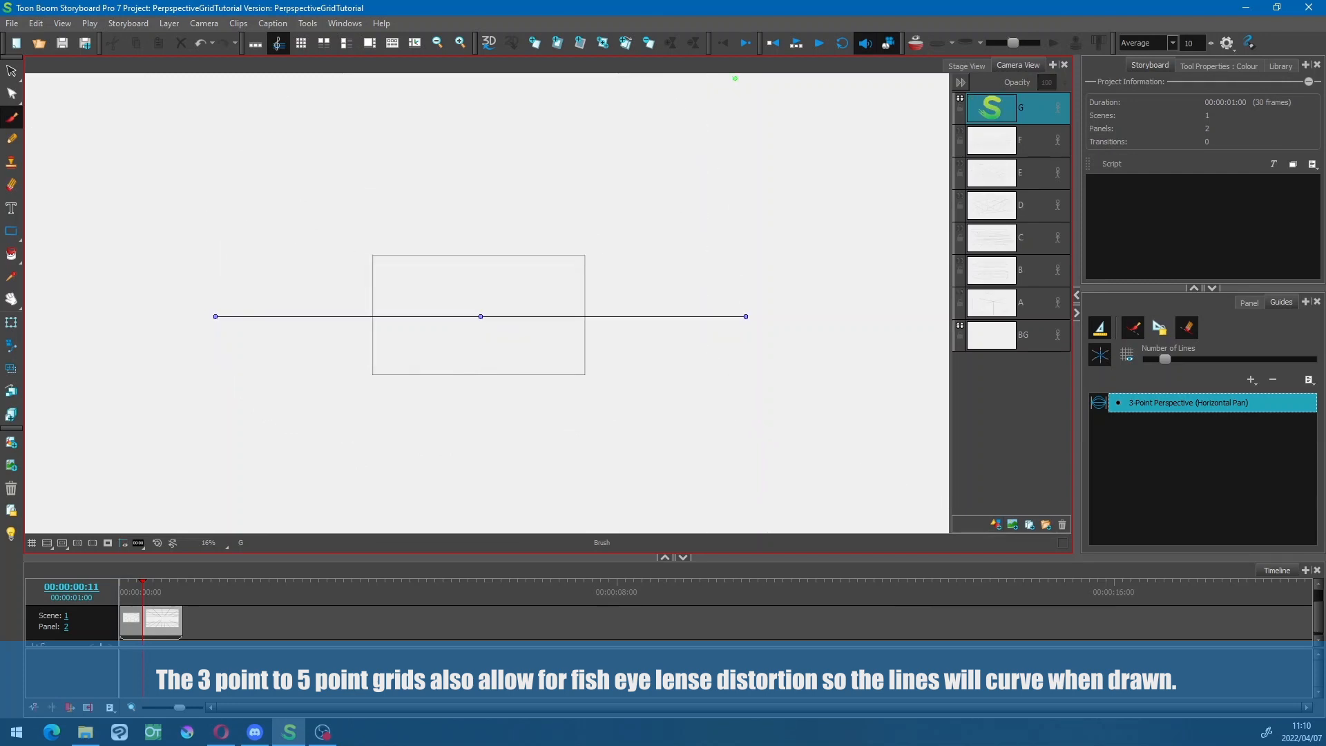
- Replace the horizontal pan guide with a 3-Point Perspective (Vertical Pan) guide
left_click(1273, 380)
left_click(1251, 380)
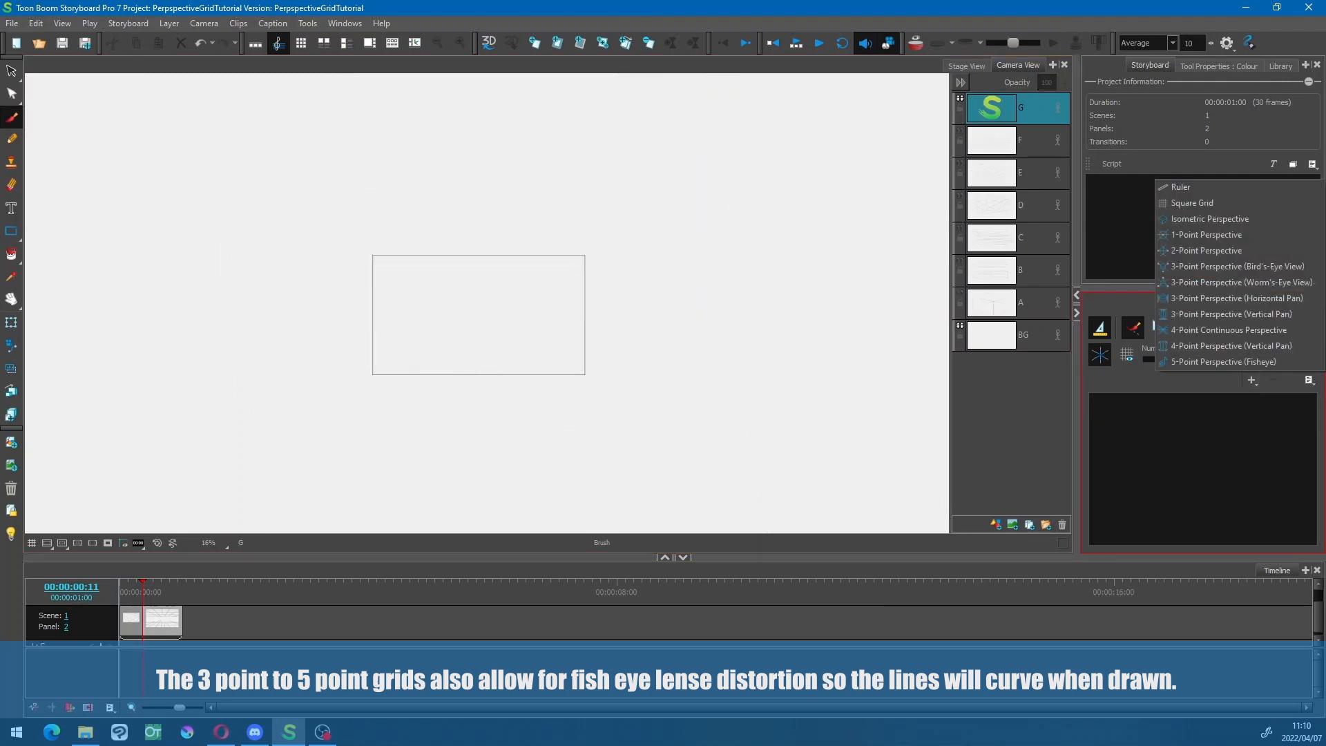
left_click(1231, 313)
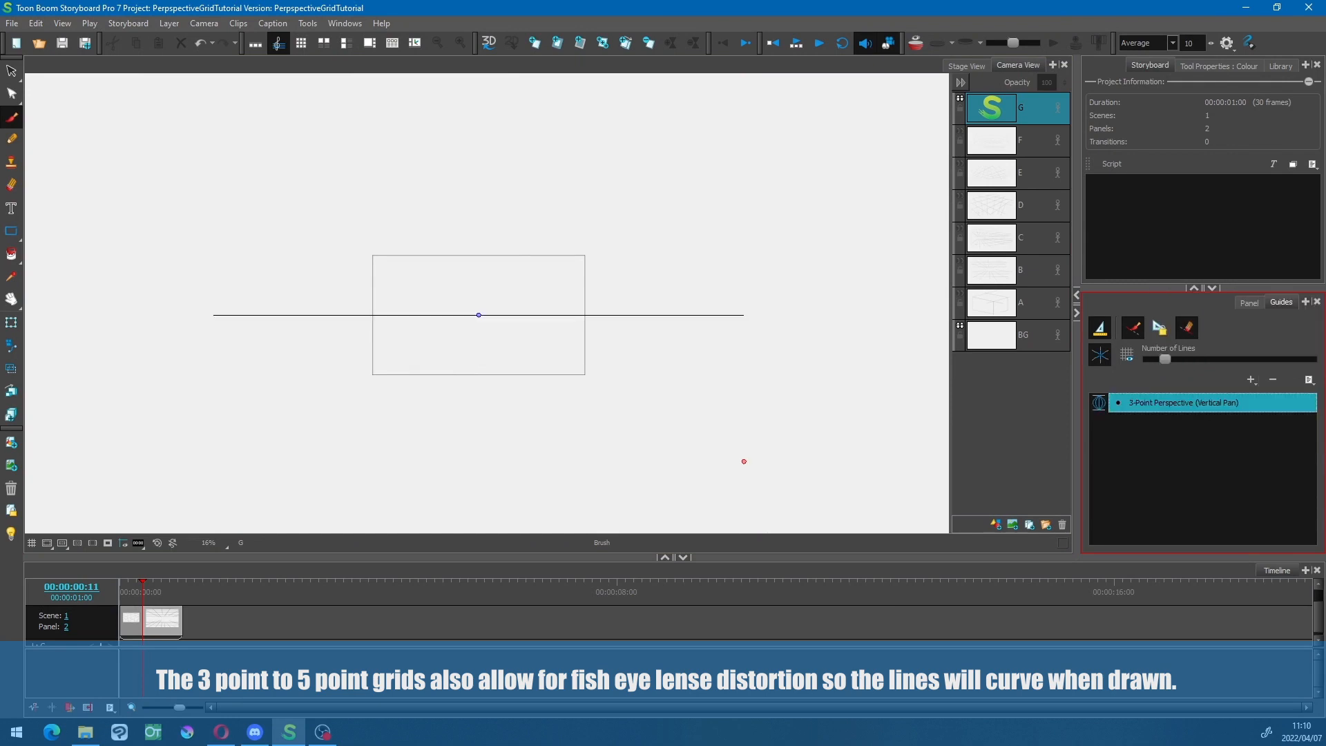
- Draw eight vertical curved Brush lines between the upper and lower vanishing points, four on each side of the centre
left_click_drag(671, 294, 675, 276)
key("1")
key("1")
key("1")
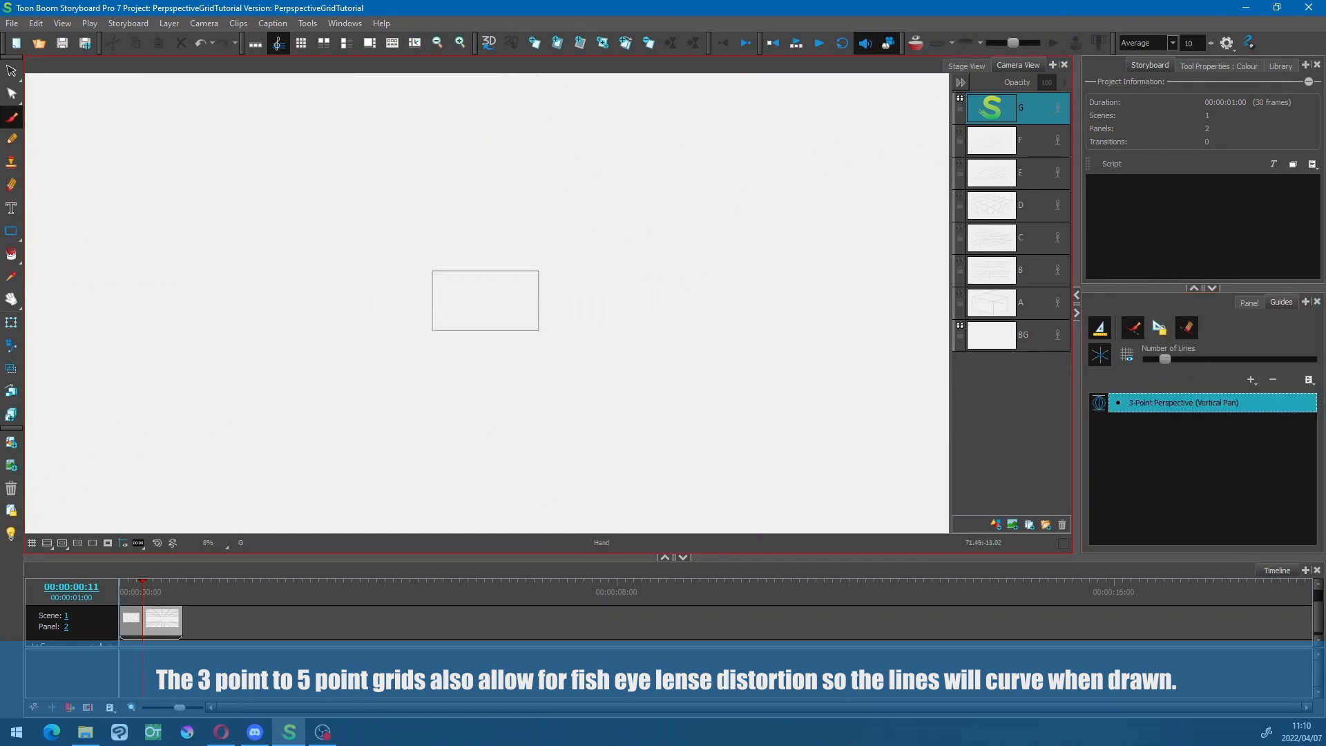
left_click_drag(724, 333, 759, 354)
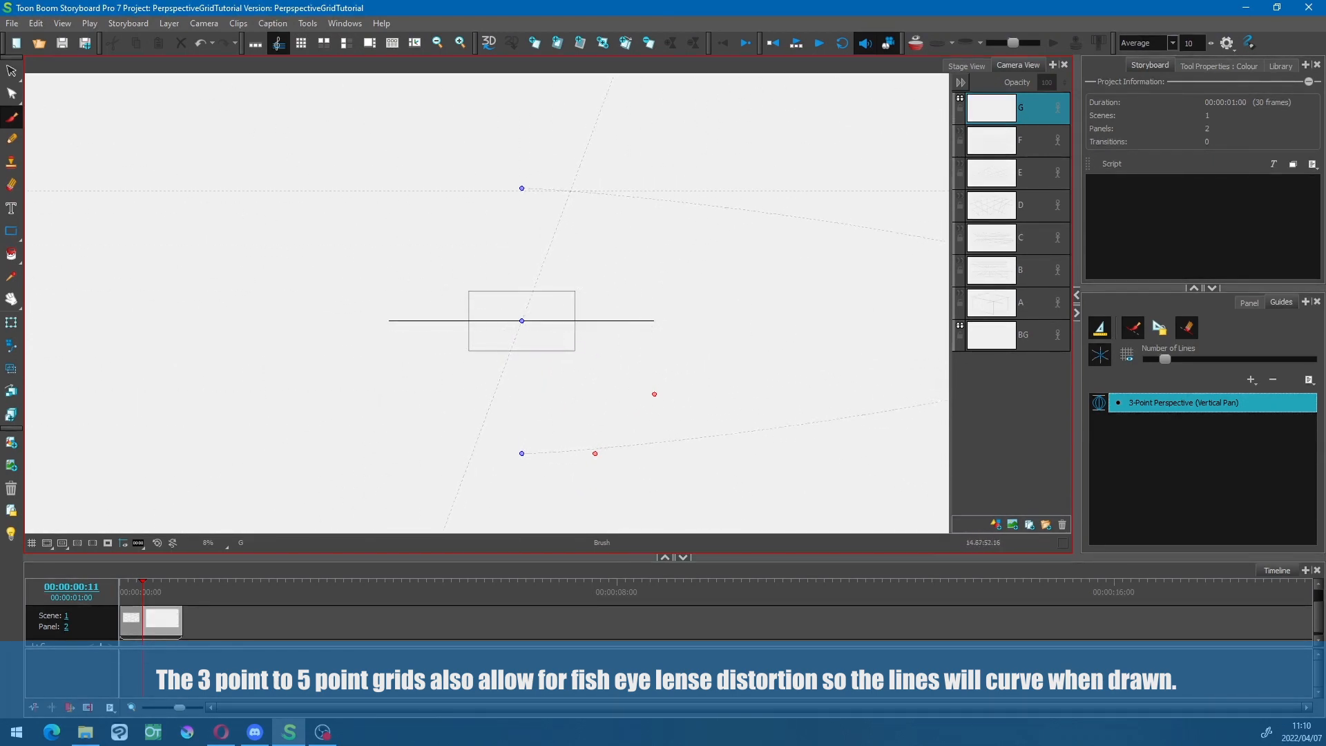
mouse_move(546, 198)
left_mouse_down()
mouse_move(568, 218)
mouse_move(600, 387)
mouse_move(544, 442)
left_mouse_up()
left_click_drag(544, 235, 535, 429)
mouse_move(577, 252)
left_mouse_down()
mouse_move(578, 383)
mouse_move(559, 419)
left_mouse_up()
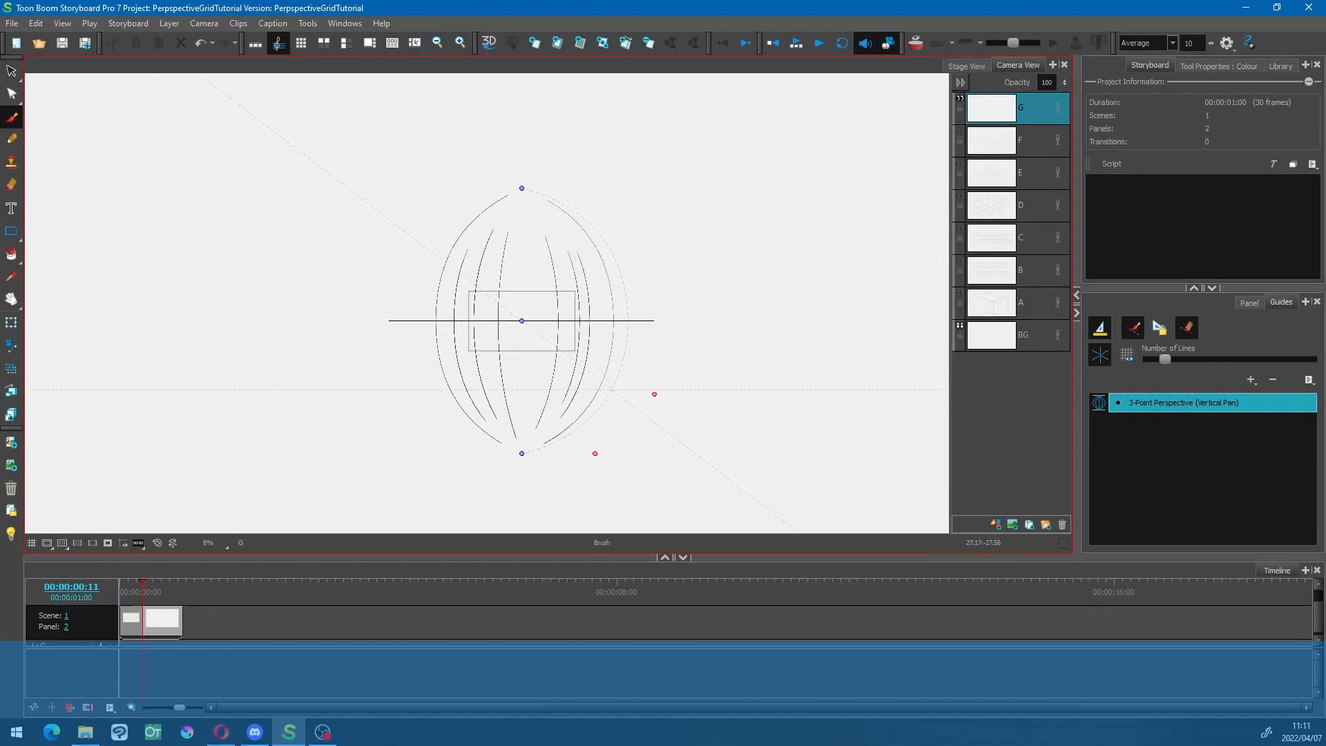
- Draw eleven straight Brush lines radiating in all directions from the central vanishing point, across the vertical curves
scroll(487, 353, "up", 3)
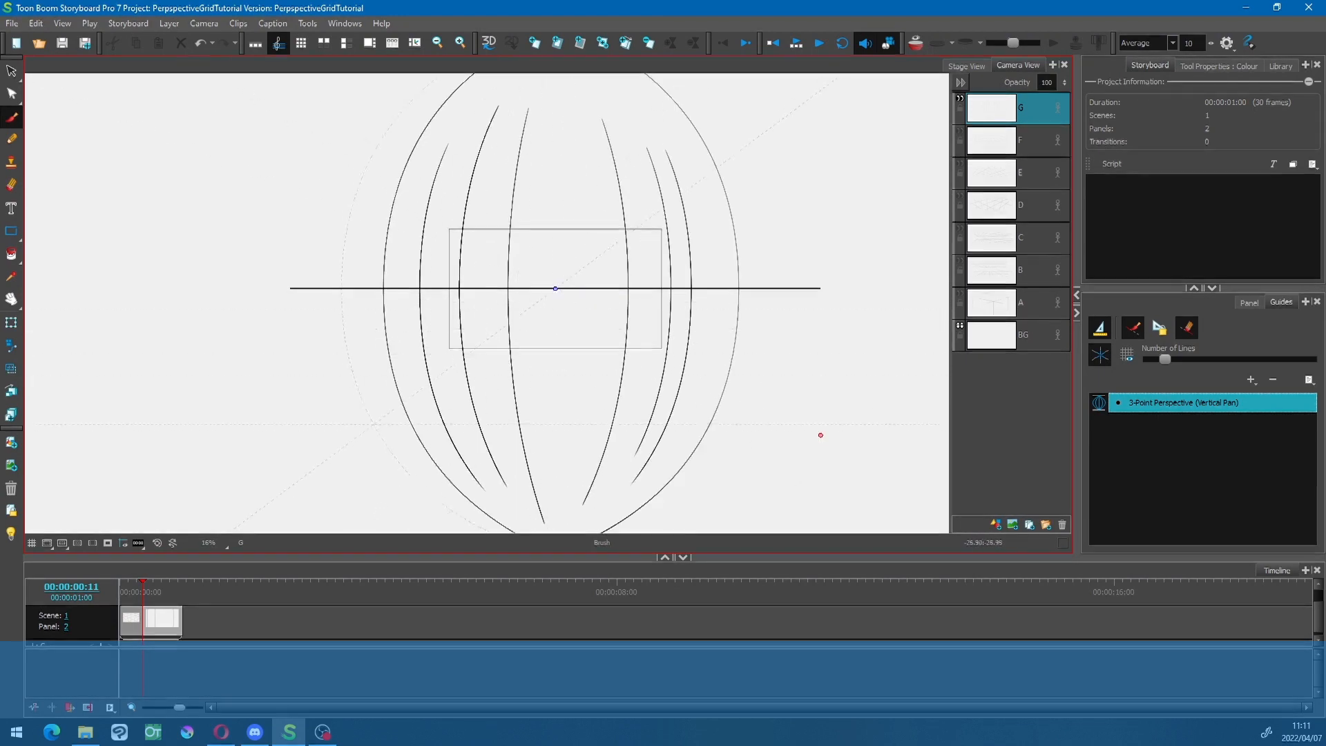
left_click_drag(555, 290, 360, 446)
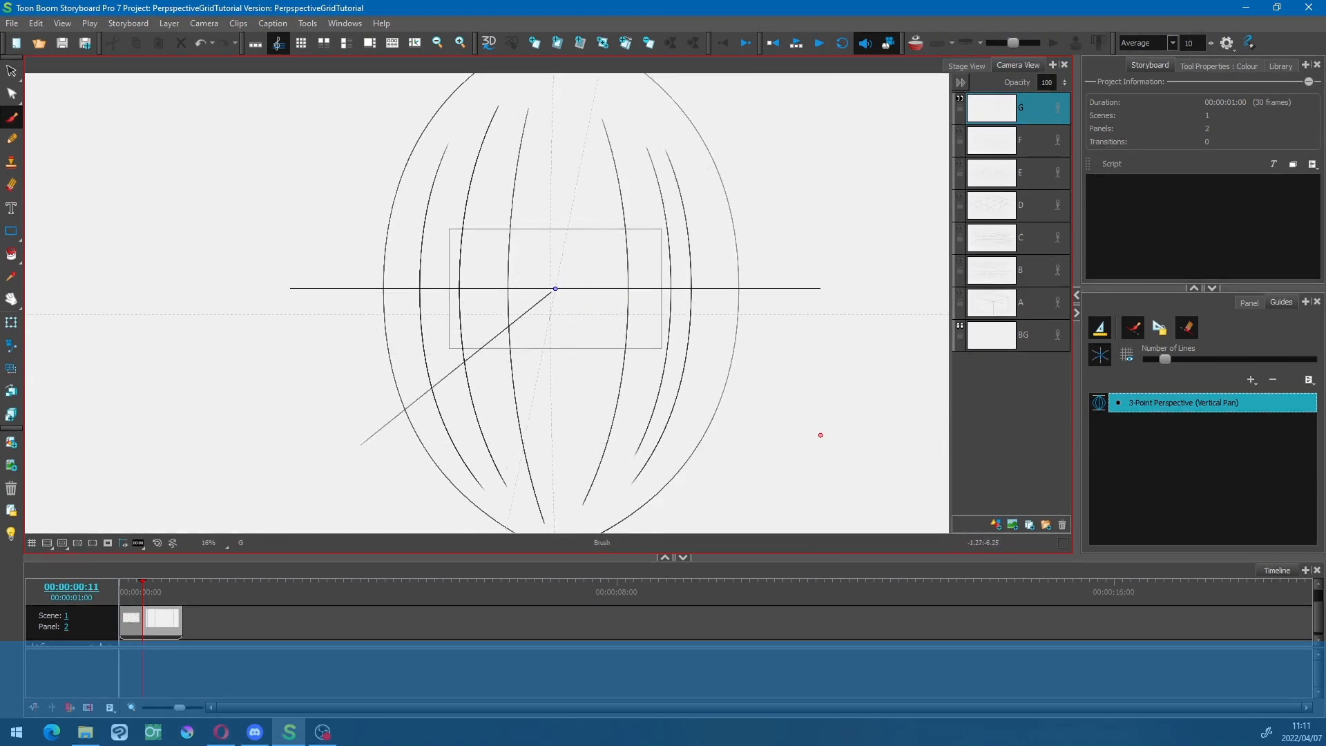
mouse_move(551, 319)
left_mouse_down()
mouse_move(509, 531)
mouse_move(621, 507)
left_mouse_up()
mouse_move(599, 308)
left_mouse_down()
mouse_move(792, 385)
mouse_move(776, 474)
left_mouse_up()
left_click_drag(582, 270, 756, 153)
left_click_drag(624, 273, 837, 227)
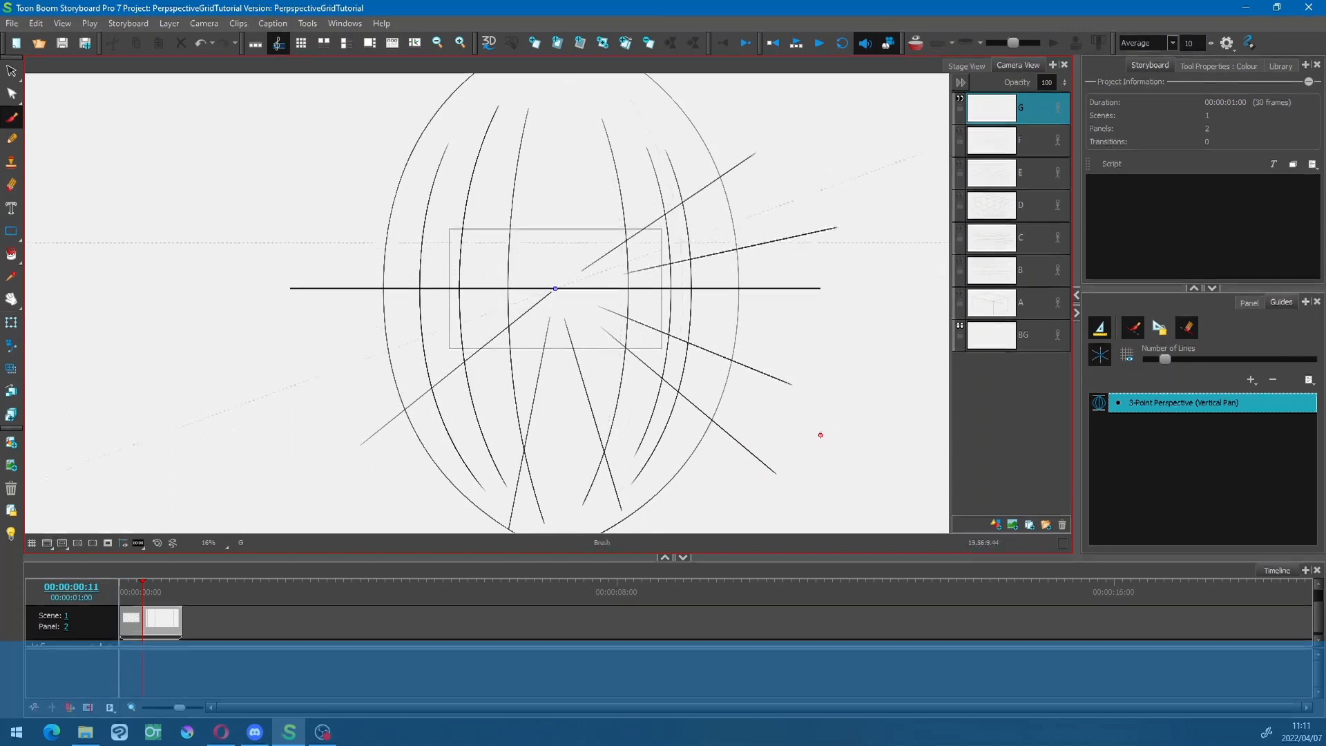
mouse_move(568, 255)
left_mouse_down()
mouse_move(618, 105)
mouse_move(549, 128)
left_mouse_up()
left_click_drag(507, 278, 491, 274)
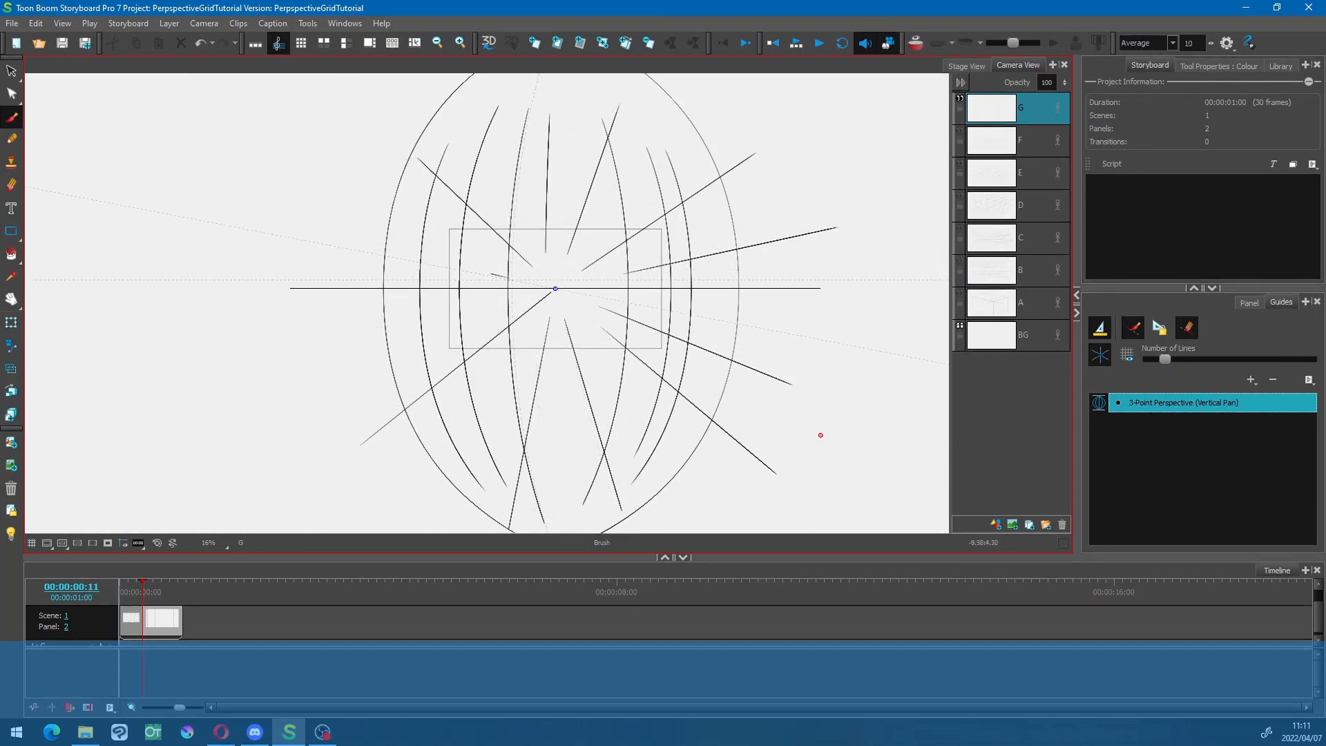
- Draw nine straight horizontal Brush lines across the vertical curves, four below the horizon and five above it
left_click_drag(348, 318, 746, 318)
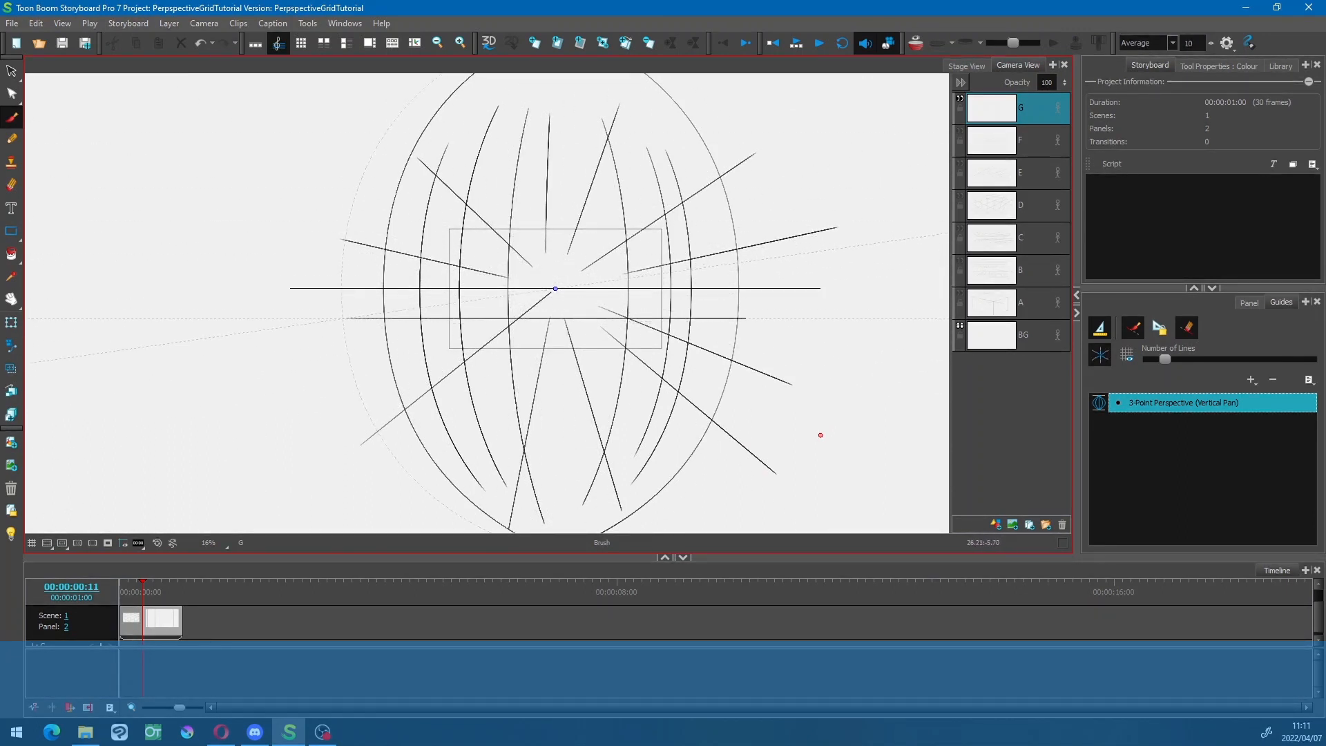
left_click_drag(360, 346, 675, 346)
left_click_drag(358, 392, 791, 393)
left_click_drag(403, 461, 787, 460)
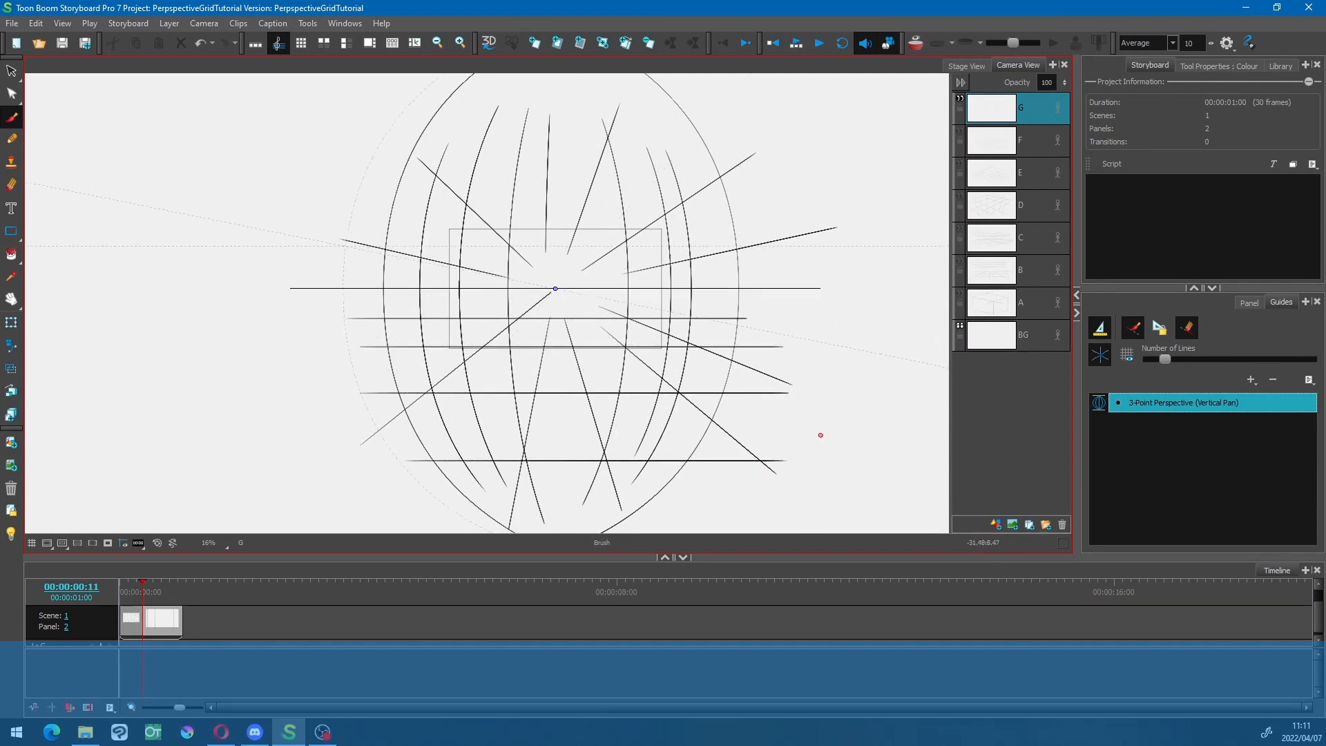
left_click_drag(346, 247, 769, 246)
left_click_drag(369, 219, 748, 220)
left_click_drag(347, 191, 736, 191)
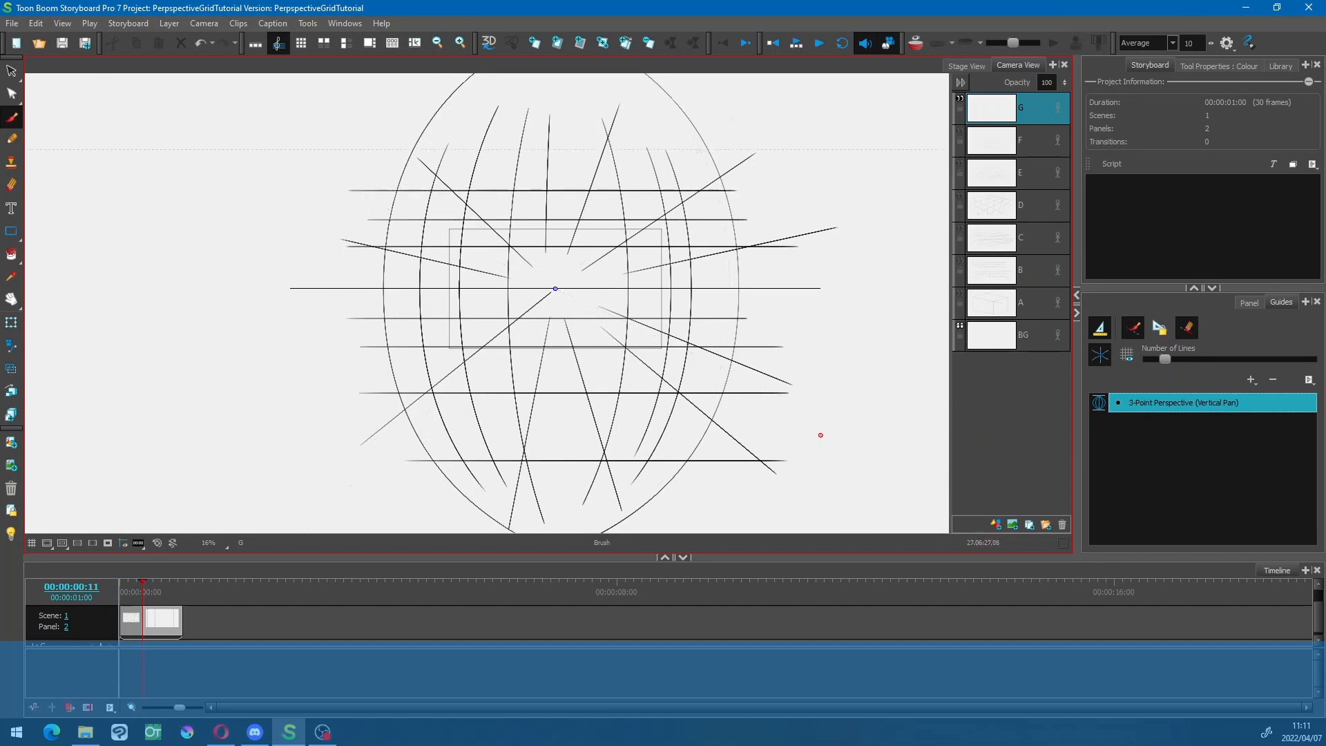
left_click_drag(349, 156, 705, 156)
key("2")
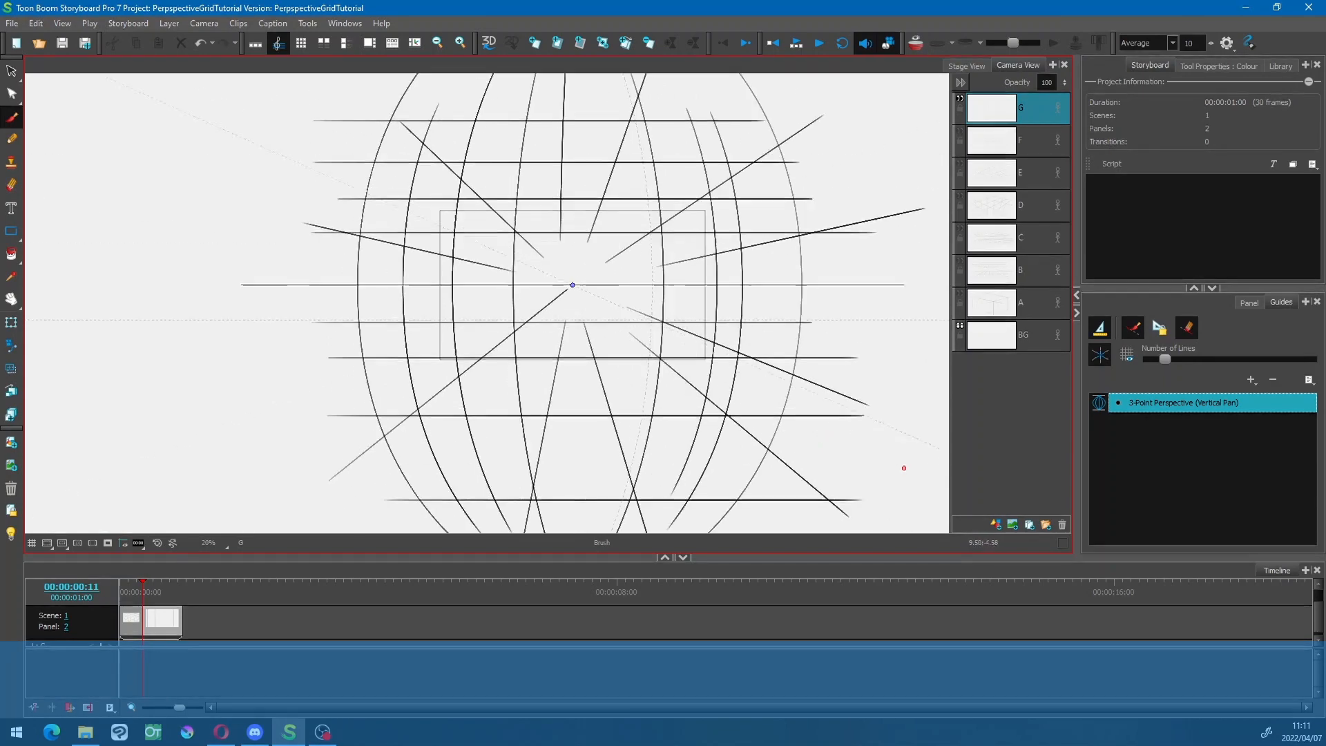
key("2")
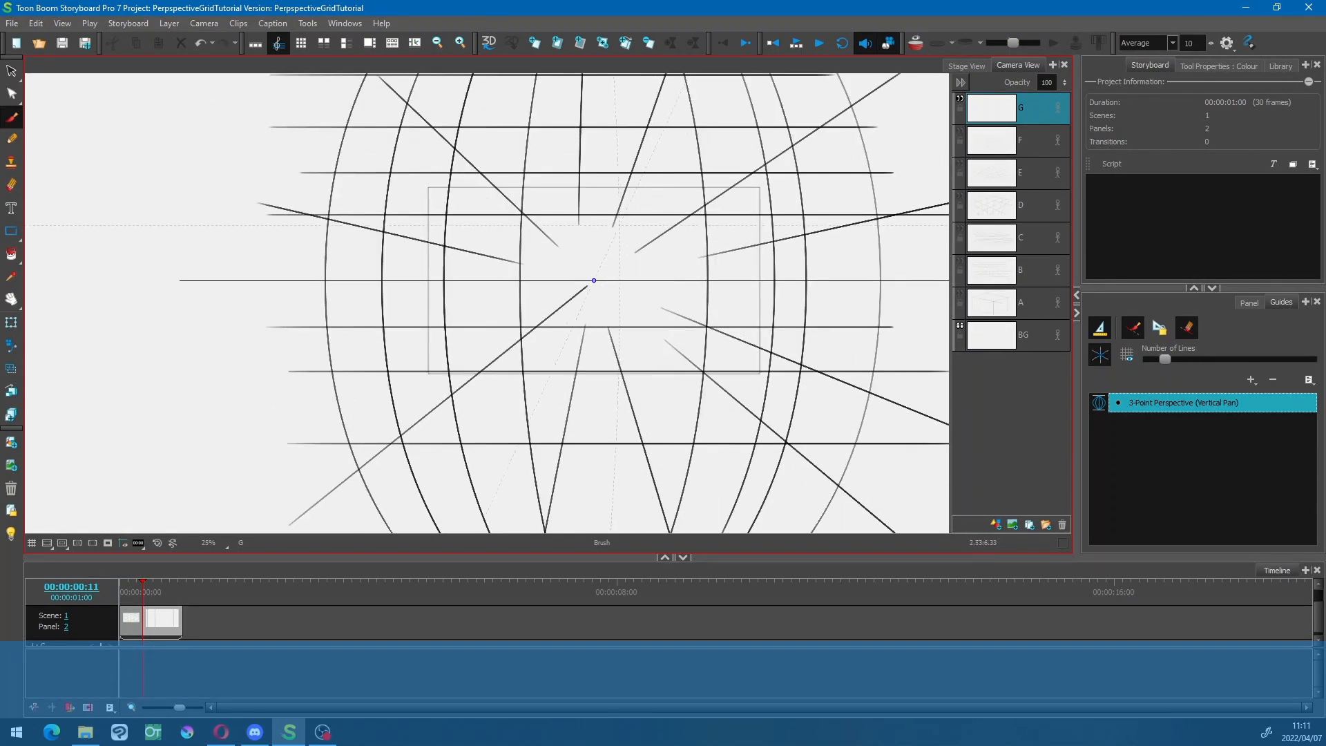
left_click_drag(449, 253, 910, 252)
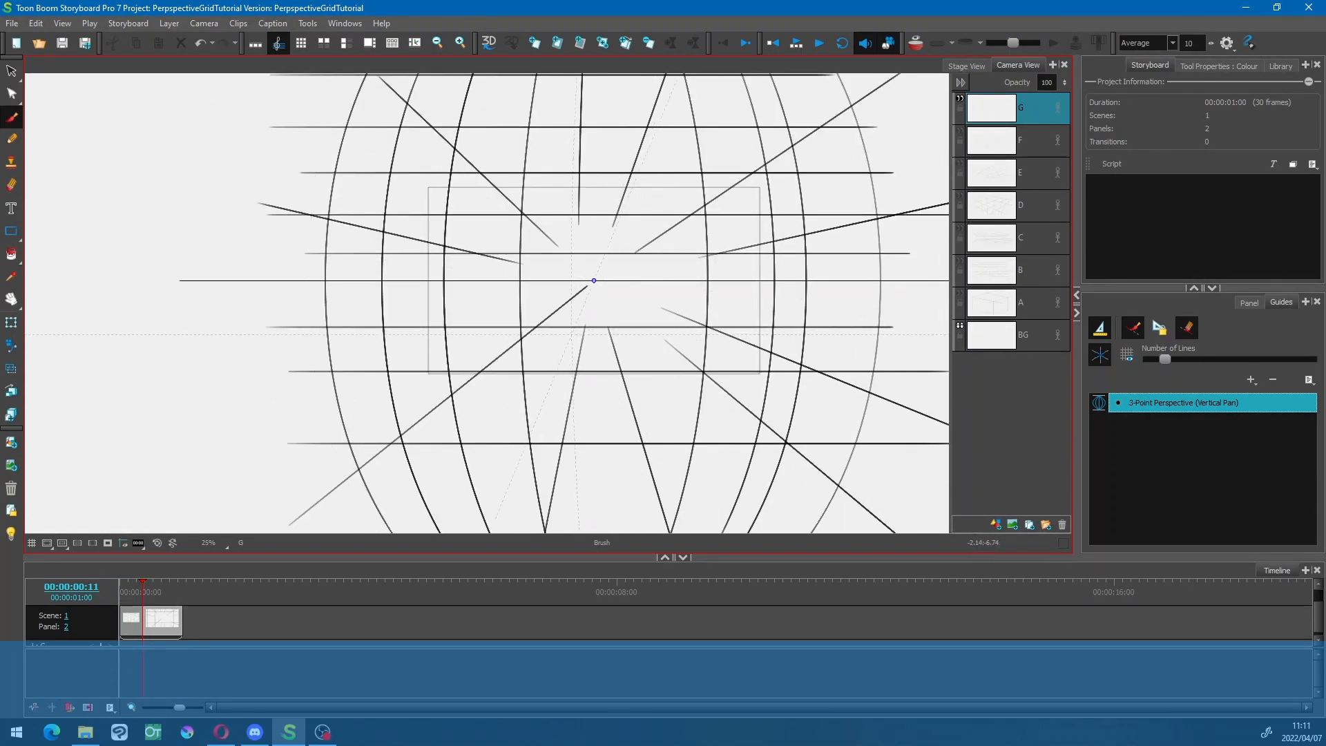
- Add a new layer above the vertical pan drawing
key("space")
mouse_move(812, 375)
left_mouse_down()
mouse_move(705, 389)
mouse_move(656, 374)
left_mouse_up()
key("1")
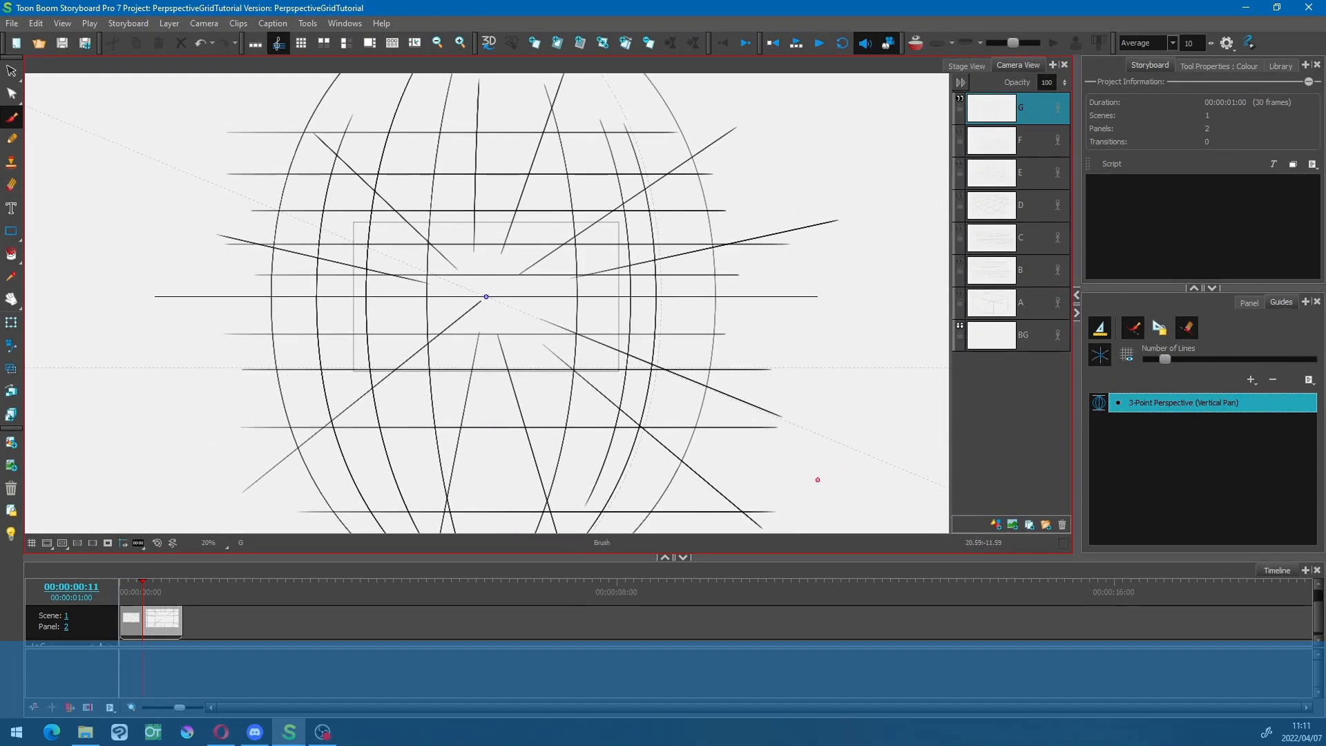
key("ctrl+l")
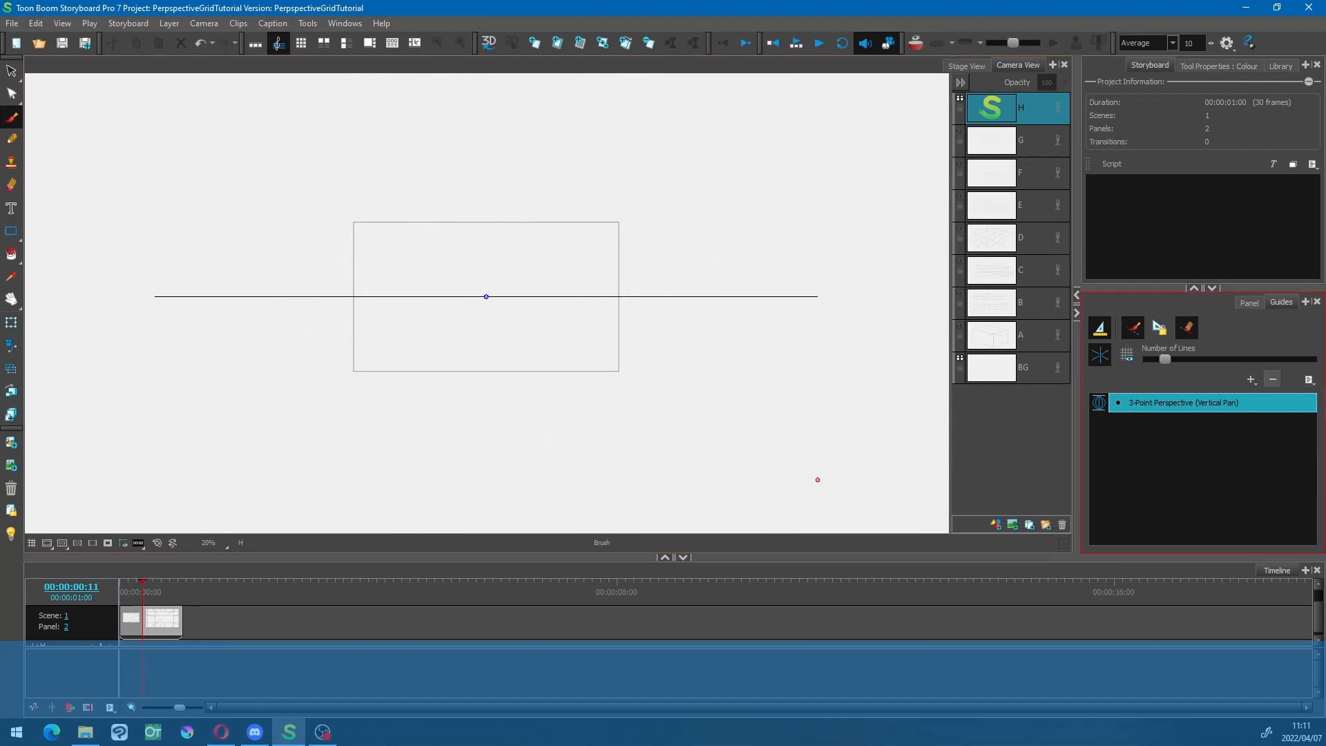
left_click(1273, 379)
left_click(1251, 379)
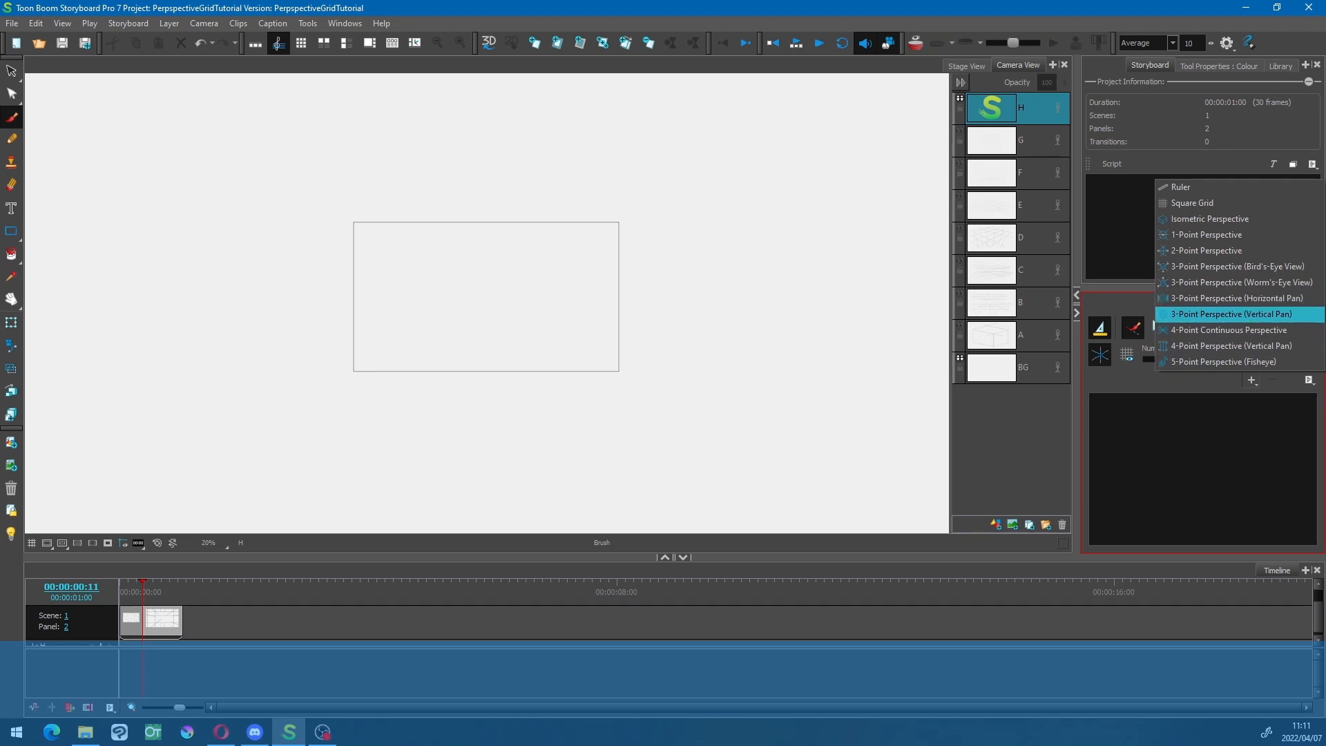
left_click(1231, 313)
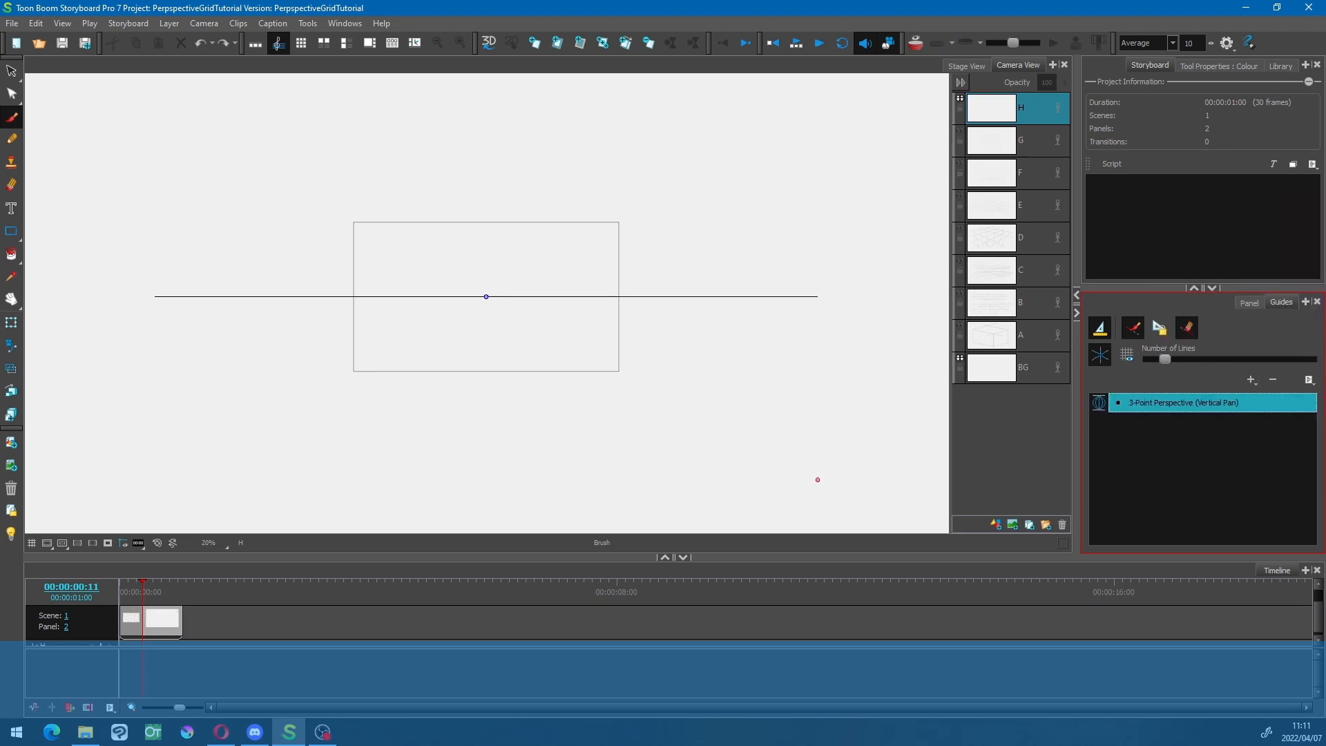
- Replace the vertical pan guide with a 4-Point Continuous Perspective guide
left_click(1273, 380)
left_click(1251, 380)
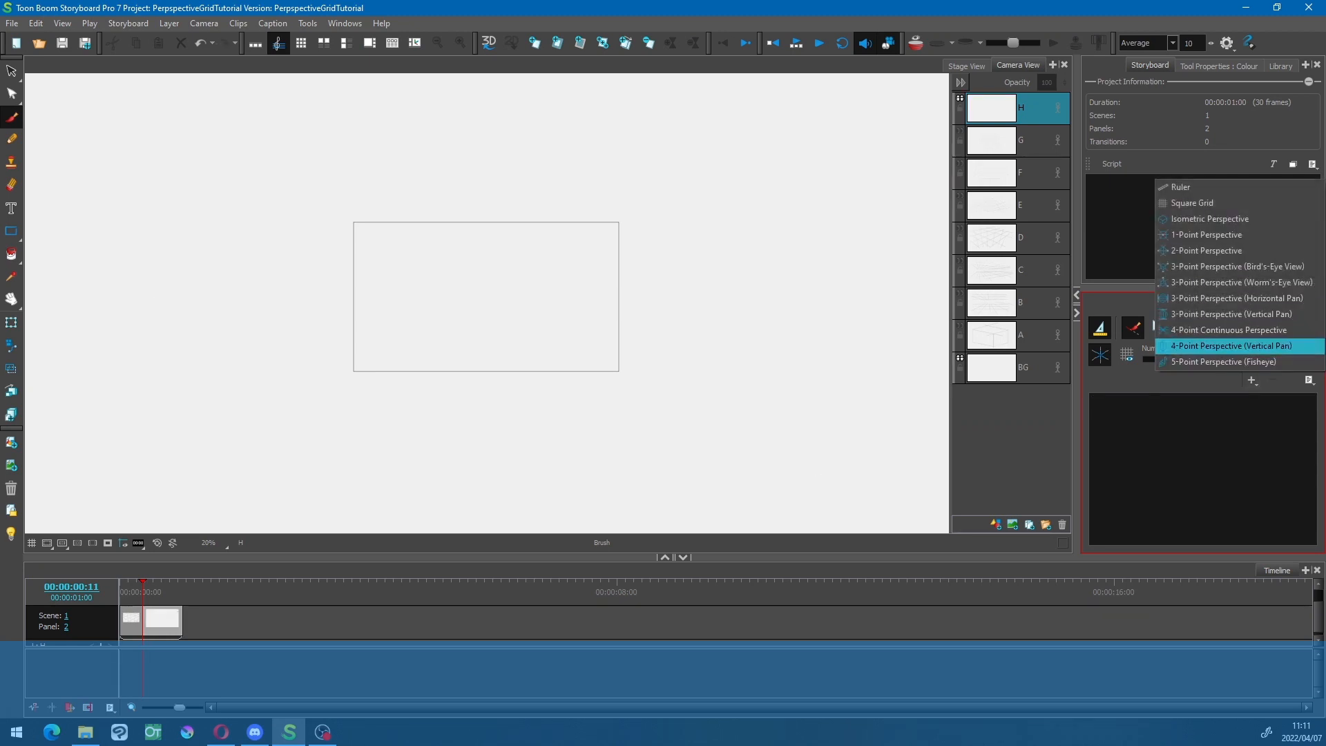
left_click(1229, 330)
- Draw a curved Brush line from the central vanishing point towards the lower left of the frame, undoing the test strokes
scroll(486, 303, "down", 8)
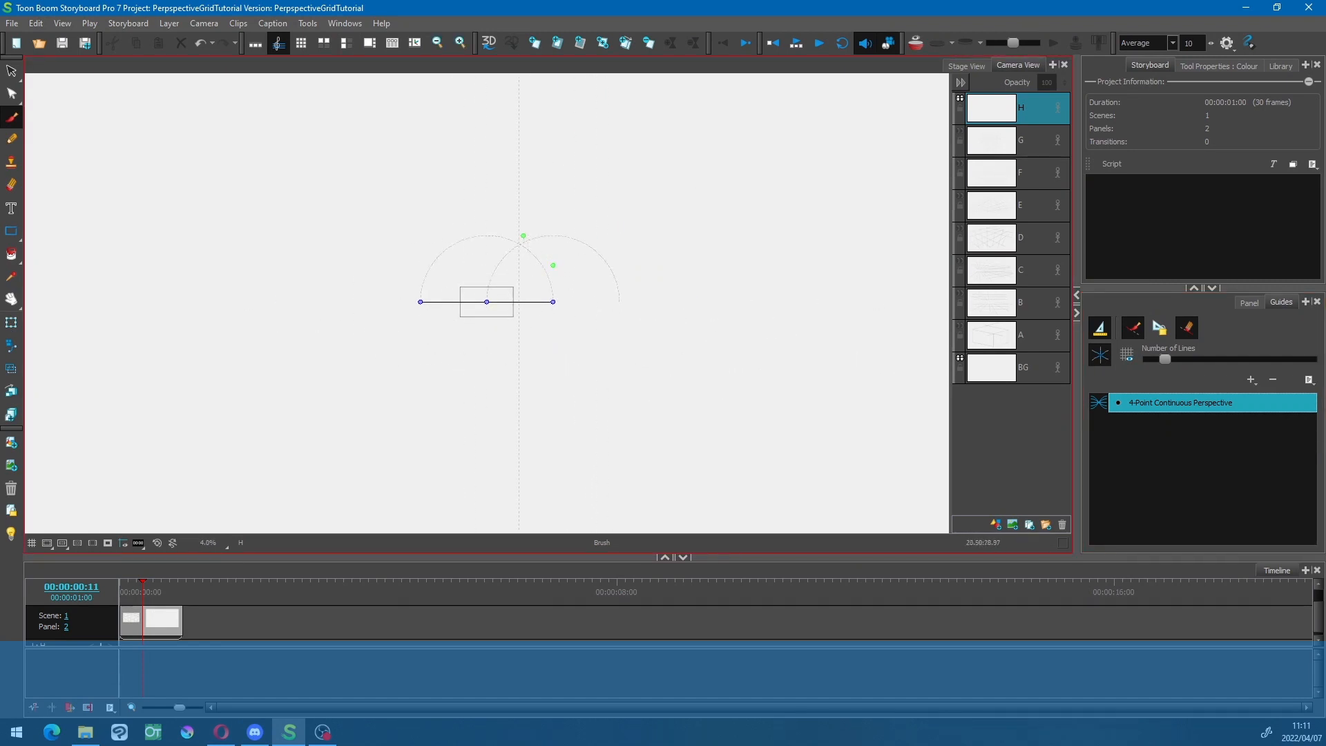
left_click_drag(576, 315, 588, 338)
key("2")
key("2")
key("2")
key("2")
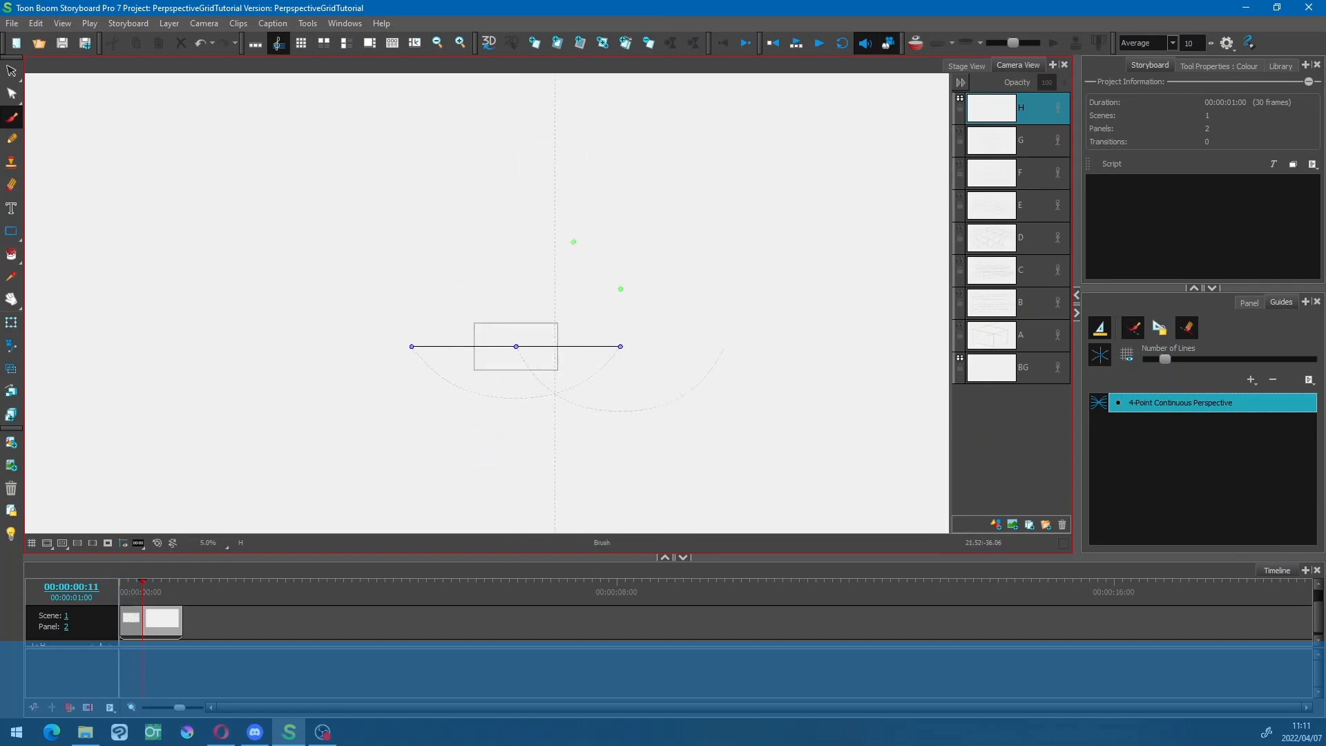
left_click_drag(685, 256, 660, 276)
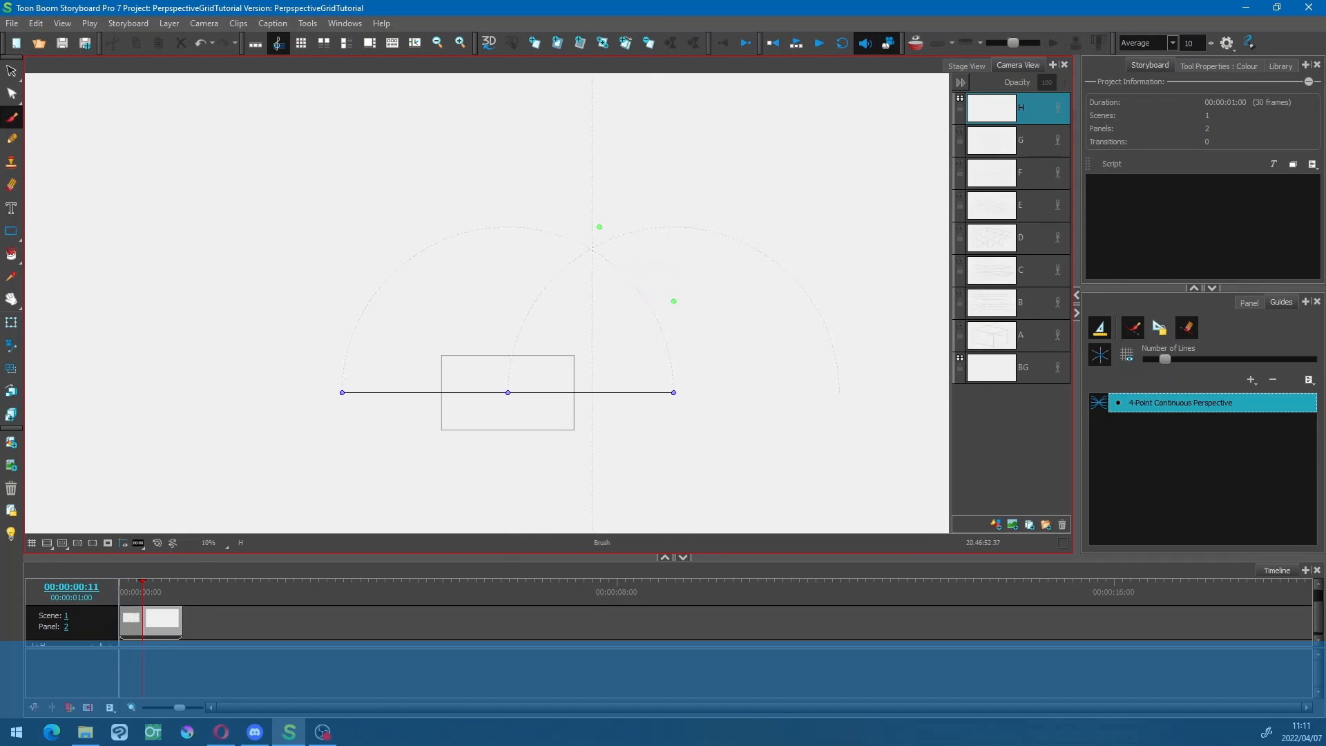
key("ctrl+z")
key("ctrl+z")
left_click_drag(463, 492, 447, 507)
mouse_move(505, 413)
left_mouse_down()
mouse_move(532, 362)
mouse_move(425, 476)
left_mouse_up()
key("ctrl+z")
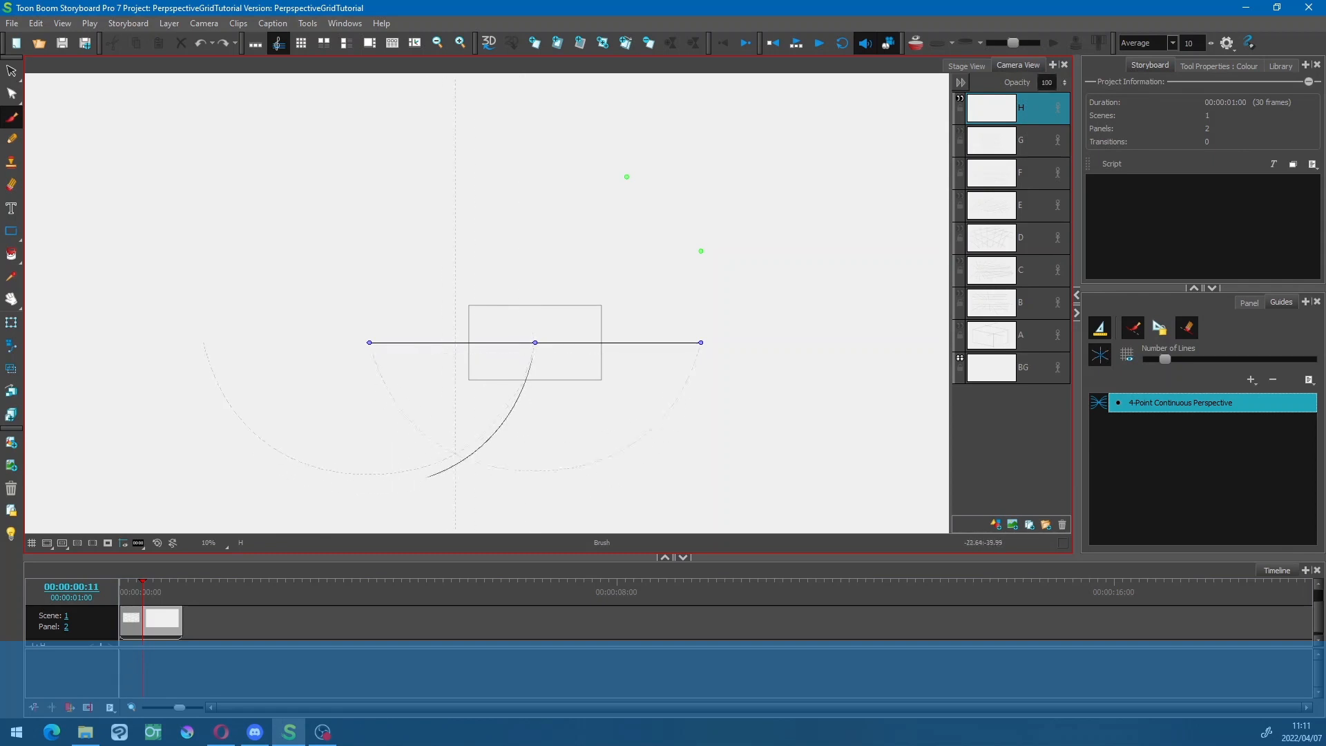
- Draw eleven more curved Brush lines fanning out from the central vanishing point on both sides, above and below the horizon
left_click_drag(530, 354, 342, 445)
left_click_drag(537, 354, 667, 472)
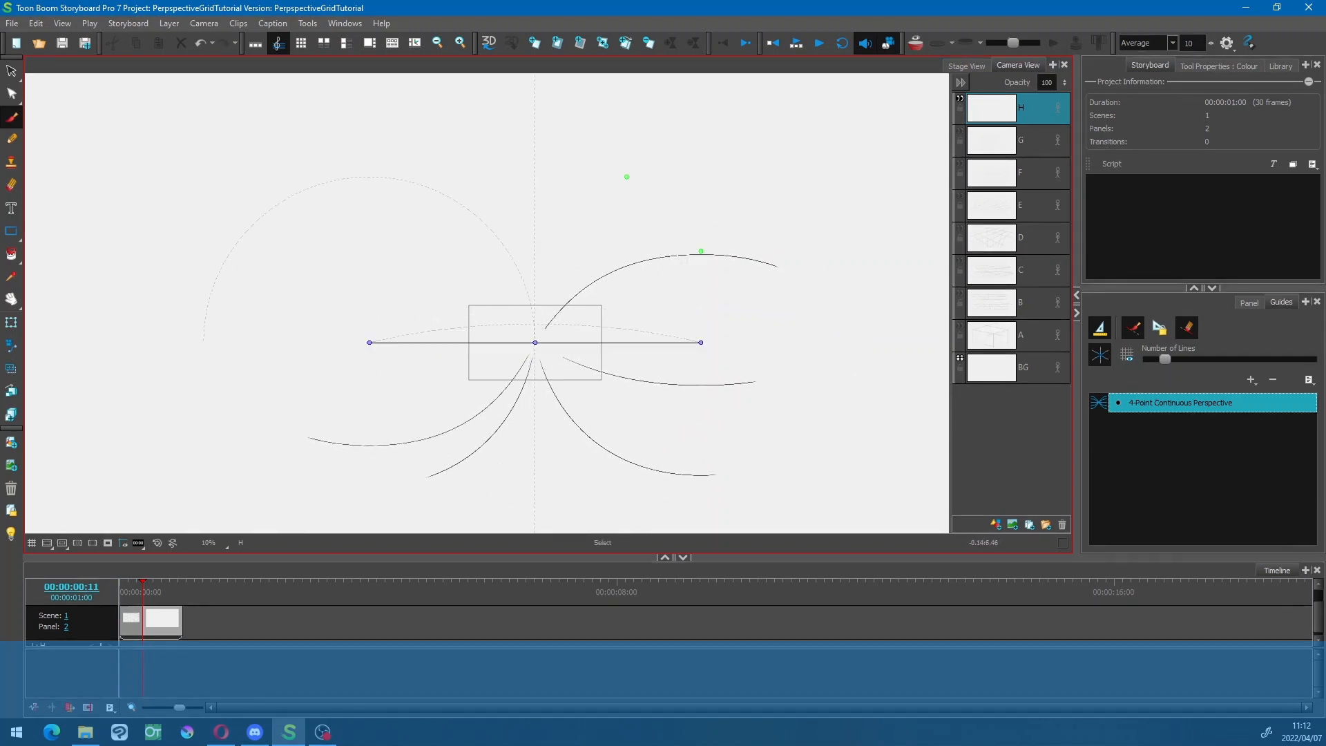
left_click_drag(517, 327, 338, 308)
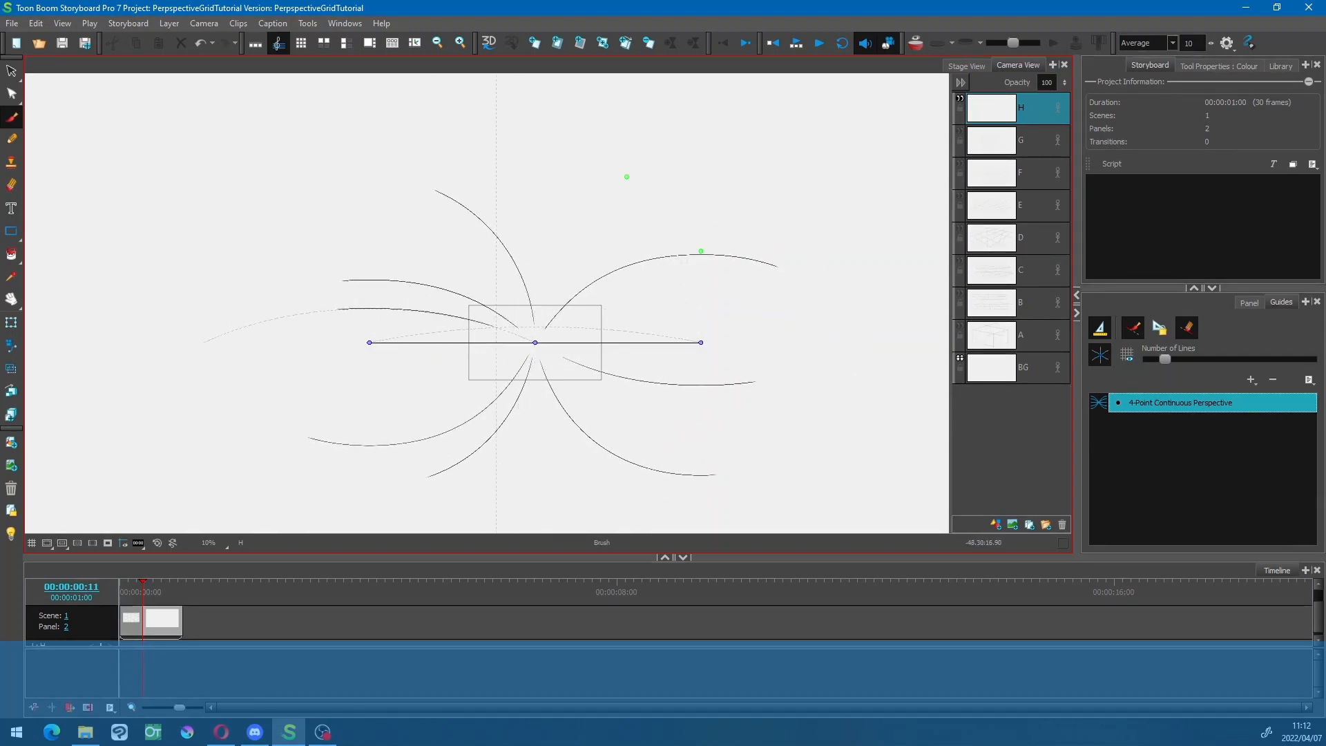
left_click_drag(499, 359, 326, 384)
left_click_drag(551, 361, 787, 408)
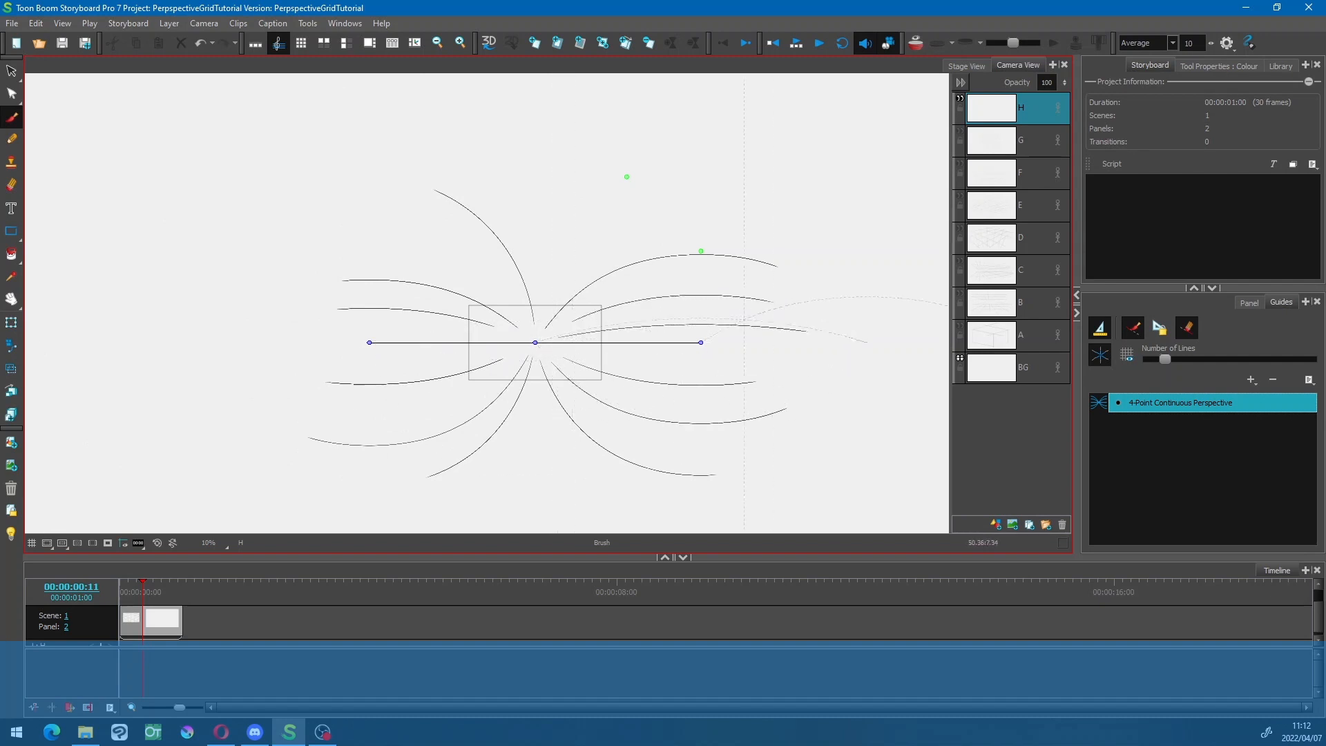
- Draw four curved Brush lines bowing below the horizon between the left and right vanishing points
scroll(522, 358, "up", 4)
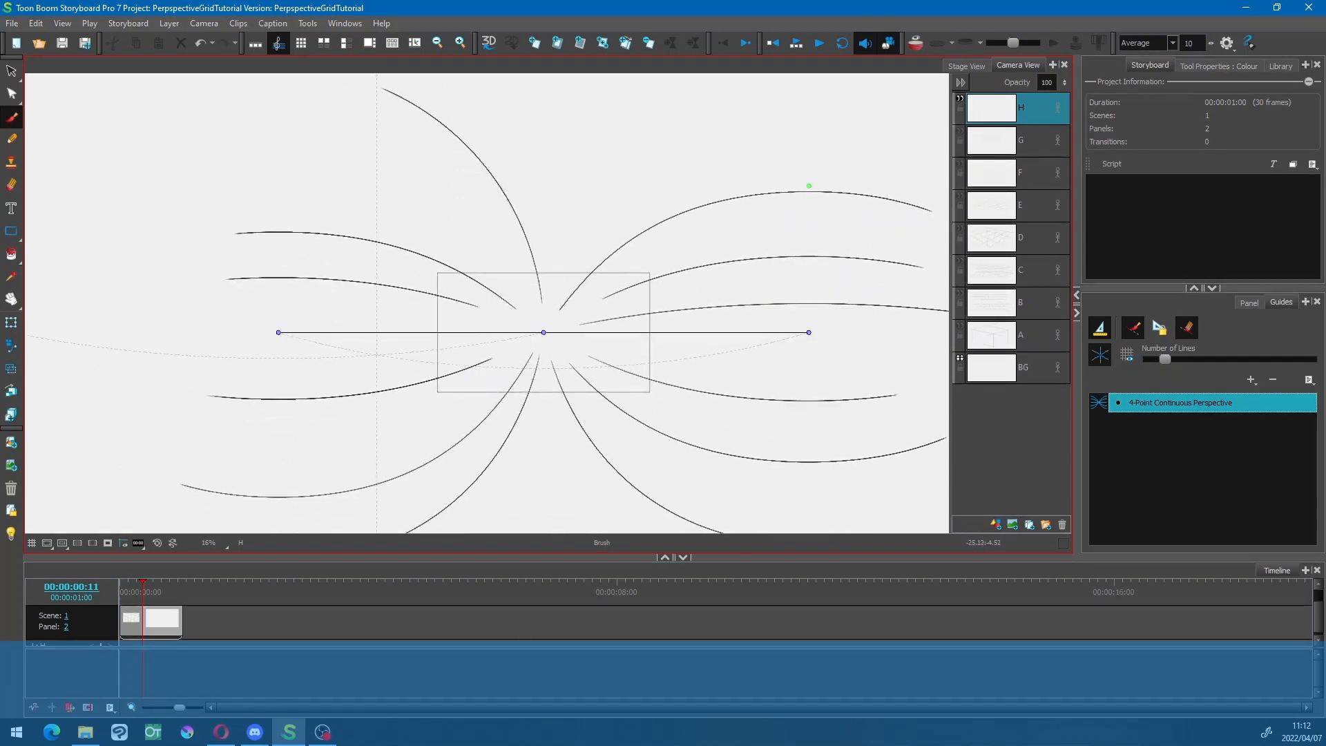
mouse_move(373, 379)
left_mouse_down()
mouse_move(462, 400)
mouse_move(808, 332)
left_mouse_up()
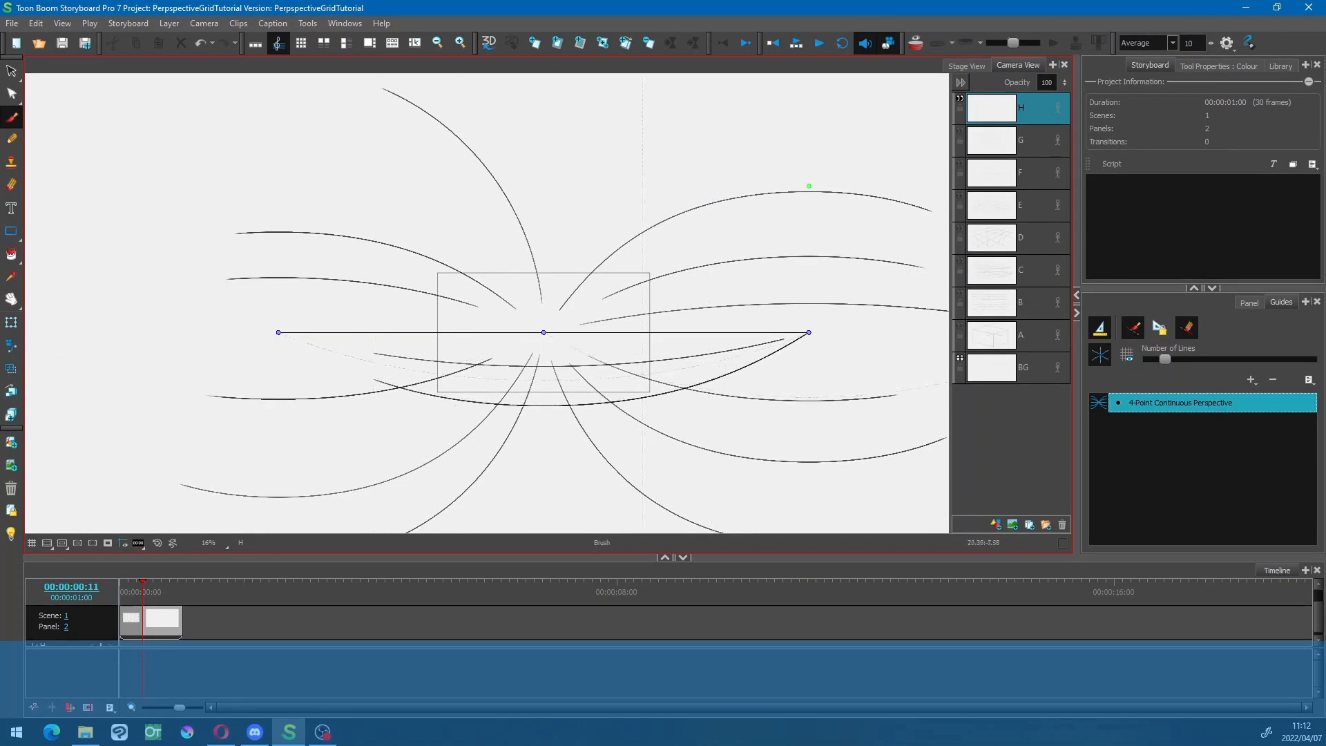
mouse_move(305, 387)
left_mouse_down()
mouse_move(393, 479)
mouse_move(770, 406)
mouse_move(791, 373)
left_mouse_up()
mouse_move(355, 390)
left_mouse_down()
mouse_move(612, 431)
mouse_move(767, 369)
left_mouse_up()
- Draw five curved Brush lines arching above the horizon between the left and right vanishing points
left_click_drag(334, 319, 808, 332)
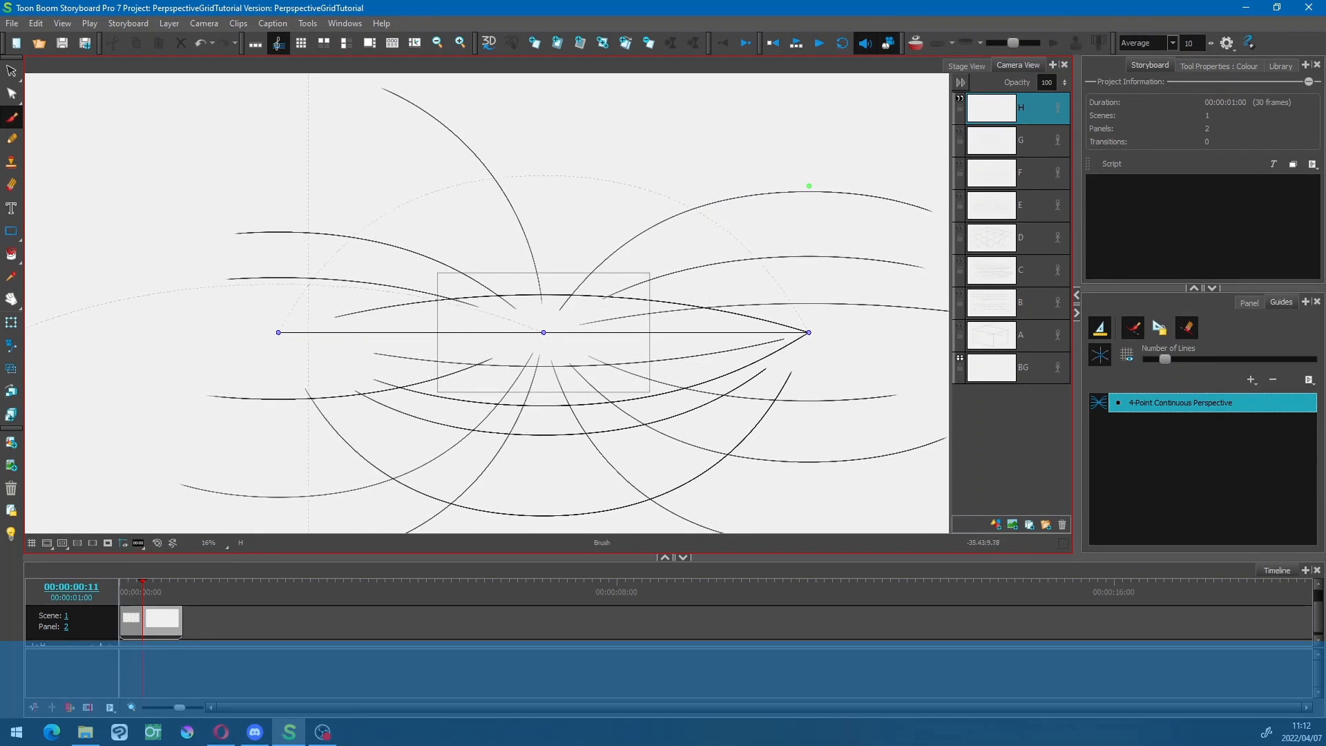
mouse_move(306, 293)
left_mouse_down()
mouse_move(660, 200)
mouse_move(769, 278)
mouse_move(437, 249)
mouse_move(657, 243)
left_mouse_up()
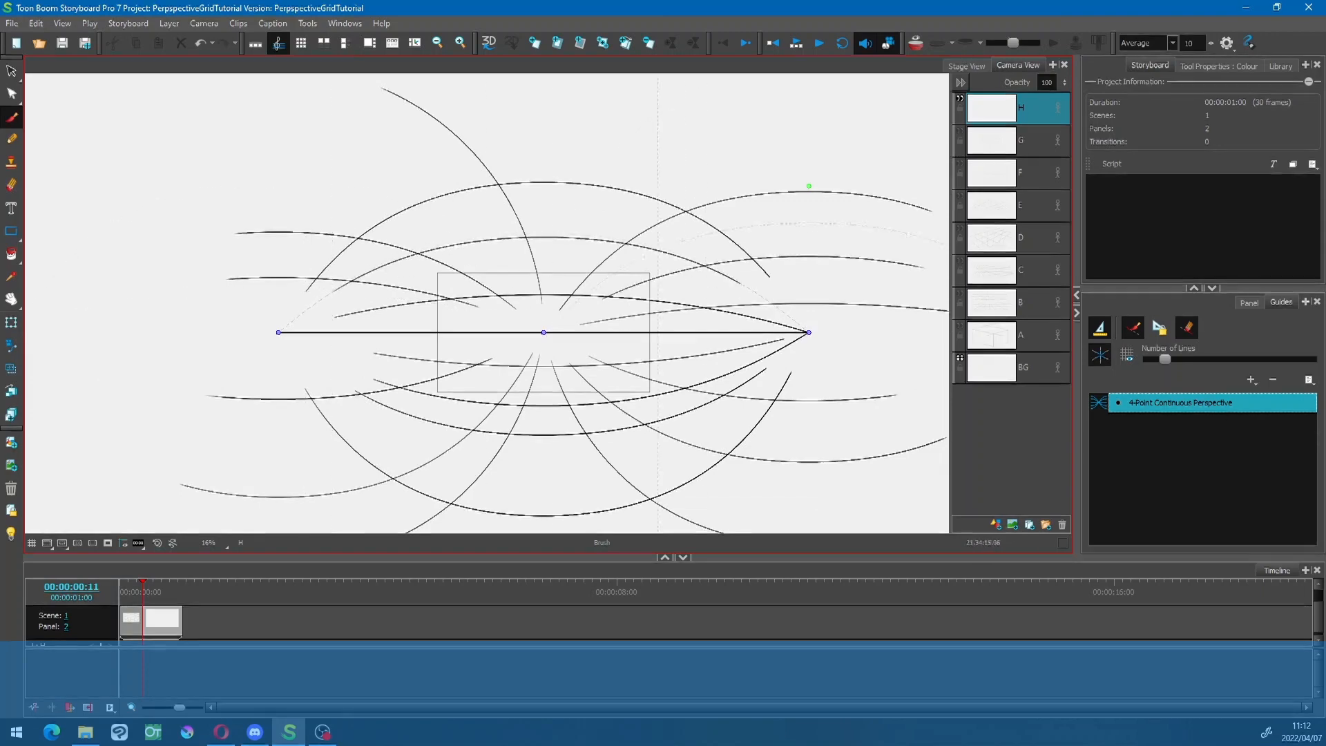
mouse_move(344, 271)
left_mouse_down()
mouse_move(417, 233)
mouse_move(671, 234)
left_mouse_up()
mouse_move(366, 298)
left_mouse_down()
mouse_move(520, 273)
mouse_move(739, 304)
left_mouse_up()
- Draw nine straight vertical Brush lines spaced across the horizon between the left and right vanishing points
left_click_drag(566, 128, 566, 505)
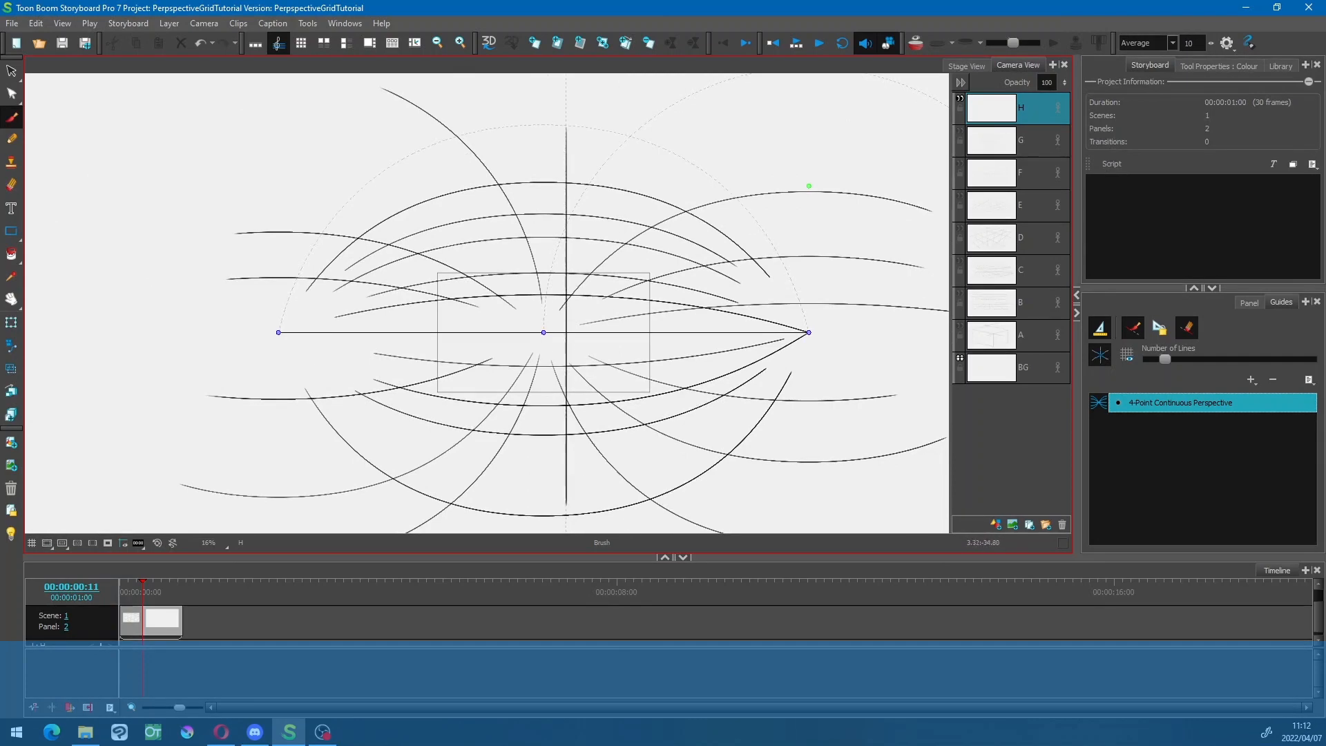
left_click_drag(430, 163, 429, 533)
left_click_drag(347, 273, 347, 522)
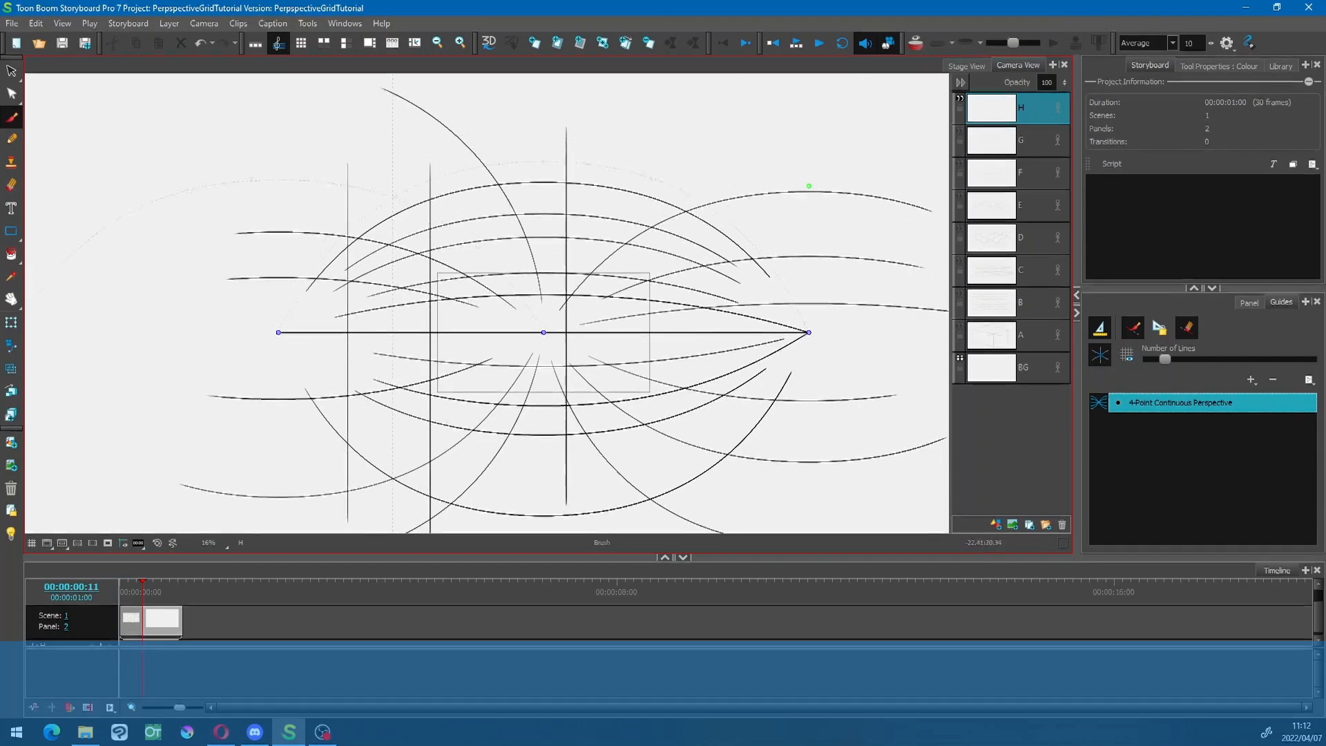
left_click_drag(390, 180, 390, 533)
left_click_drag(495, 150, 495, 533)
left_click_drag(539, 167, 539, 533)
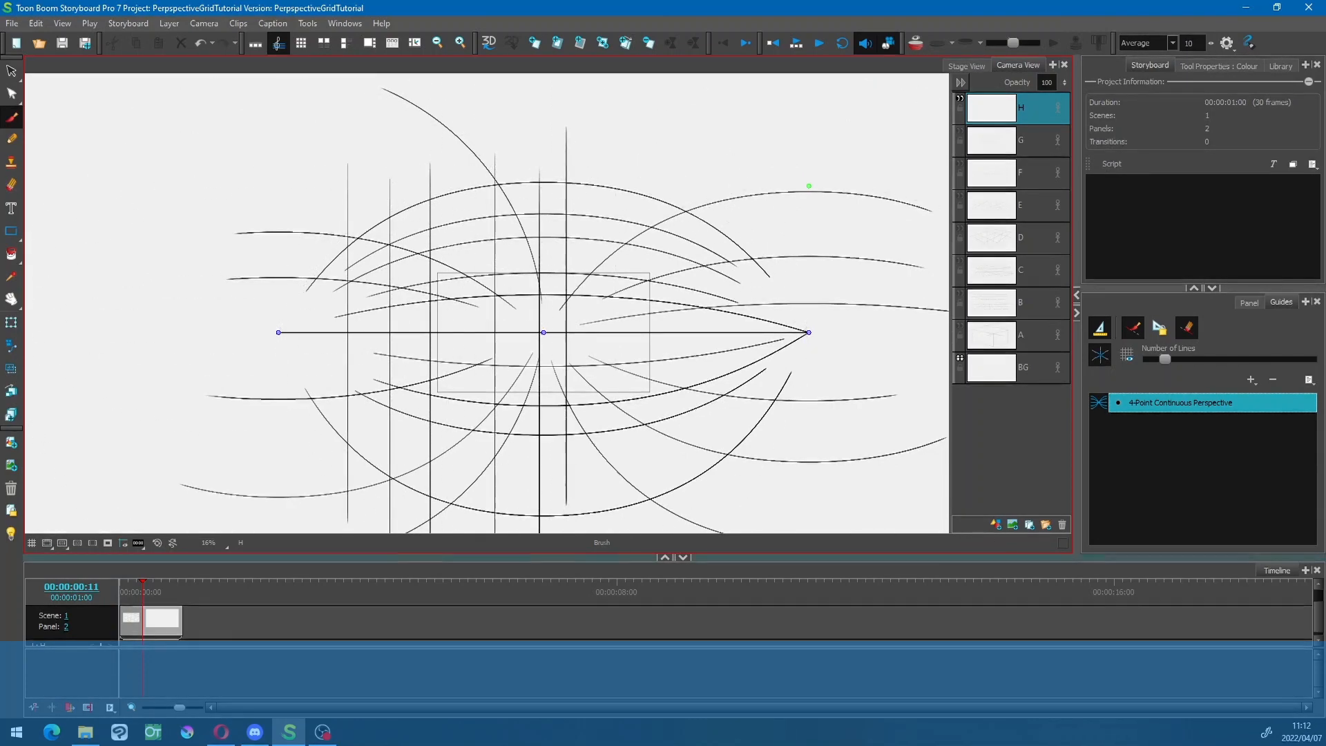
left_click_drag(616, 170, 616, 533)
left_click_drag(672, 211, 672, 520)
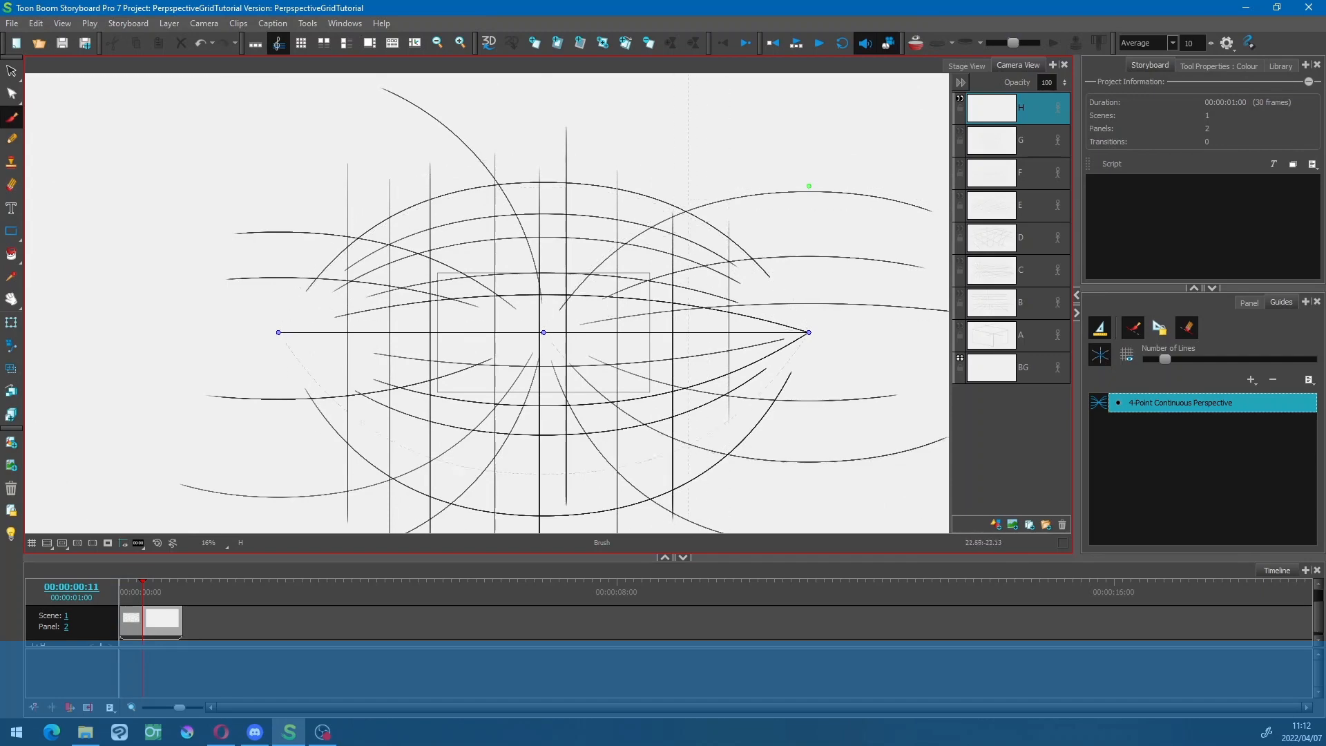
key("2")
key("2")
left_click_drag(744, 448, 654, 430)
key("1")
mouse_move(716, 387)
left_mouse_down()
mouse_move(702, 369)
mouse_move(652, 369)
left_mouse_up()
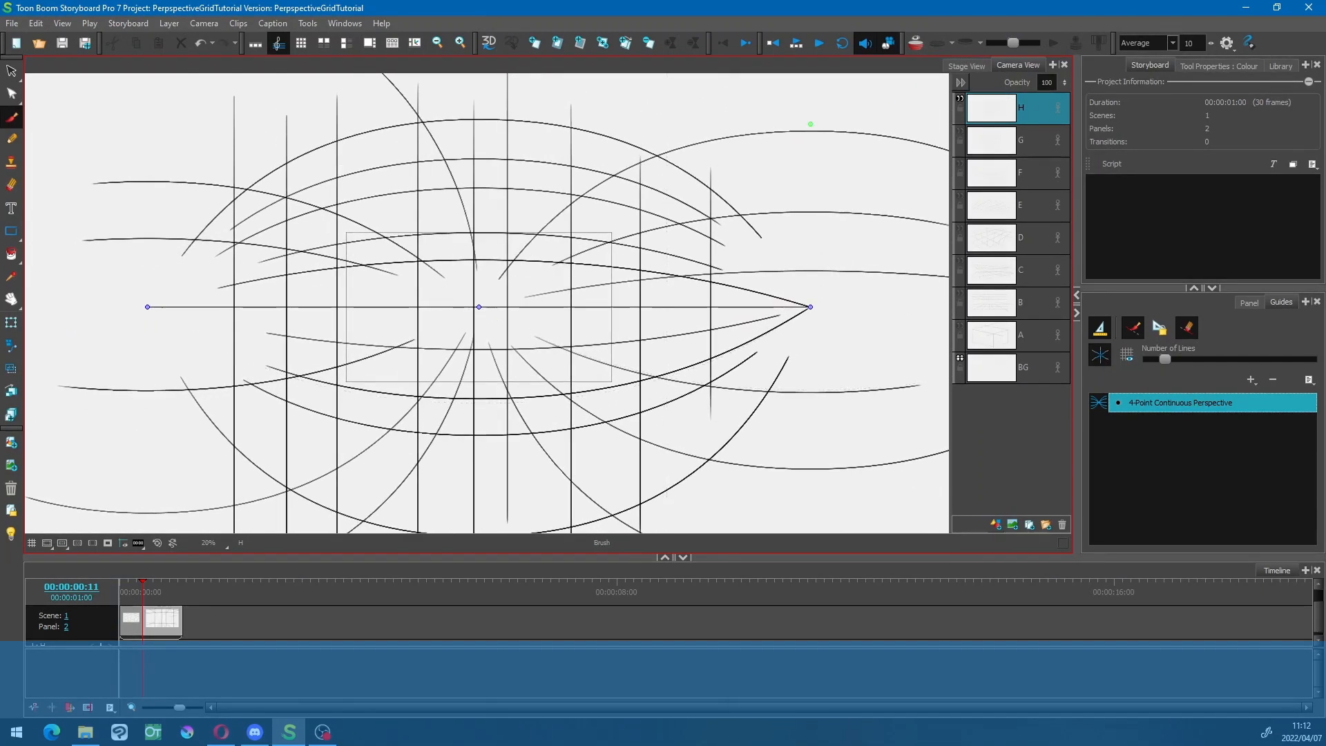
- Add a new layer above the 4-point continuous drawing and hide layer H
left_click(995, 525)
left_click(959, 131)
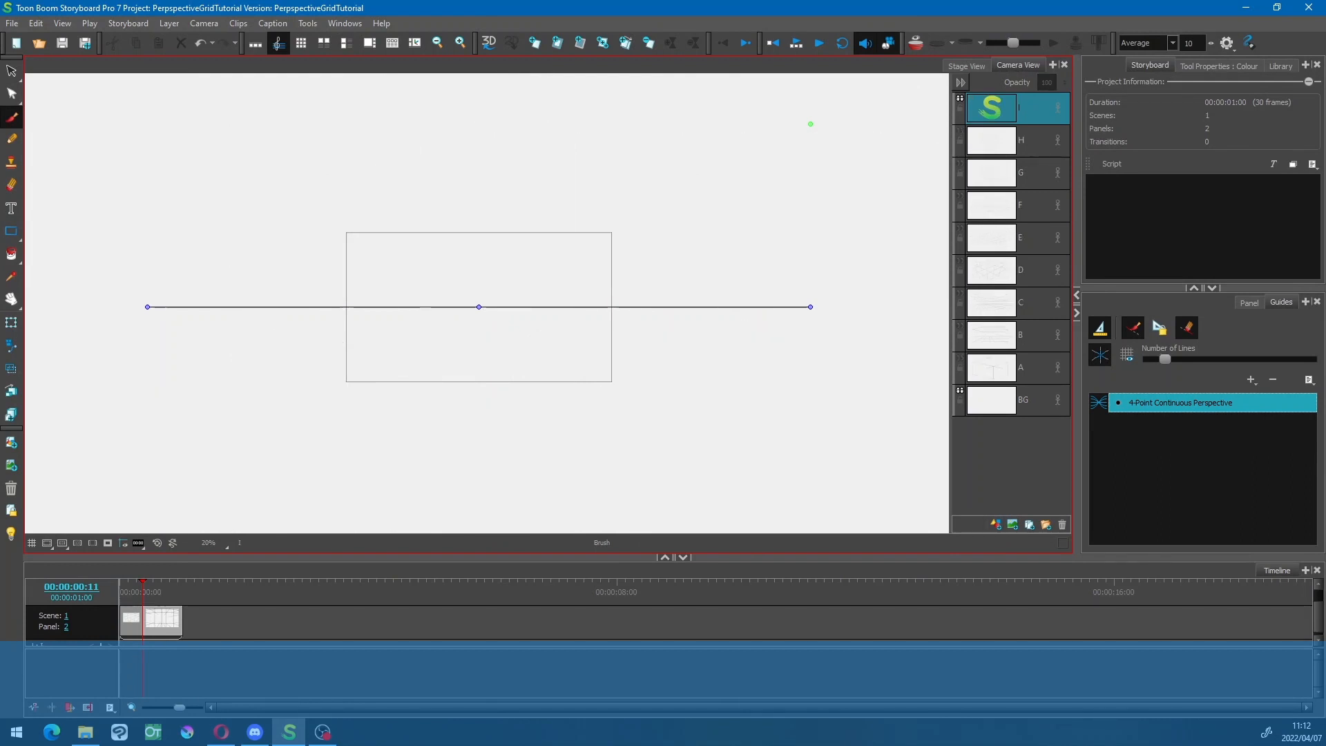
- Replace the 4-Point Continuous Perspective guide with a 4-Point Perspective (Vertical Pan) guide
left_click(1272, 380)
left_click(1251, 380)
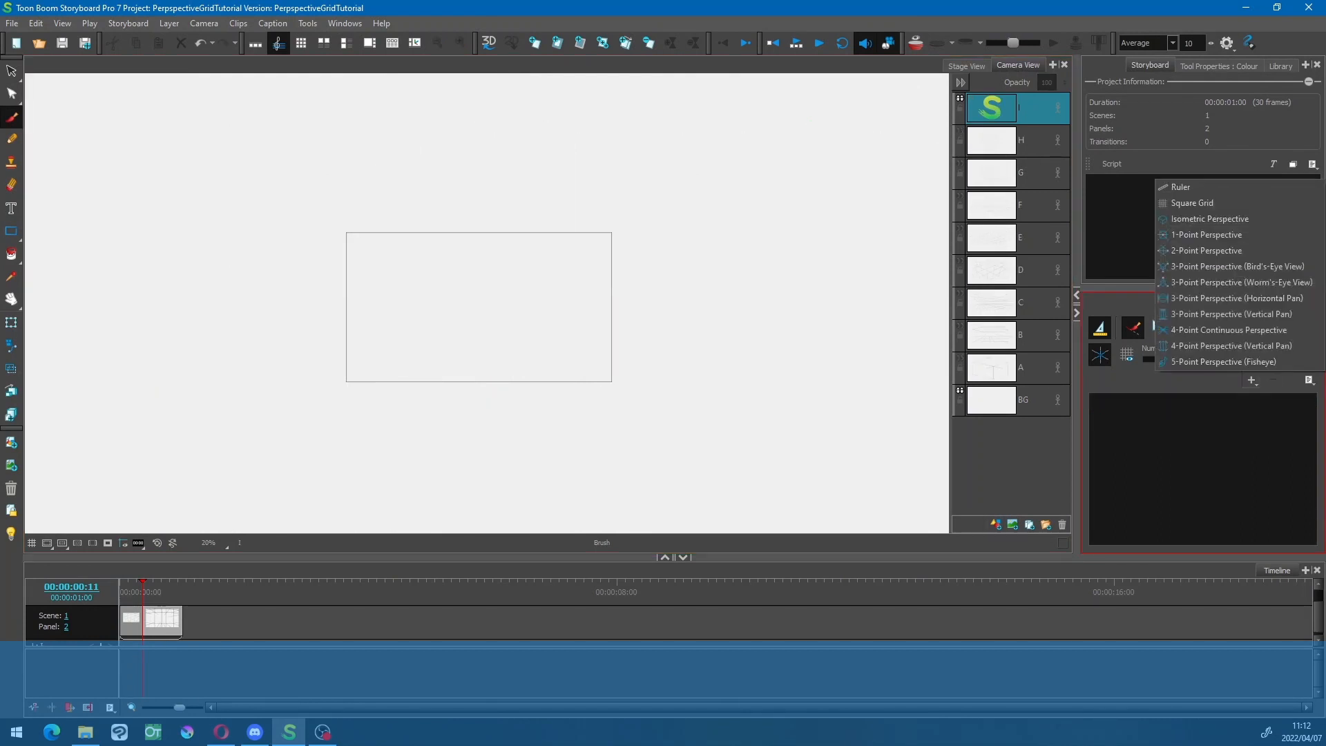
left_click(1230, 345)
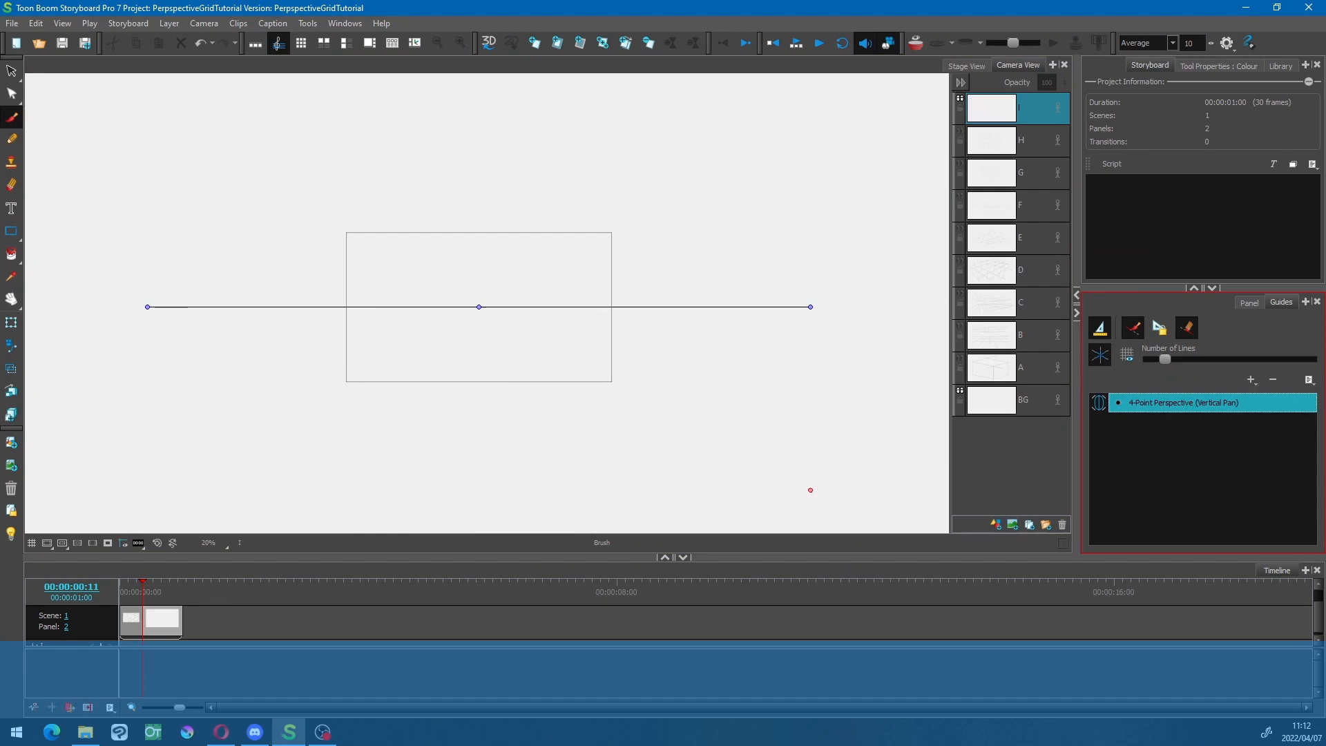
- Try repositioning the lower vanishing point of the 4-Point Perspective (Vertical Pan) guide and undo the move
key("1")
key("1")
key("1")
key("1")
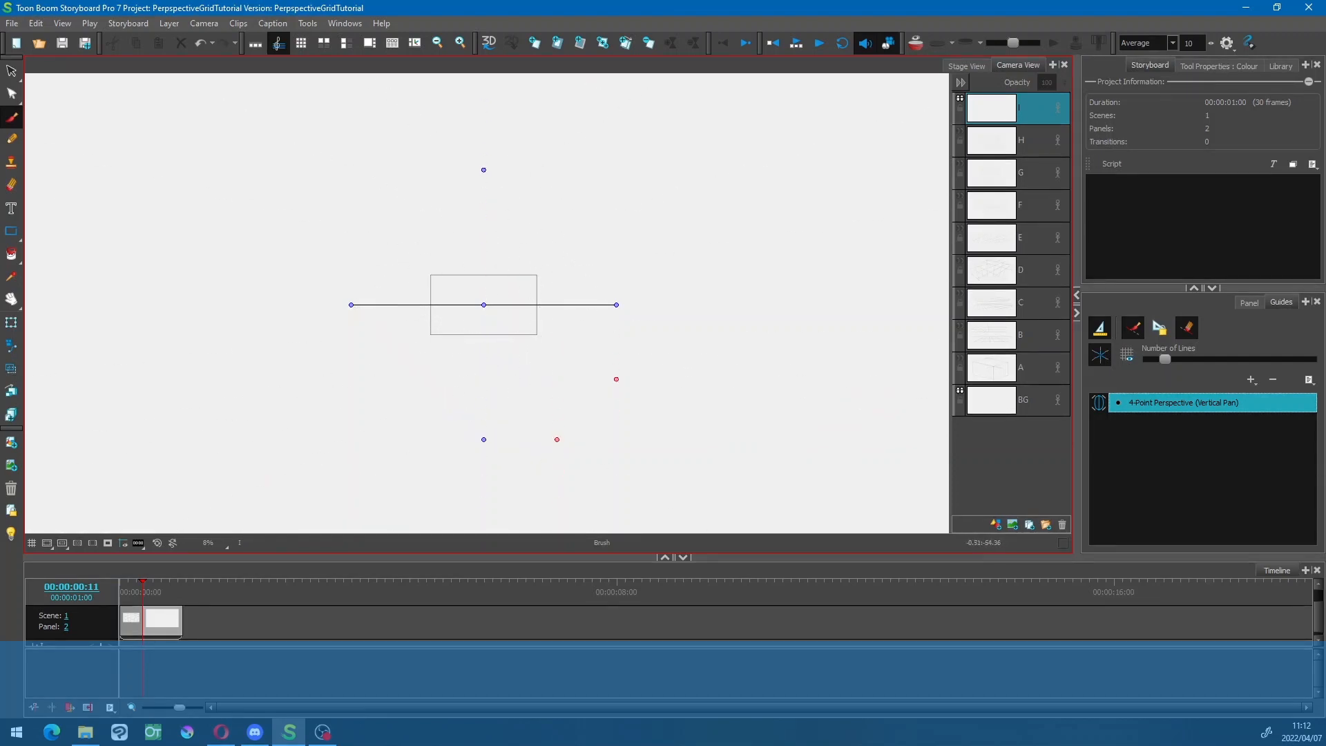
left_click_drag(484, 433, 484, 467)
key("ctrl+z")
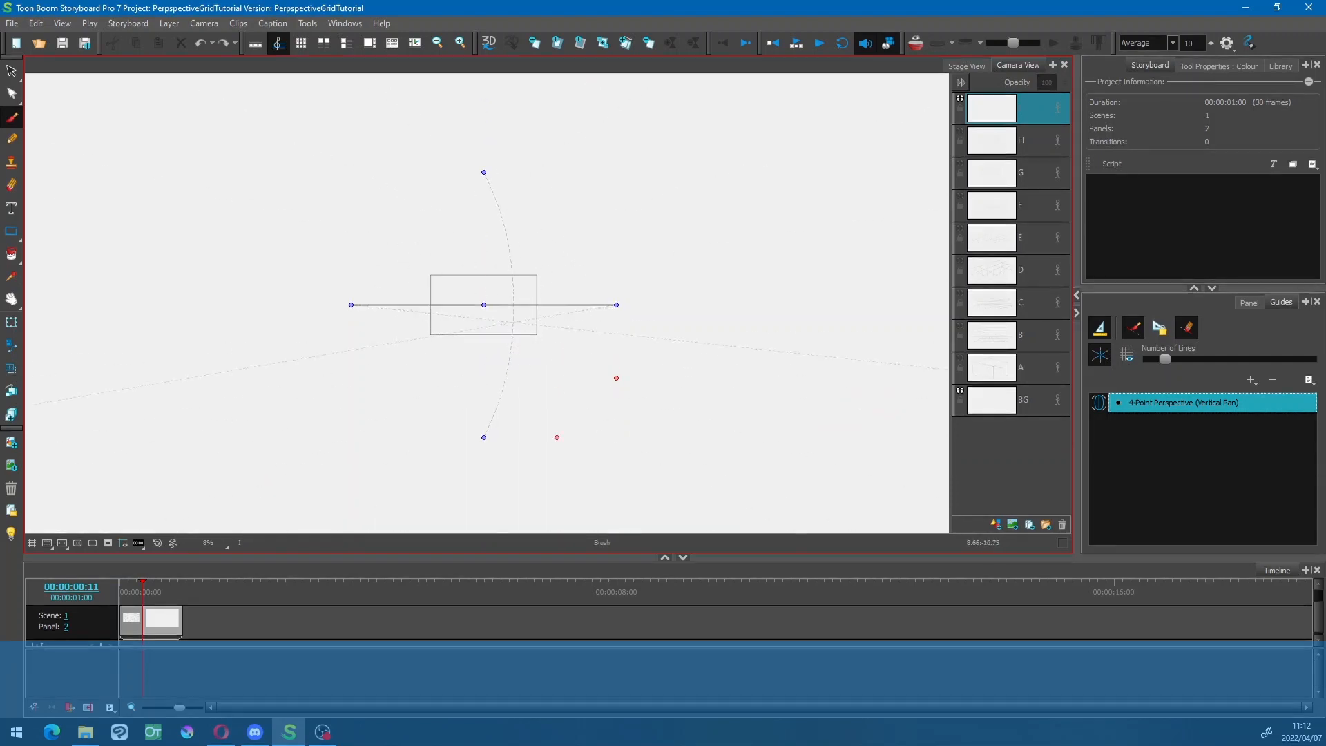
- Draw seven curved vertical Brush lines across the camera frame, bowing outwards on both sides of its centre
key("2")
key("2")
key("2")
key("2")
left_click_drag(470, 280, 467, 333)
key("2")
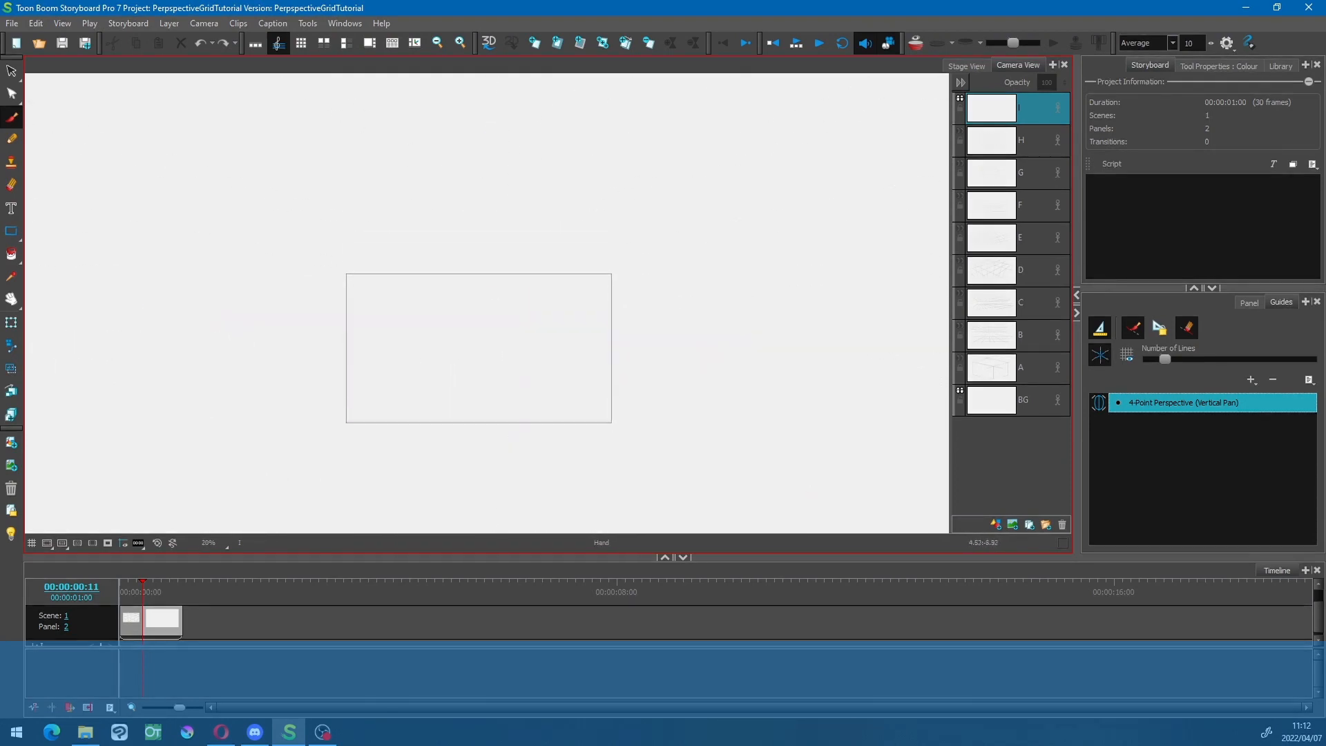
left_click_drag(442, 278, 445, 525)
left_click_drag(405, 262, 409, 513)
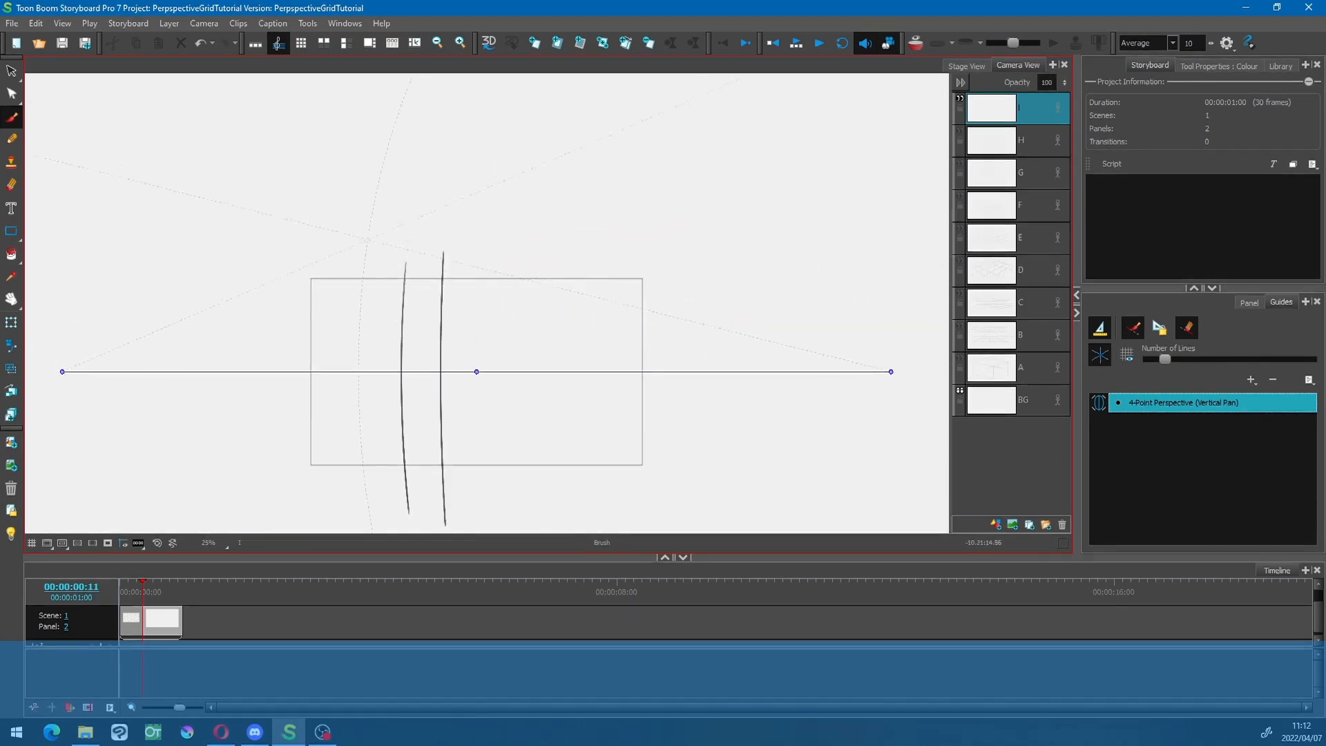
left_click_drag(363, 235, 365, 518)
left_click_drag(321, 245, 329, 530)
left_click_drag(504, 246, 505, 508)
left_click_drag(564, 253, 559, 525)
left_click_drag(615, 256, 608, 526)
left_click_drag(250, 488, 433, 453)
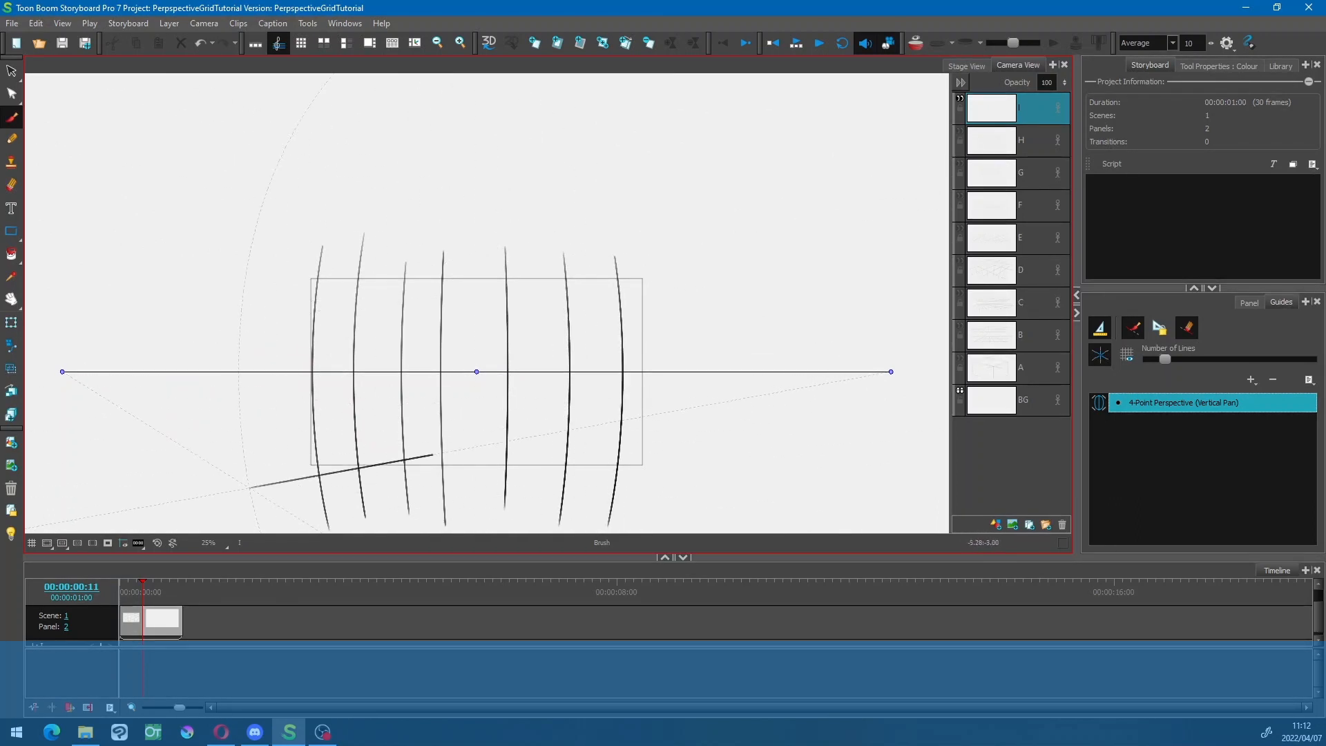
key("ctrl+z")
left_click_drag(227, 502, 532, 444)
key("ctrl+z")
- Draw five straight Brush lines below the horizon converging on the right vanishing point
left_click_drag(258, 505, 810, 388)
left_click_drag(364, 527, 801, 398)
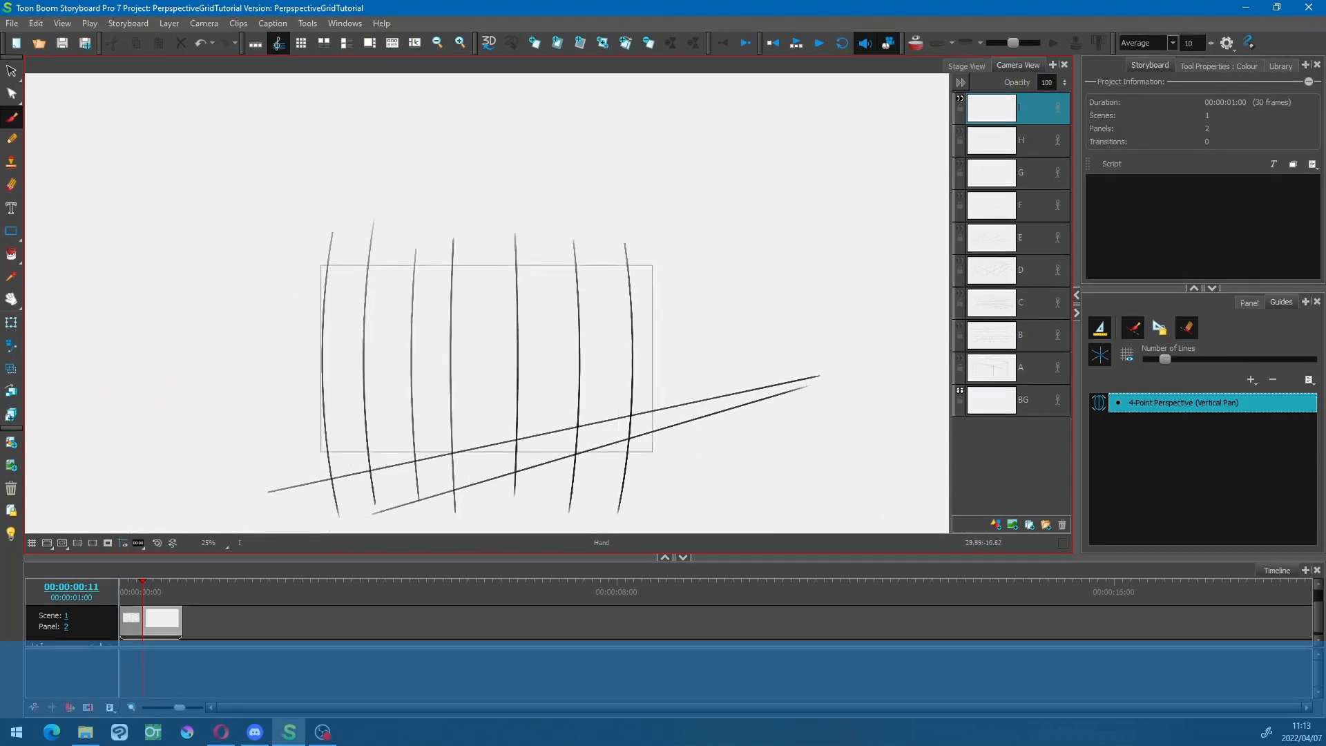
left_click_drag(484, 346, 545, 272)
left_click_drag(456, 488, 862, 334)
left_click_drag(326, 379, 773, 322)
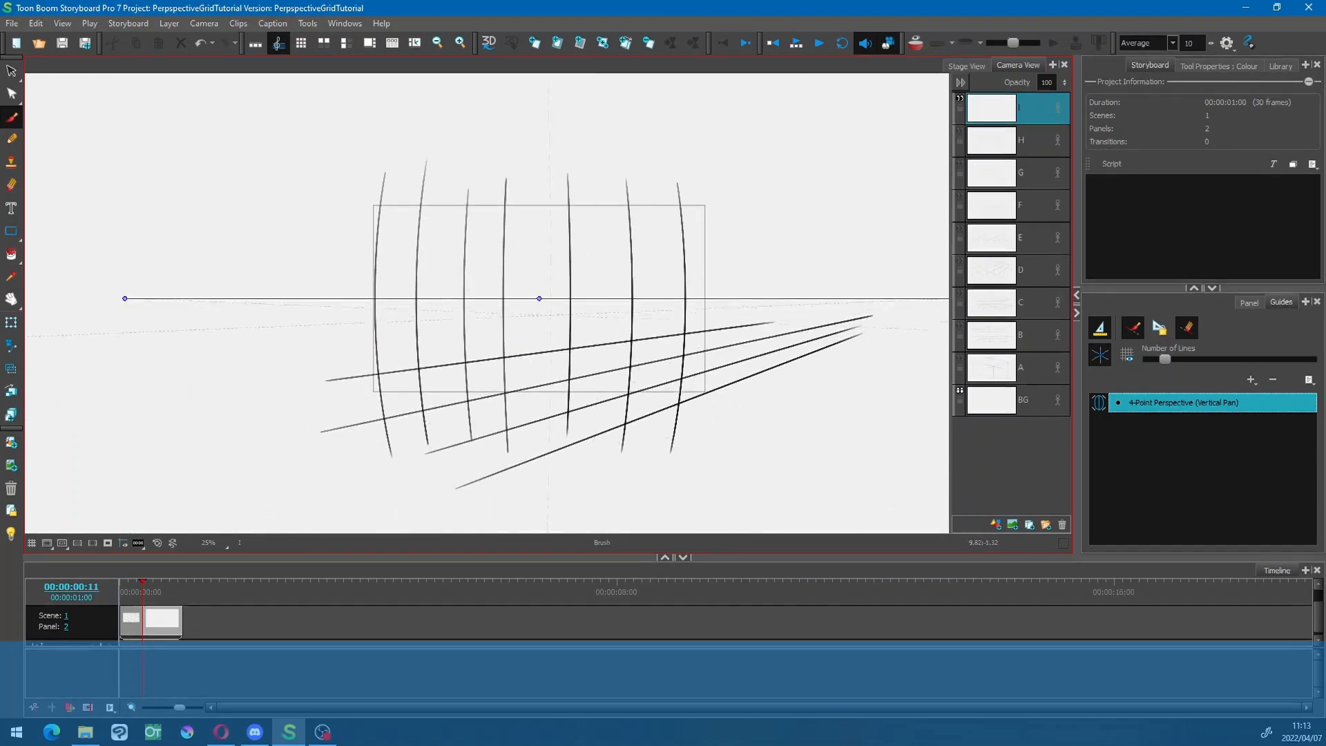
left_click_drag(319, 343, 721, 315)
- Draw four straight Brush lines below the horizon radiating from the left vanishing point
left_click_drag(192, 316, 740, 456)
left_click_drag(314, 320, 822, 378)
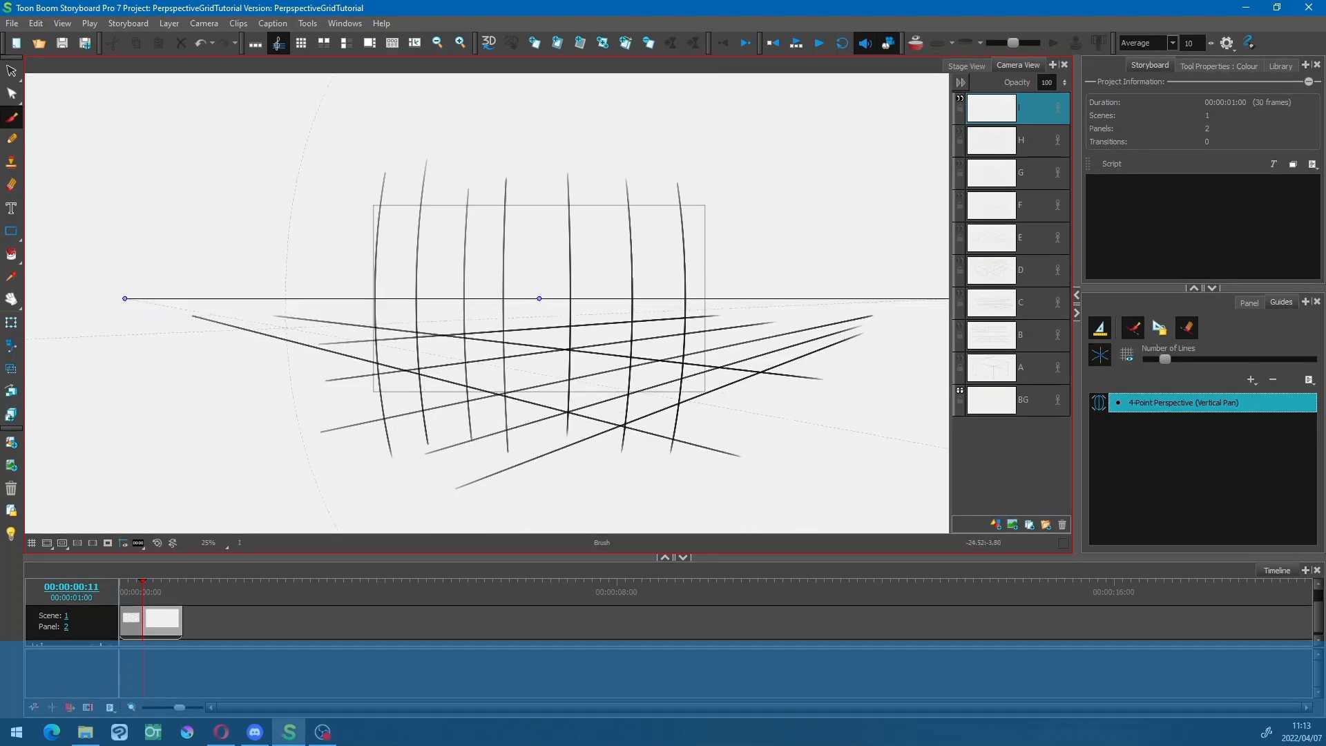
left_click_drag(285, 328, 835, 423)
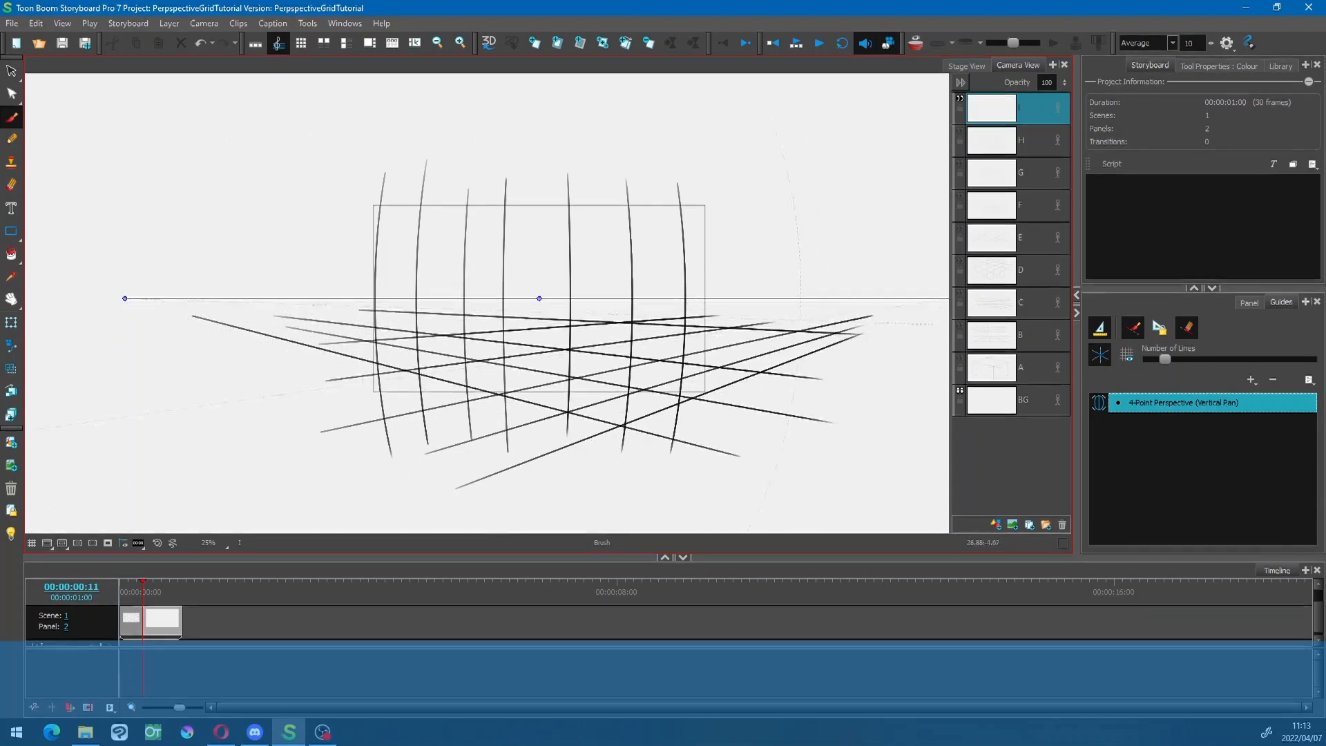
- Draw six straight Brush lines above the horizon, three converging on each of the left and right vanishing points
left_click_drag(229, 277, 703, 182)
left_click_drag(306, 281, 765, 239)
mouse_move(364, 287)
left_mouse_down()
mouse_move(820, 265)
mouse_move(274, 219)
left_mouse_up()
left_click_drag(402, 155, 866, 275)
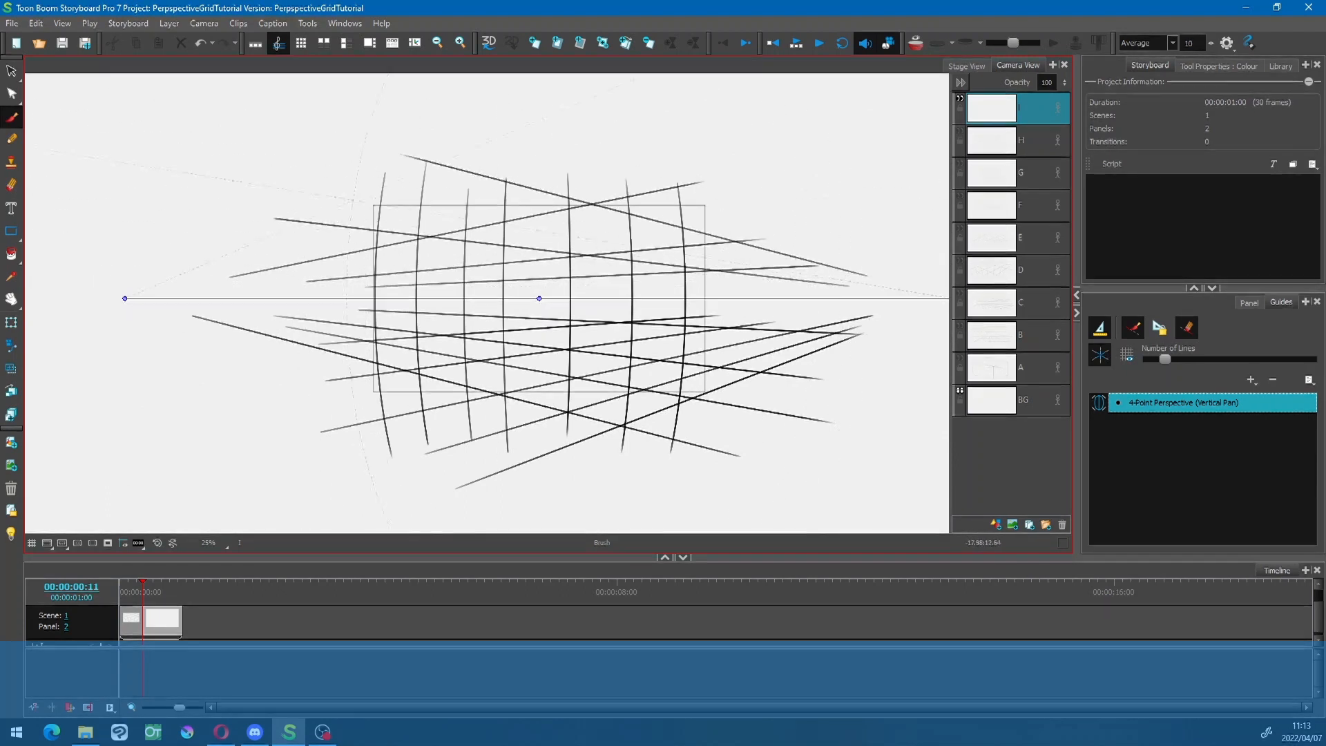
left_click_drag(684, 290, 192, 269)
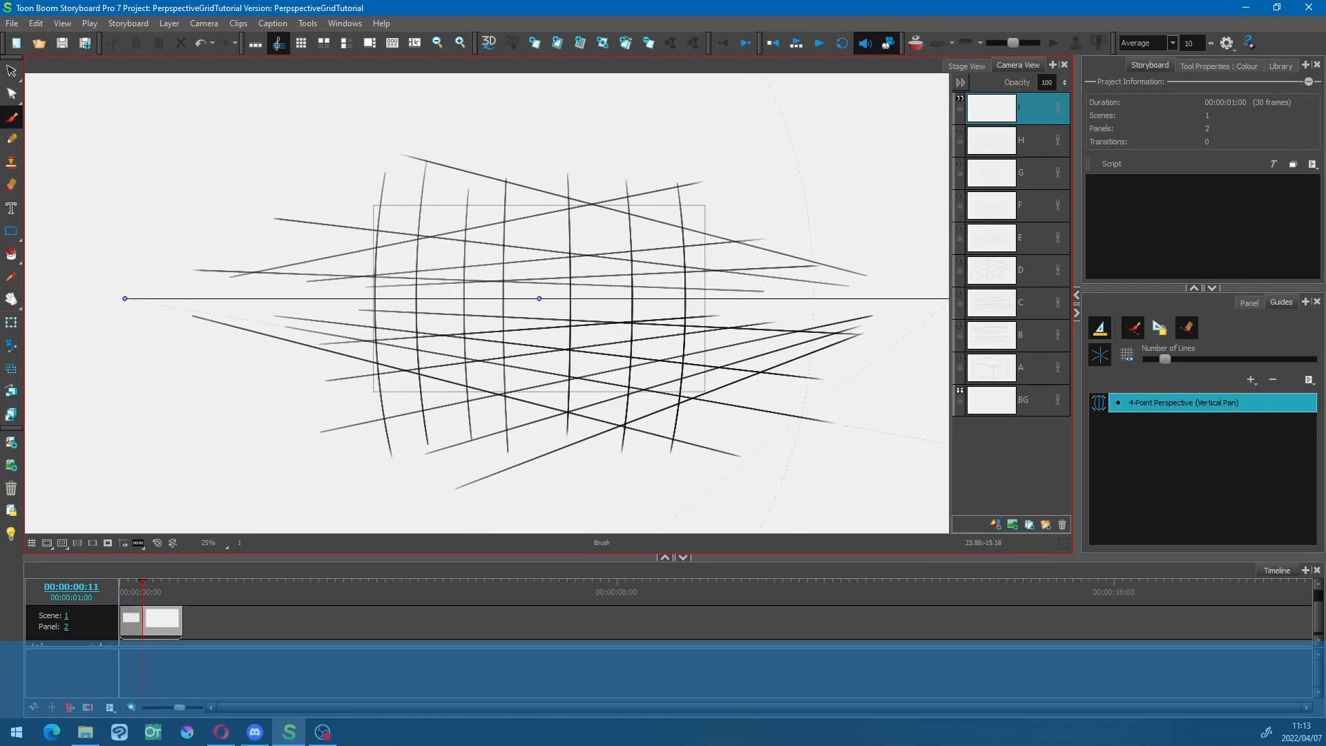
- Draw five long curved vertical Brush lines outside the camera frame, two on its left and three on its right, undoing the stray strokes
left_click_drag(787, 416, 730, 429)
key("1")
key("1")
key("1")
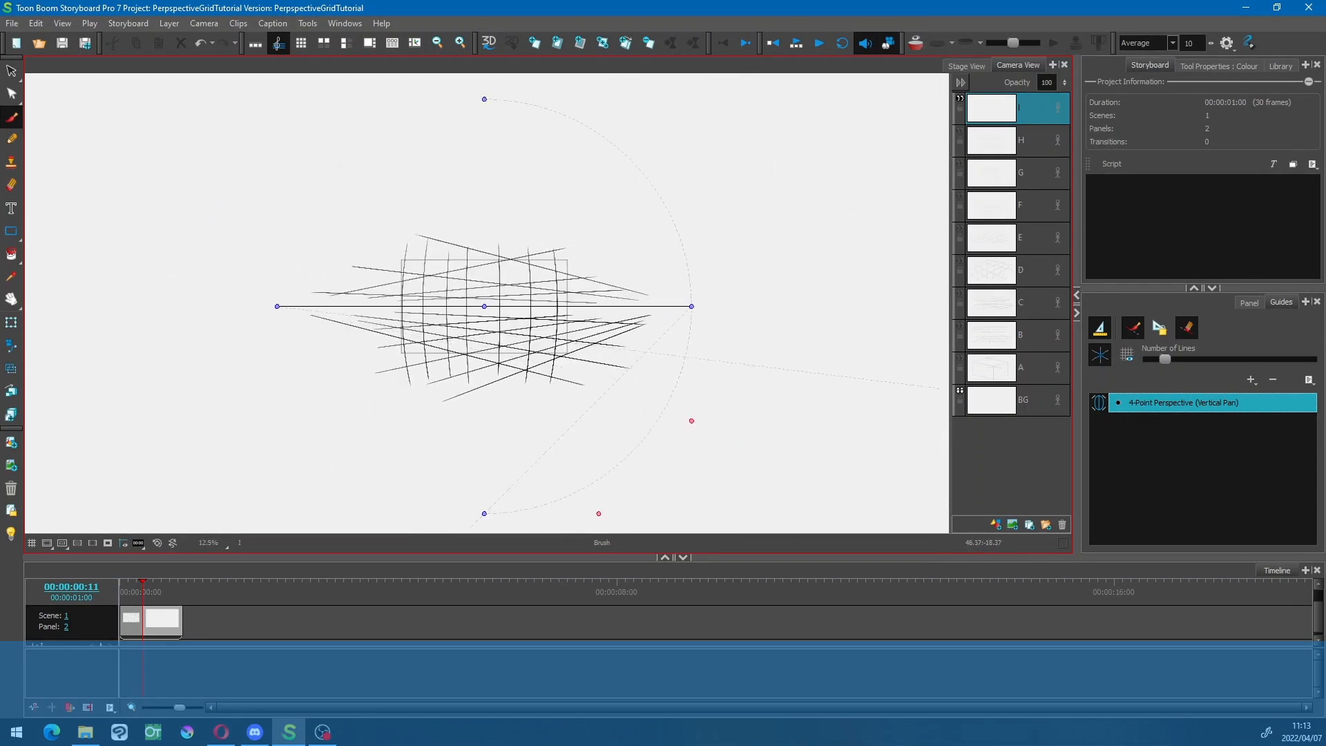
mouse_move(557, 149)
left_mouse_down()
mouse_move(591, 414)
mouse_move(574, 443)
left_mouse_up()
left_click_drag(479, 146, 297, 294)
key("ctrl+z")
key("ctrl+z")
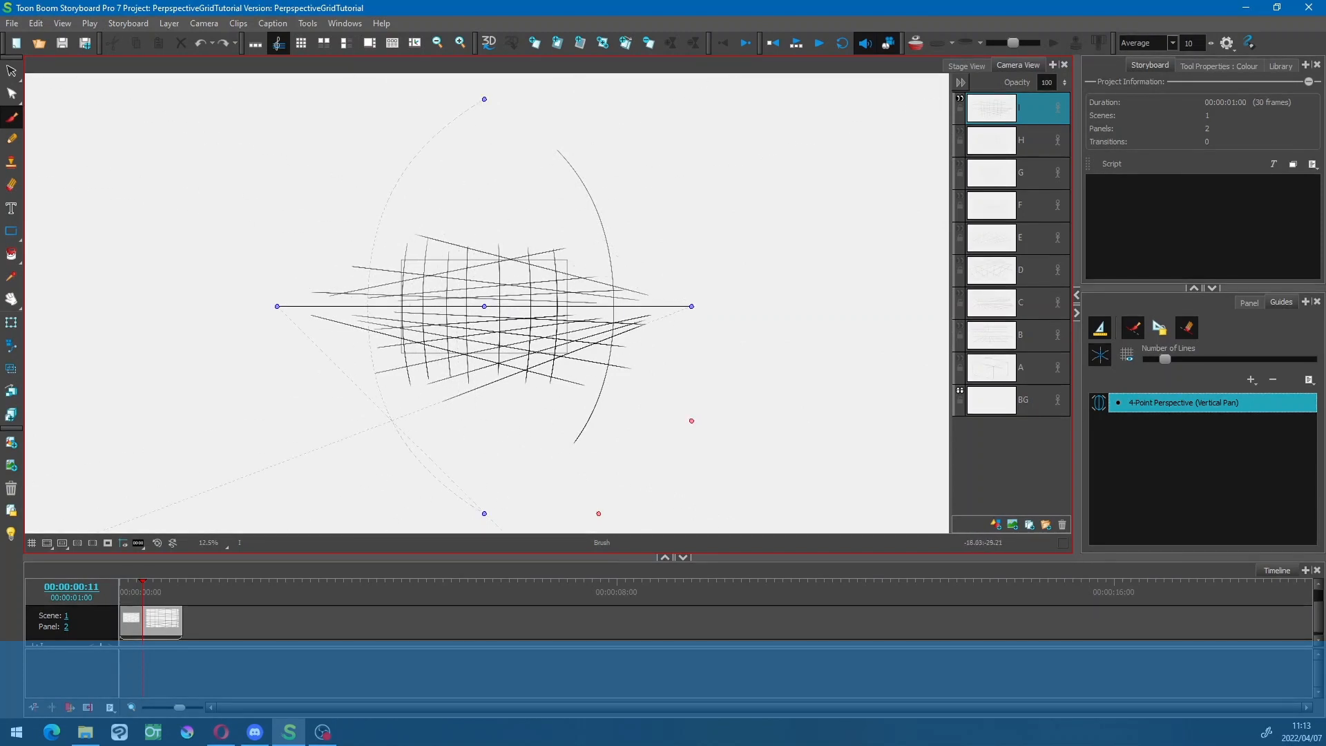
left_click_drag(391, 419, 464, 112)
left_click_drag(455, 179, 311, 282)
key("ctrl+z")
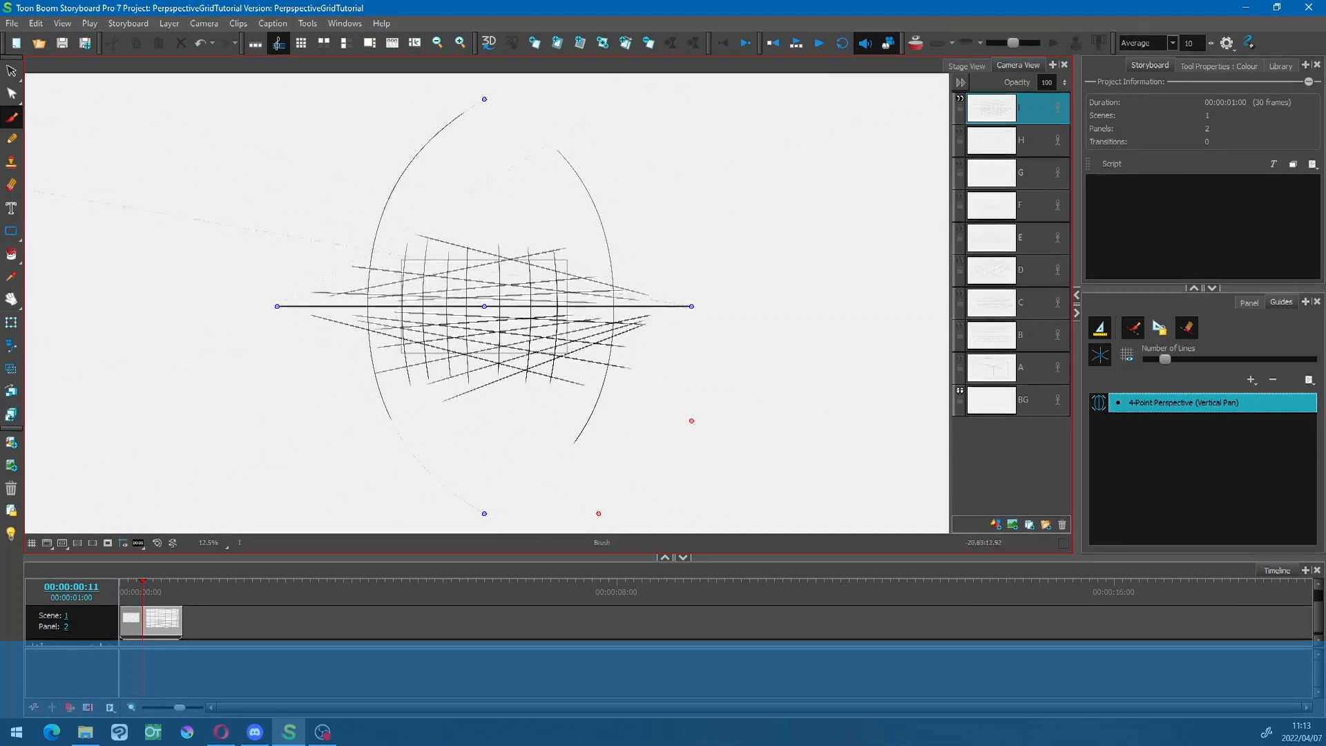
mouse_move(385, 155)
left_mouse_down()
mouse_move(330, 304)
mouse_move(352, 413)
left_mouse_up()
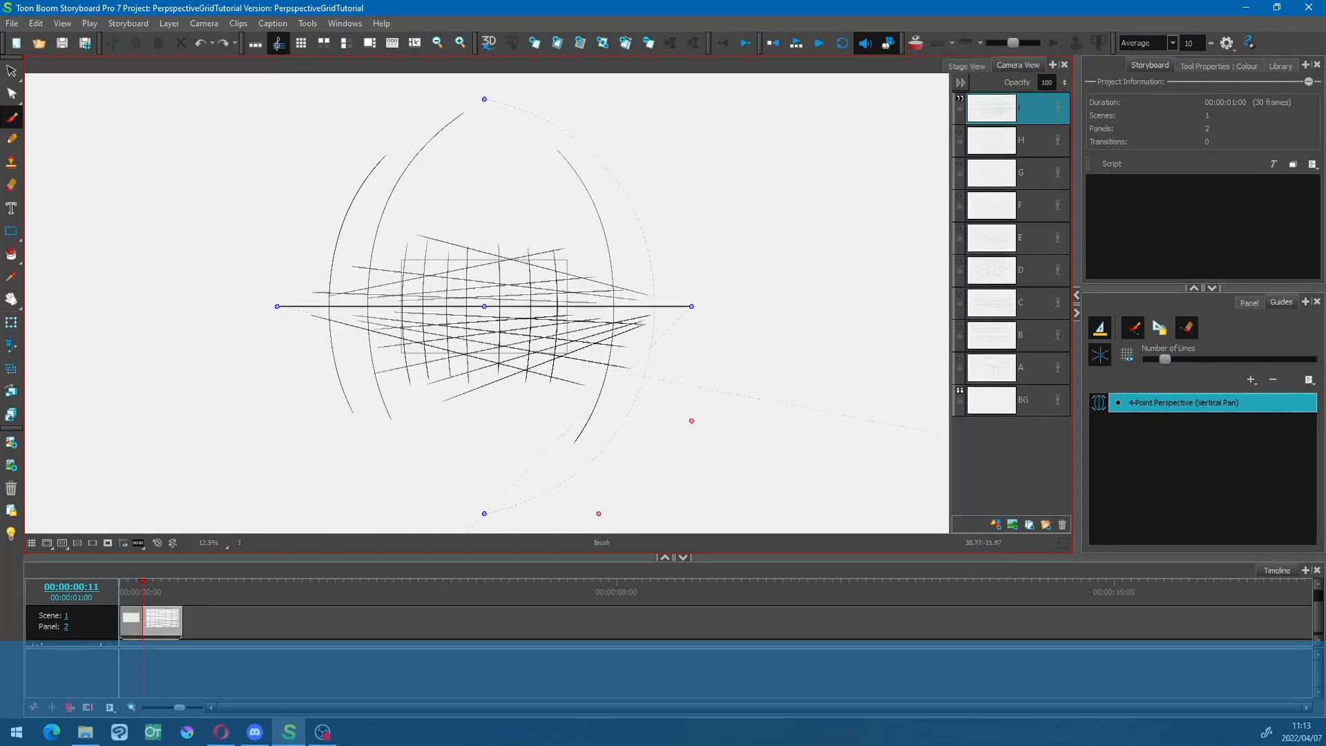
mouse_move(614, 171)
left_mouse_down()
mouse_move(661, 346)
mouse_move(666, 206)
left_mouse_up()
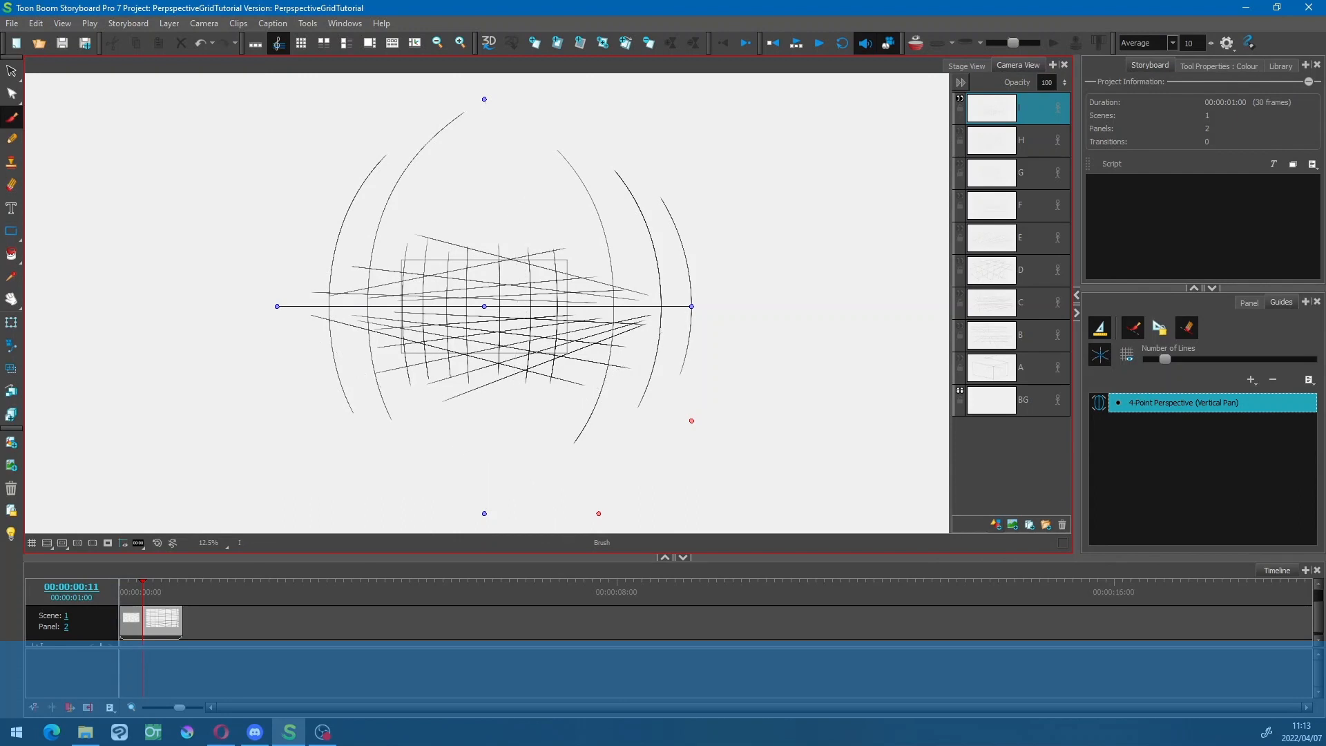
- Add a new layer above the 4-point vertical pan drawing and hide layer I
left_click(995, 524)
left_click(959, 131)
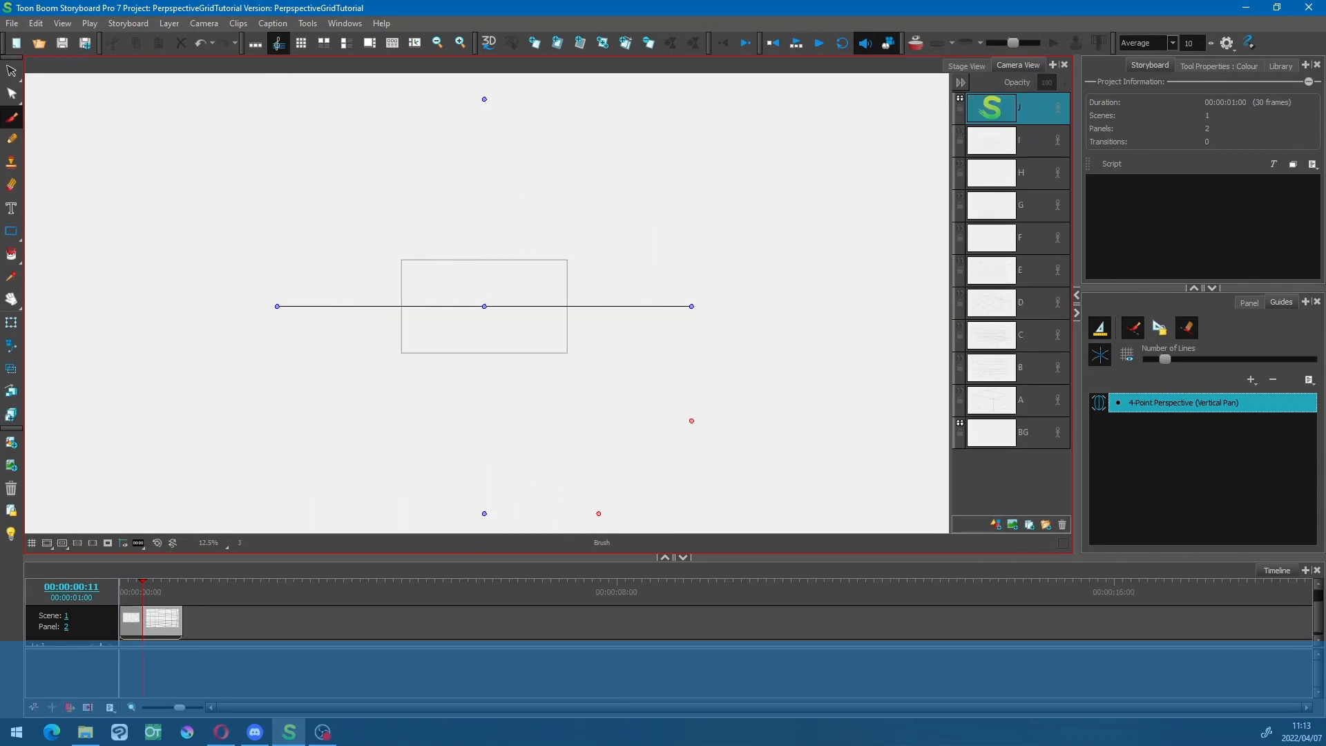
- Replace the 4-Point Perspective (Vertical Pan) guide with a 5-Point Perspective (Fisheye) guide
left_click(1273, 380)
left_click(1251, 380)
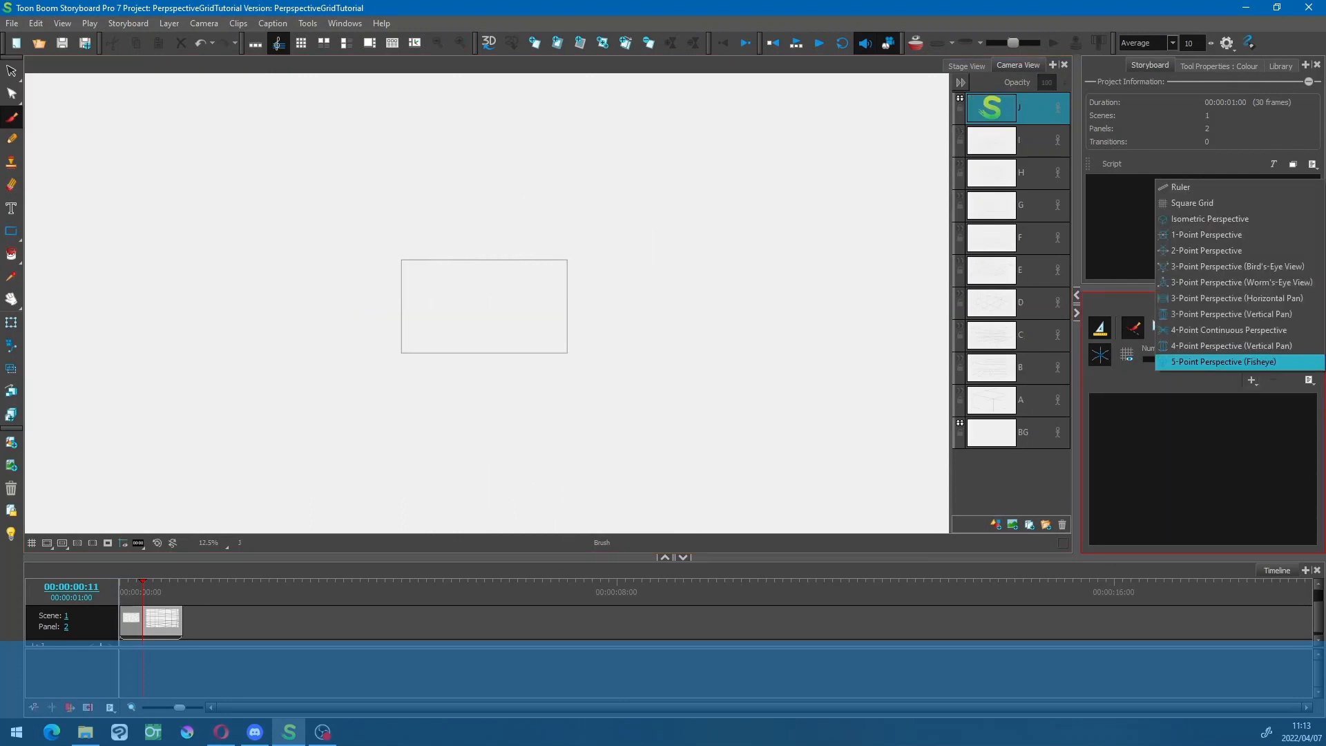
left_click(1222, 361)
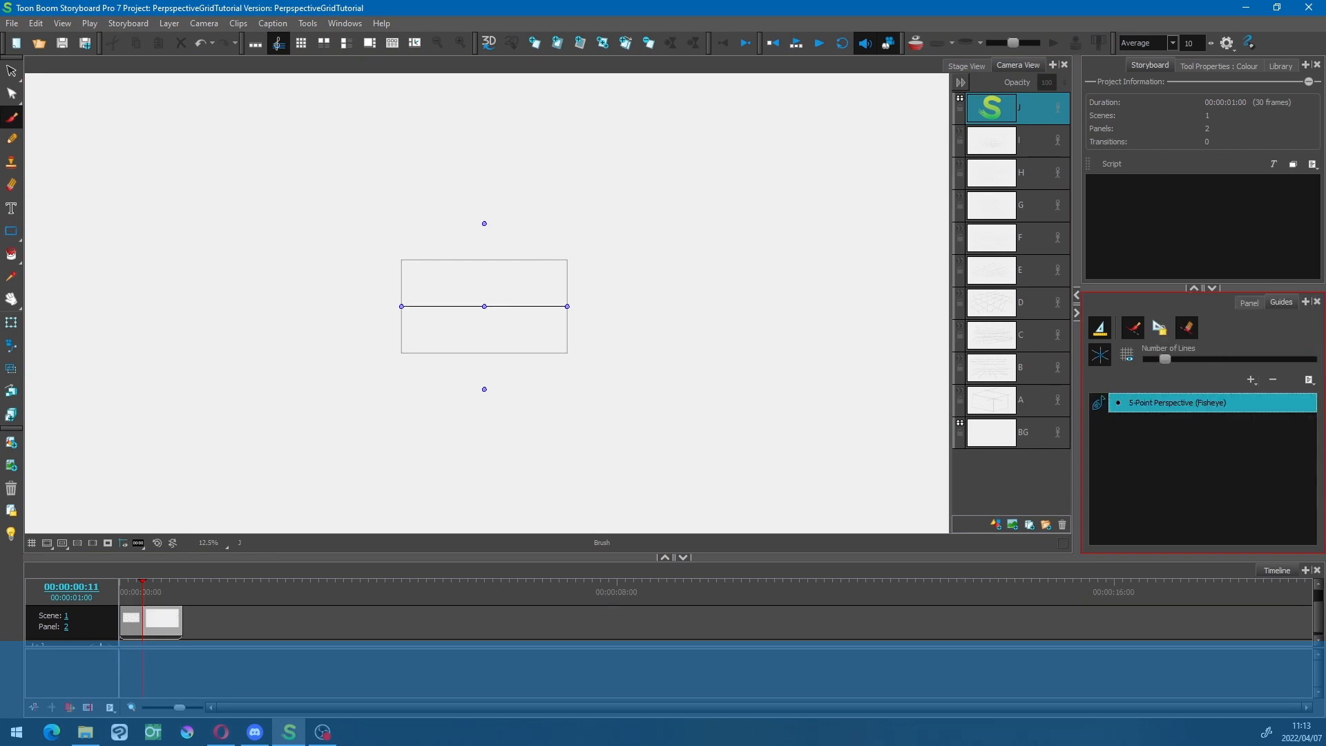
- Examine the 5-Point Perspective (Fisheye) guide's vanishing points and guide lines around the camera frame
key("1")
key("1")
key("1")
key("1")
key("1")
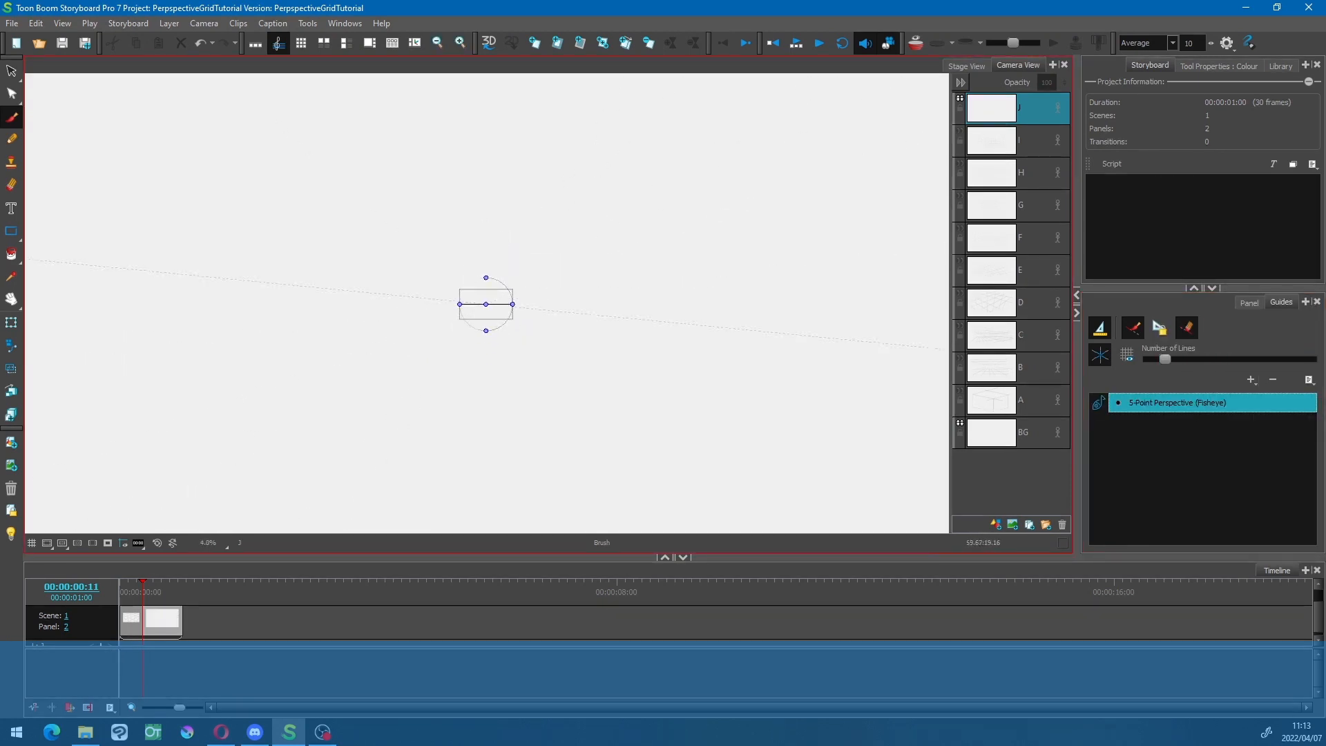
scroll(486, 304, "down", 2)
scroll(486, 304, "up", 5)
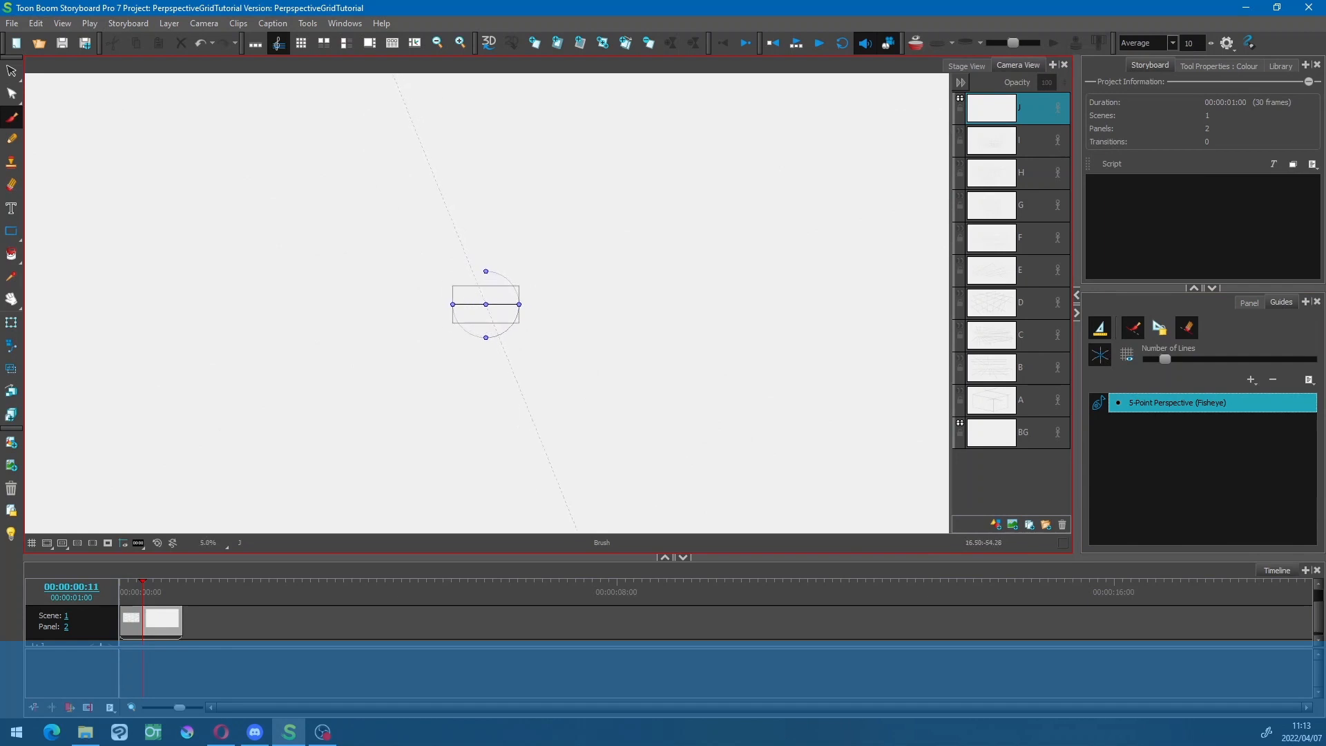
key("ctrl+z")
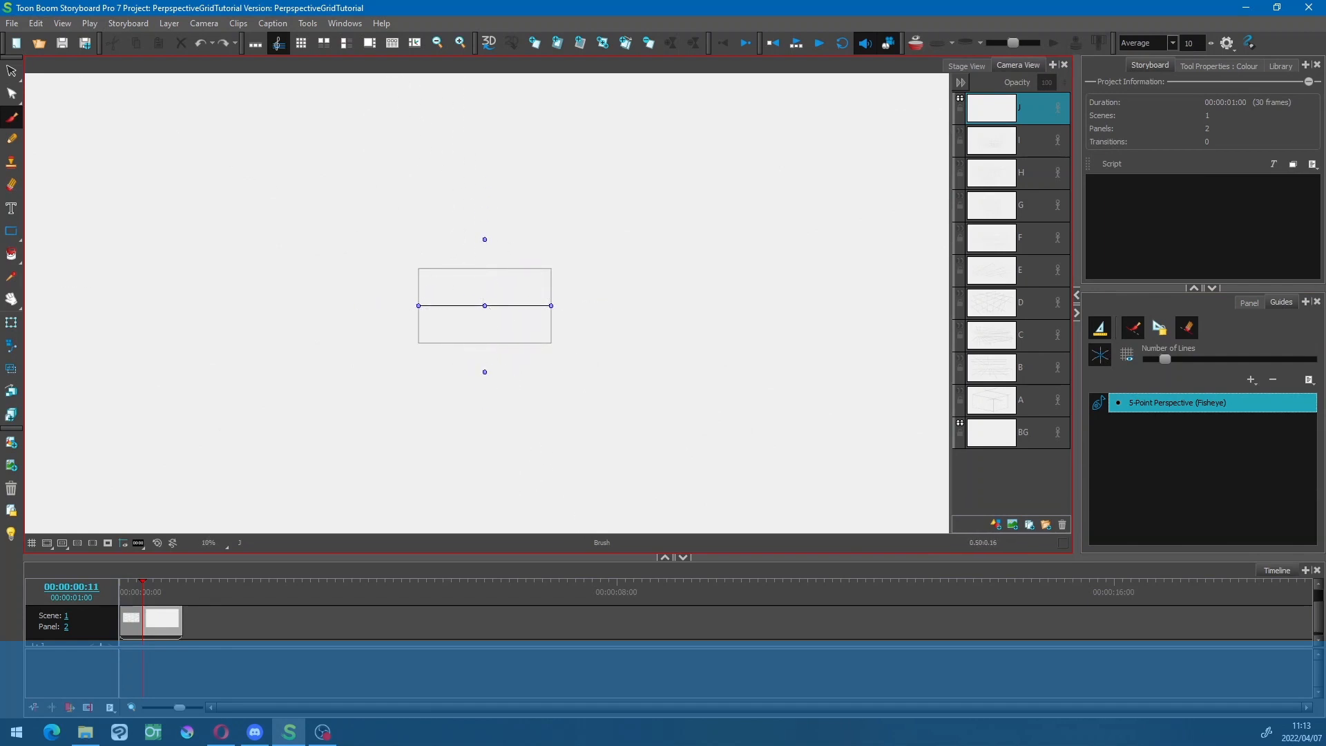
scroll(487, 304, "up", 1)
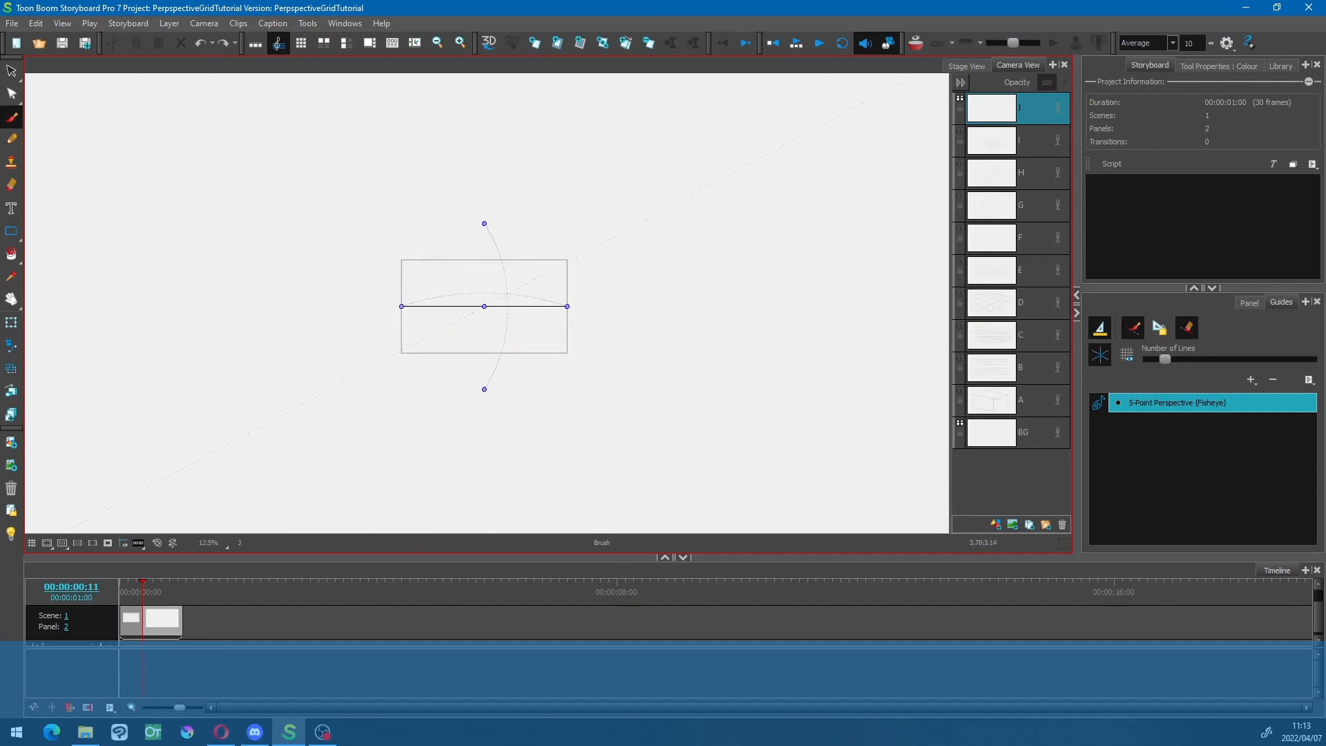
- Draw seven curved vertical Brush lines snapped to the fisheye guide, four left and three right of its centre, undoing the stray first stroke
left_click_drag(545, 270, 608, 232)
key("ctrl+z")
scroll(483, 307, "up", 2)
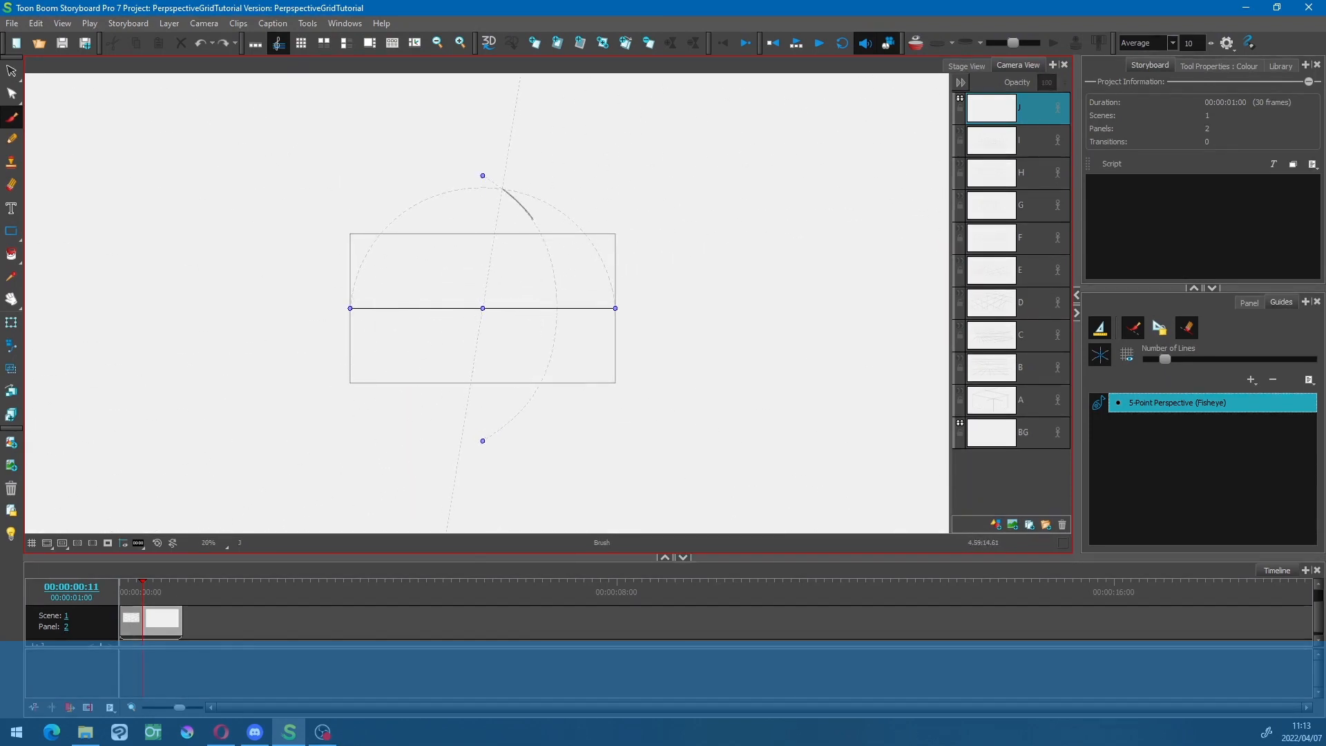
left_click_drag(533, 219, 507, 423)
mouse_move(477, 203)
left_mouse_down()
mouse_move(483, 439)
mouse_move(435, 340)
left_mouse_up()
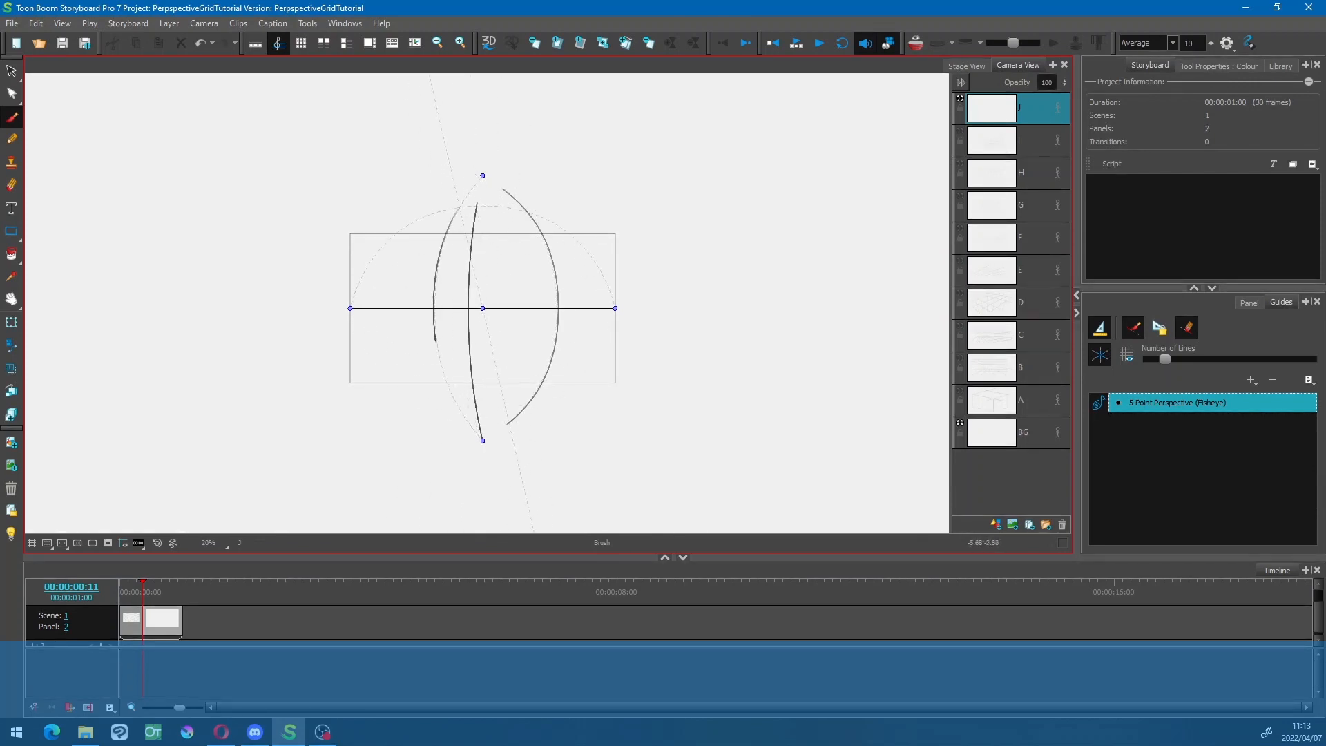
mouse_move(423, 220)
left_mouse_down()
mouse_move(433, 407)
mouse_move(402, 413)
left_mouse_up()
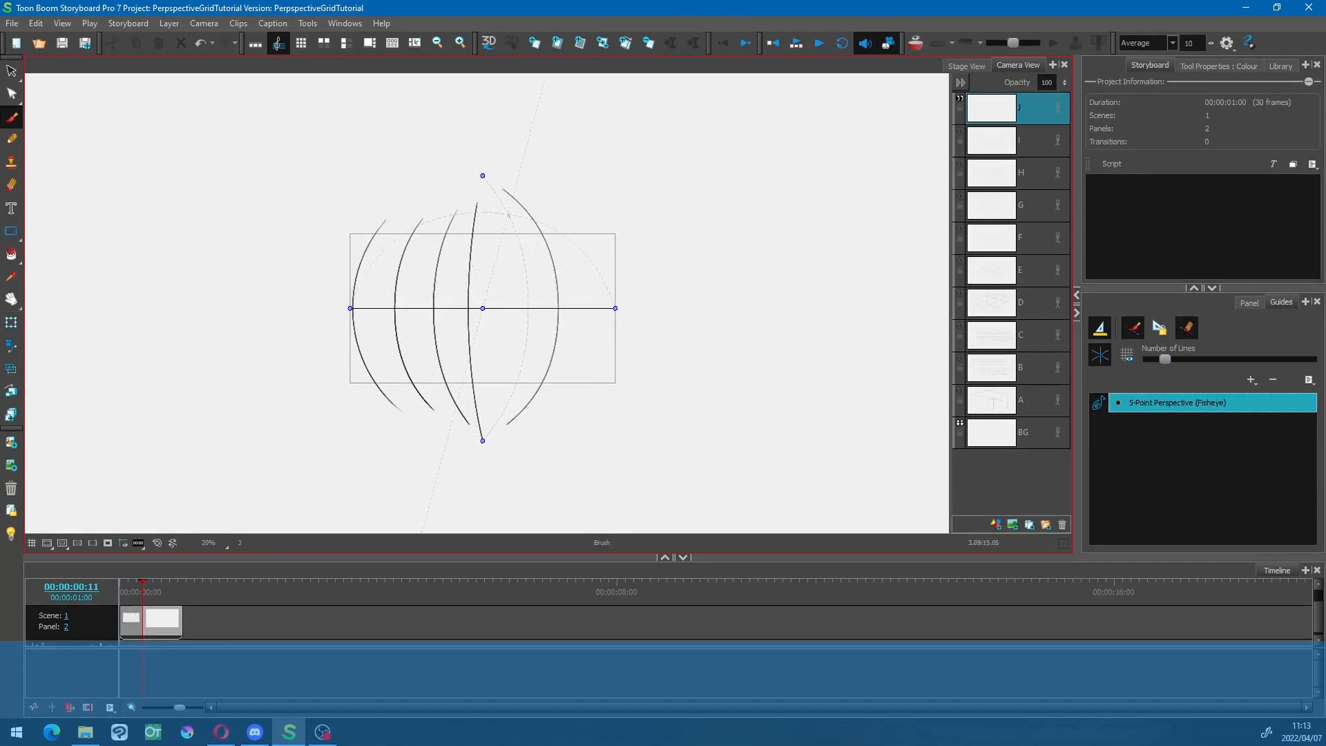
left_click_drag(509, 216, 504, 412)
left_click_drag(566, 233, 544, 409)
mouse_move(352, 324)
left_mouse_down()
mouse_move(368, 375)
mouse_move(481, 439)
left_mouse_up()
key("ctrl+z")
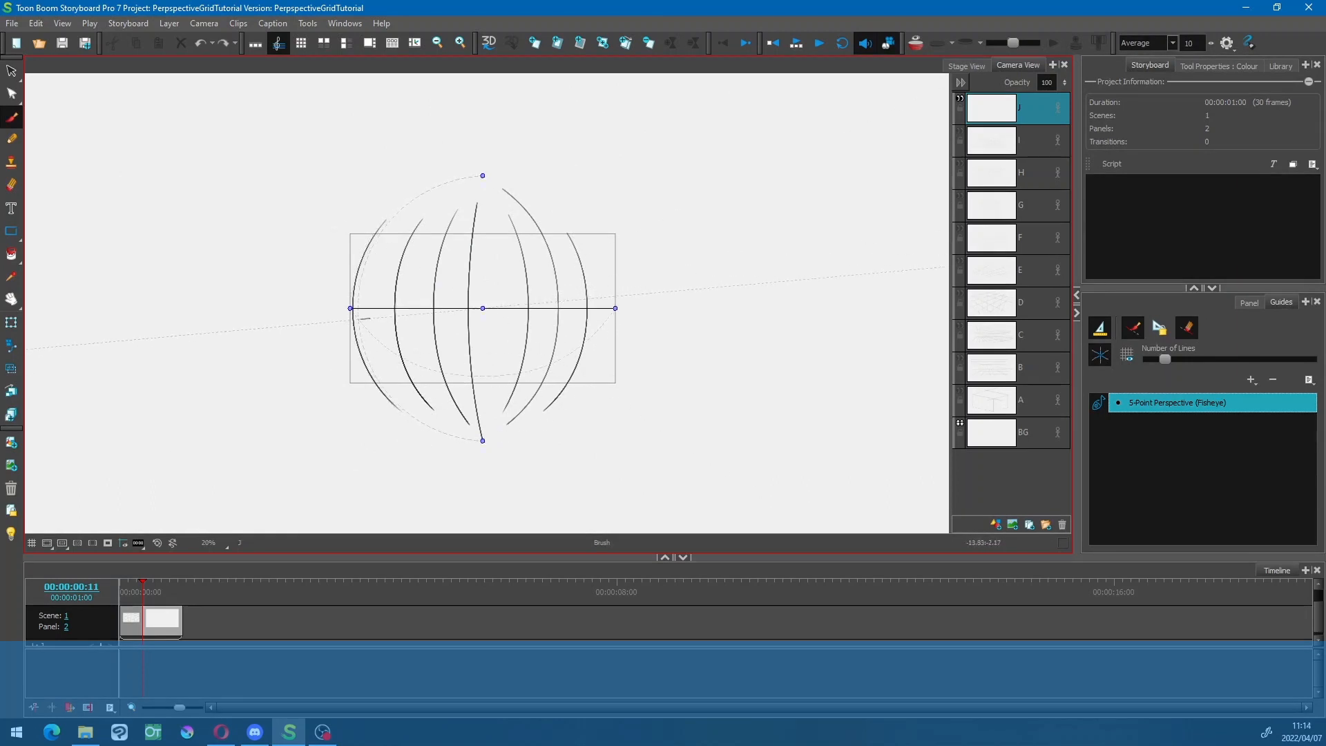
key("ctrl+z")
- Draw ten curved horizontal Brush lines across the fisheye guide, five above and five below the horizon line
mouse_move(368, 327)
left_mouse_down()
mouse_move(589, 337)
mouse_move(376, 323)
left_mouse_up()
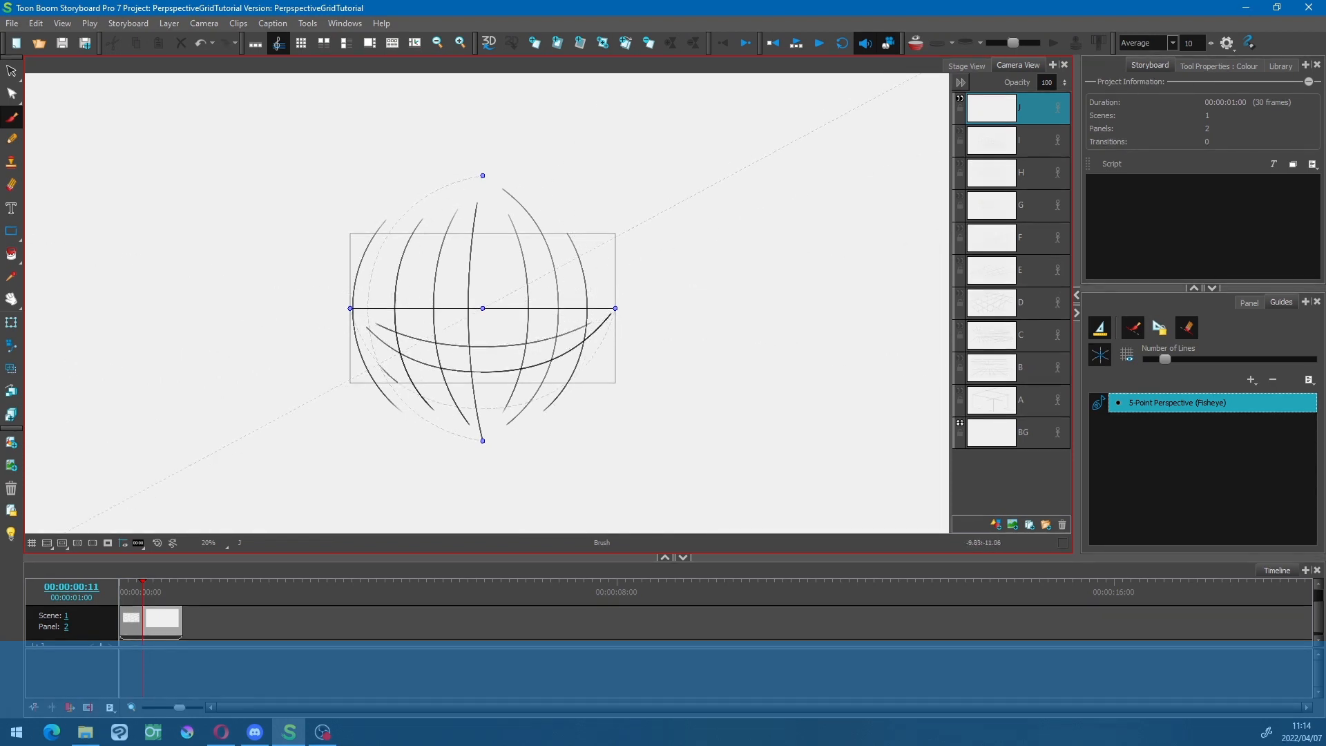
left_click_drag(398, 382, 599, 348)
mouse_move(582, 283)
left_mouse_down()
mouse_move(372, 291)
mouse_move(609, 308)
mouse_move(375, 254)
mouse_move(351, 306)
mouse_move(371, 281)
left_mouse_up()
left_click_drag(551, 282, 374, 297)
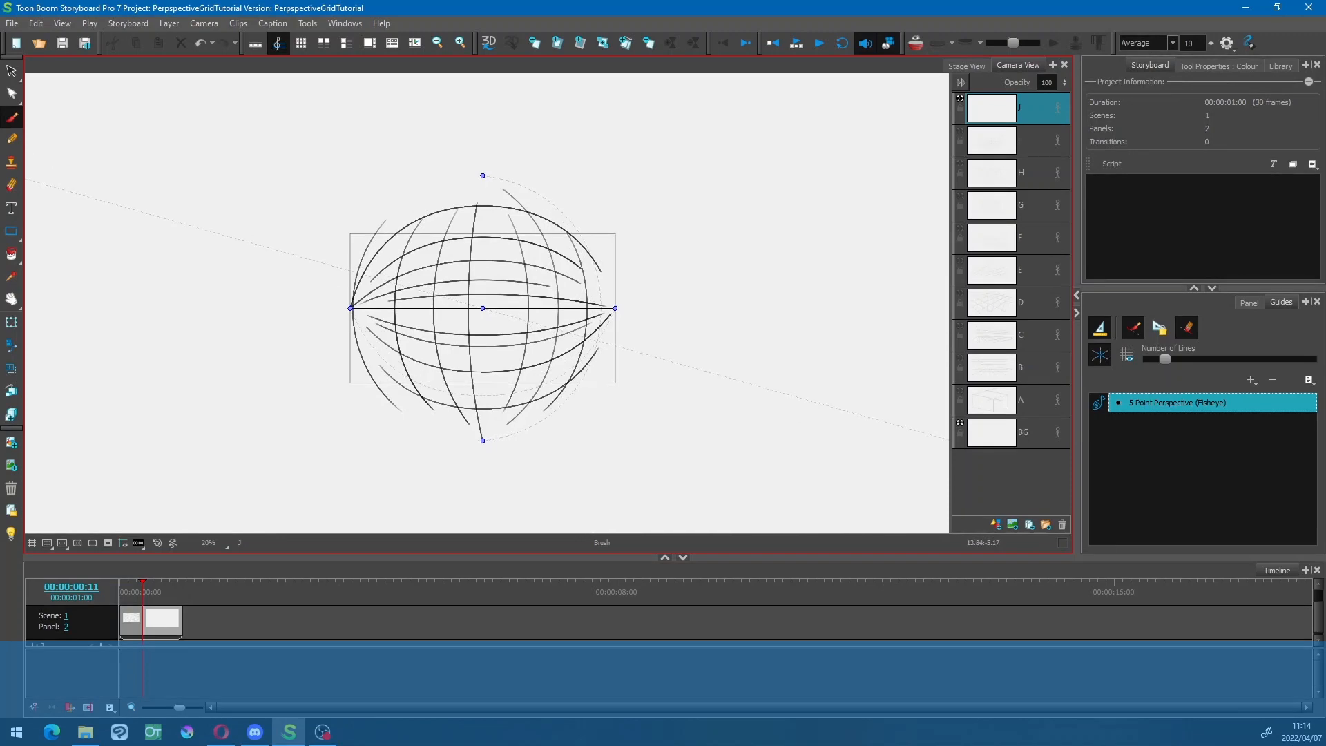
key("2")
key("2")
key("2")
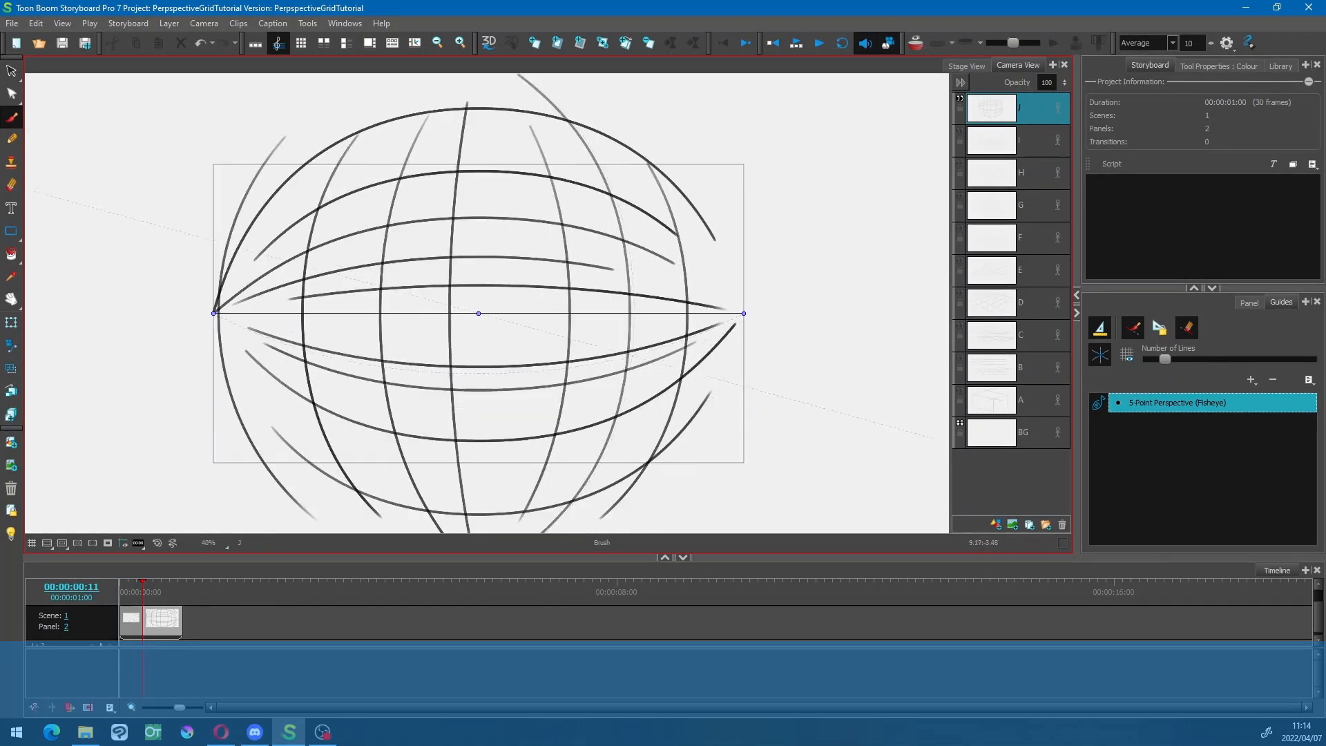
key("space")
left_click_drag(728, 355, 715, 373)
left_click_drag(594, 351, 243, 339)
- Draw twelve straight Brush lines radiating from the central vanishing point, six below and six above the horizon line
left_click_drag(430, 349, 158, 475)
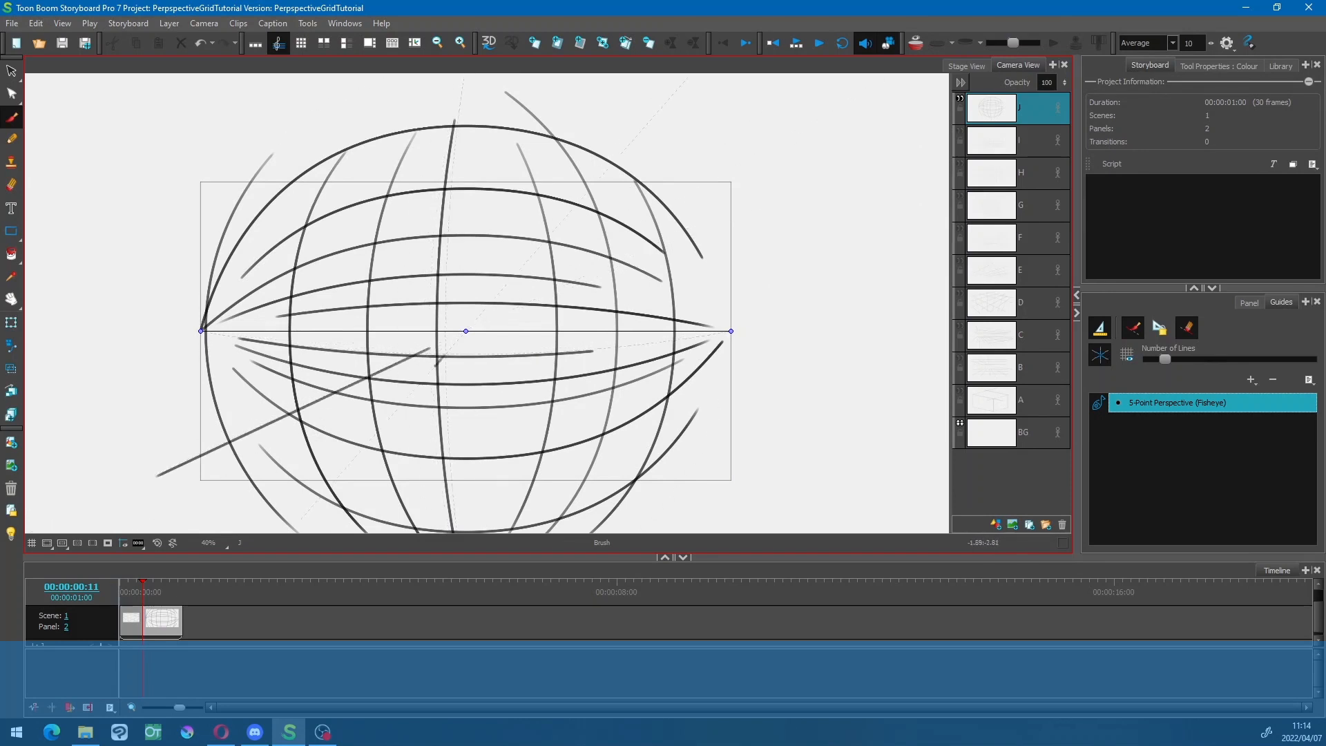
mouse_move(444, 355)
left_mouse_down()
mouse_move(289, 532)
mouse_move(462, 532)
left_mouse_up()
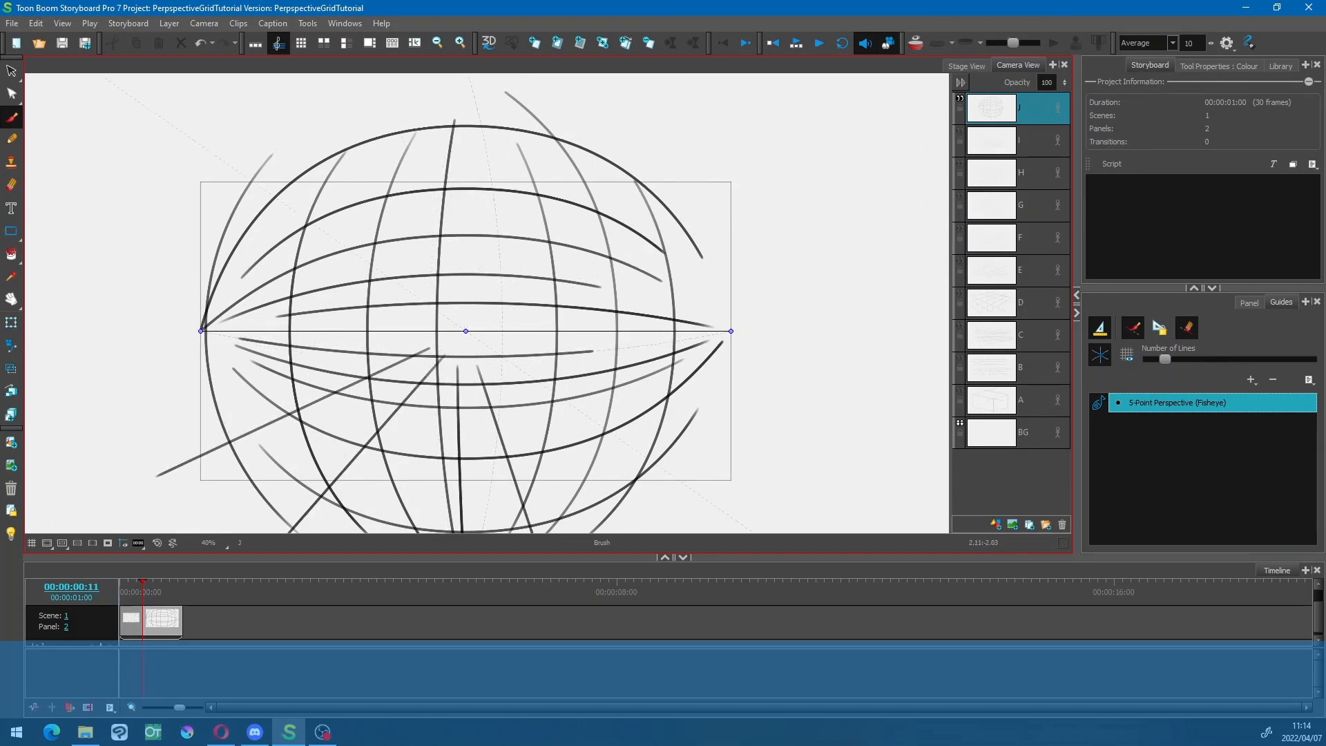
left_click_drag(501, 356, 704, 498)
left_click_drag(558, 345, 822, 390)
left_click_drag(482, 316, 682, 136)
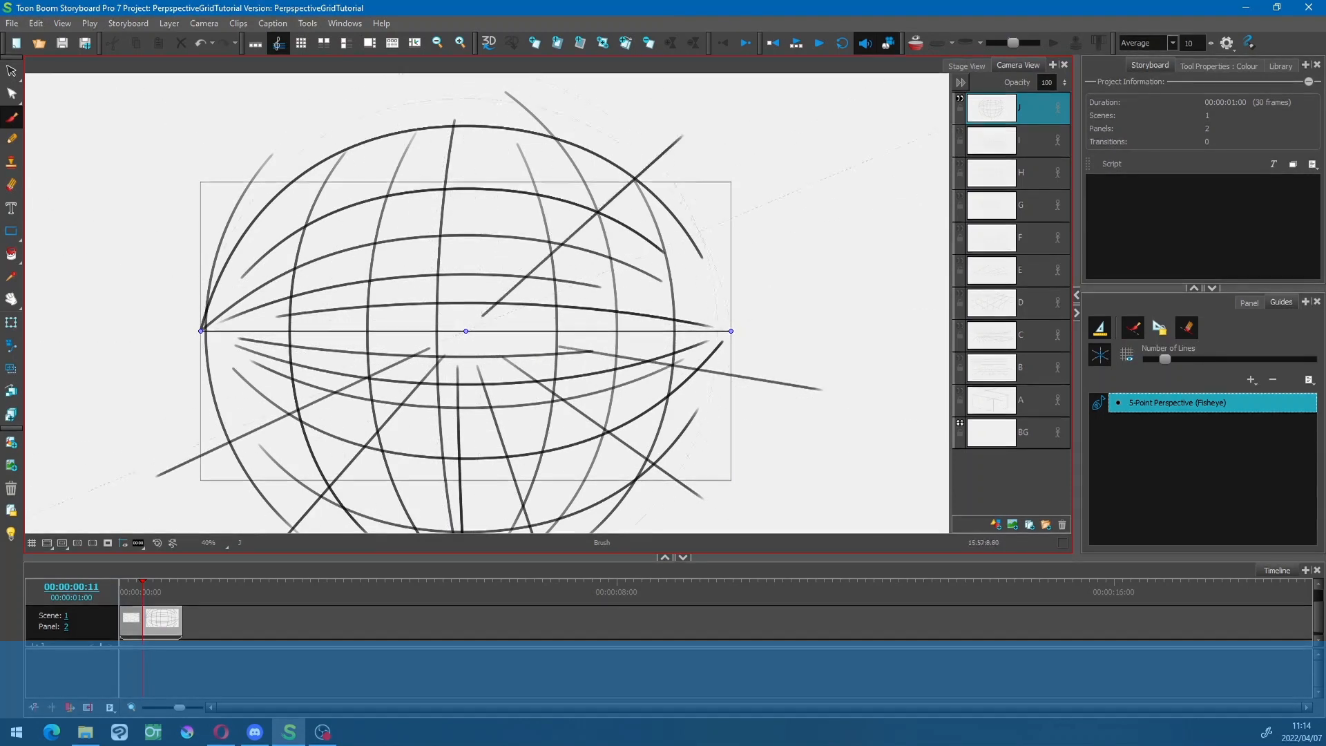
left_click_drag(530, 316, 769, 258)
left_click_drag(467, 310, 475, 192)
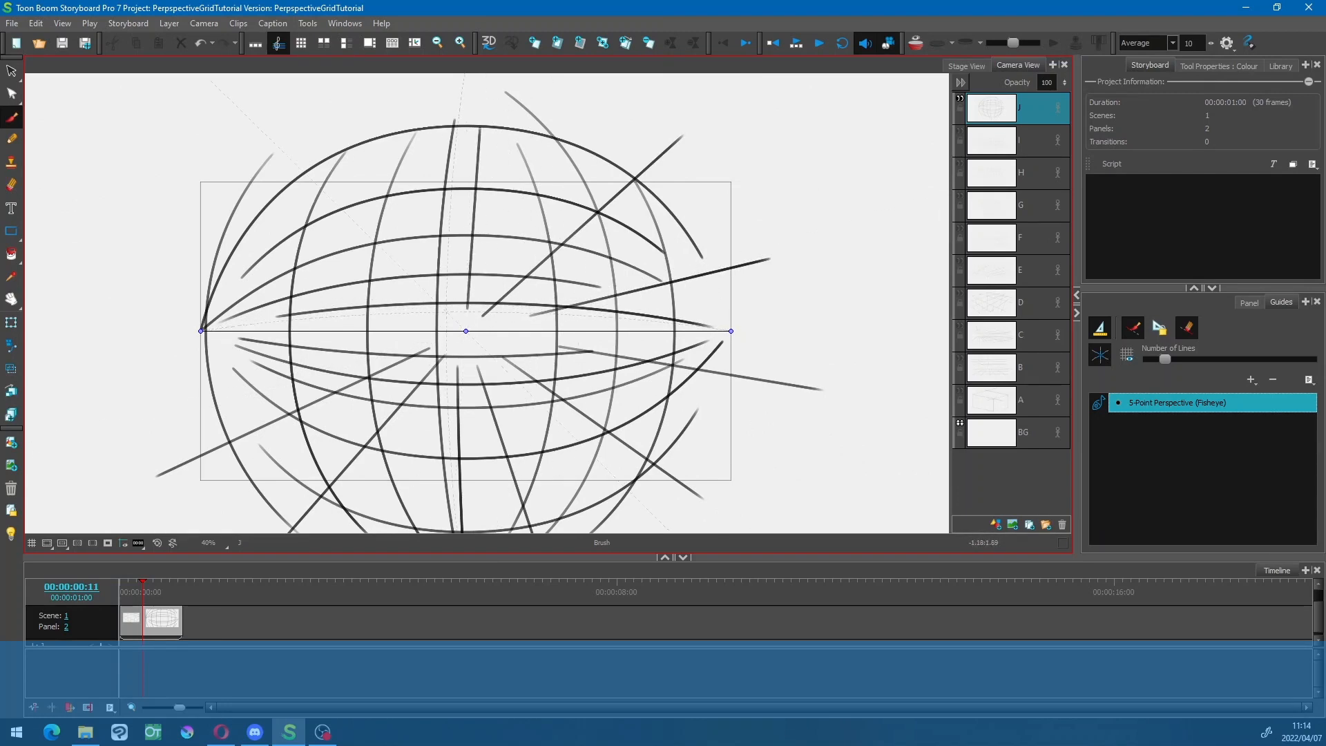
left_click_drag(446, 311, 321, 178)
left_click_drag(387, 324, 214, 260)
left_click_drag(333, 318, 149, 305)
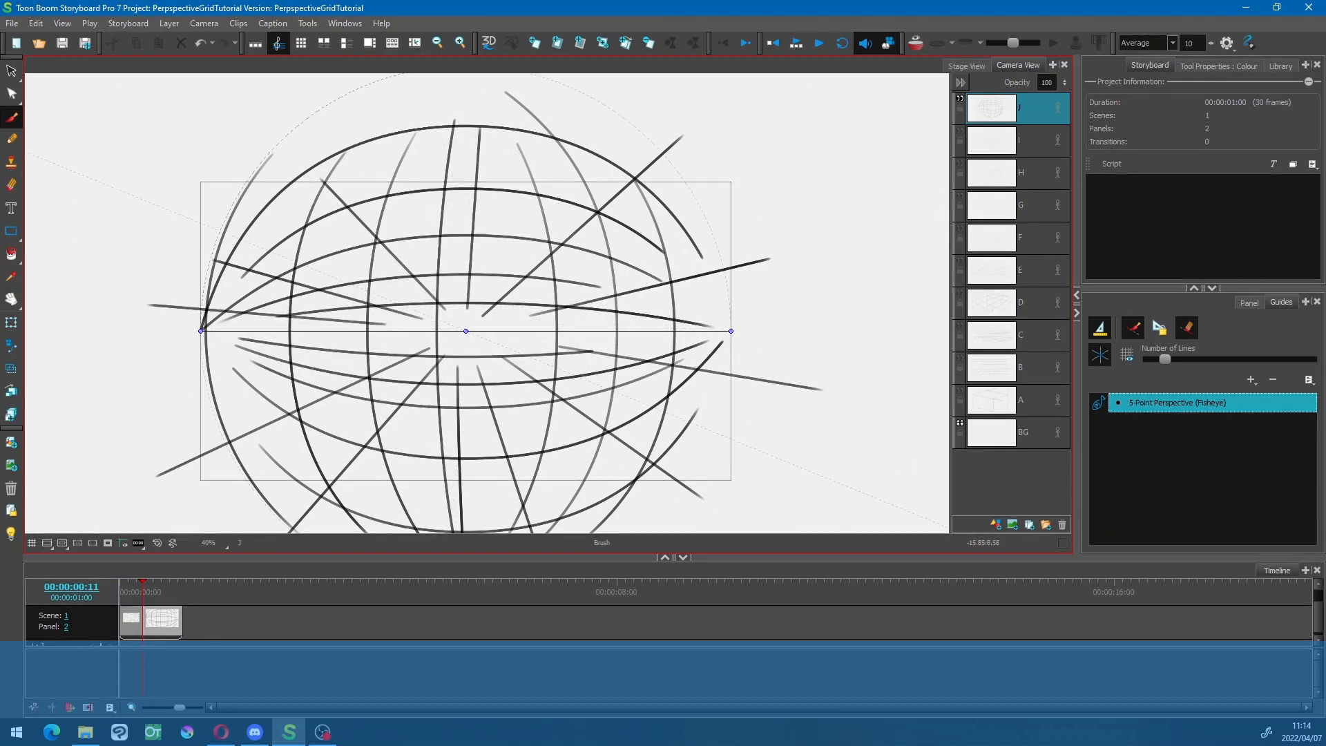
left_click_drag(801, 380, 810, 348)
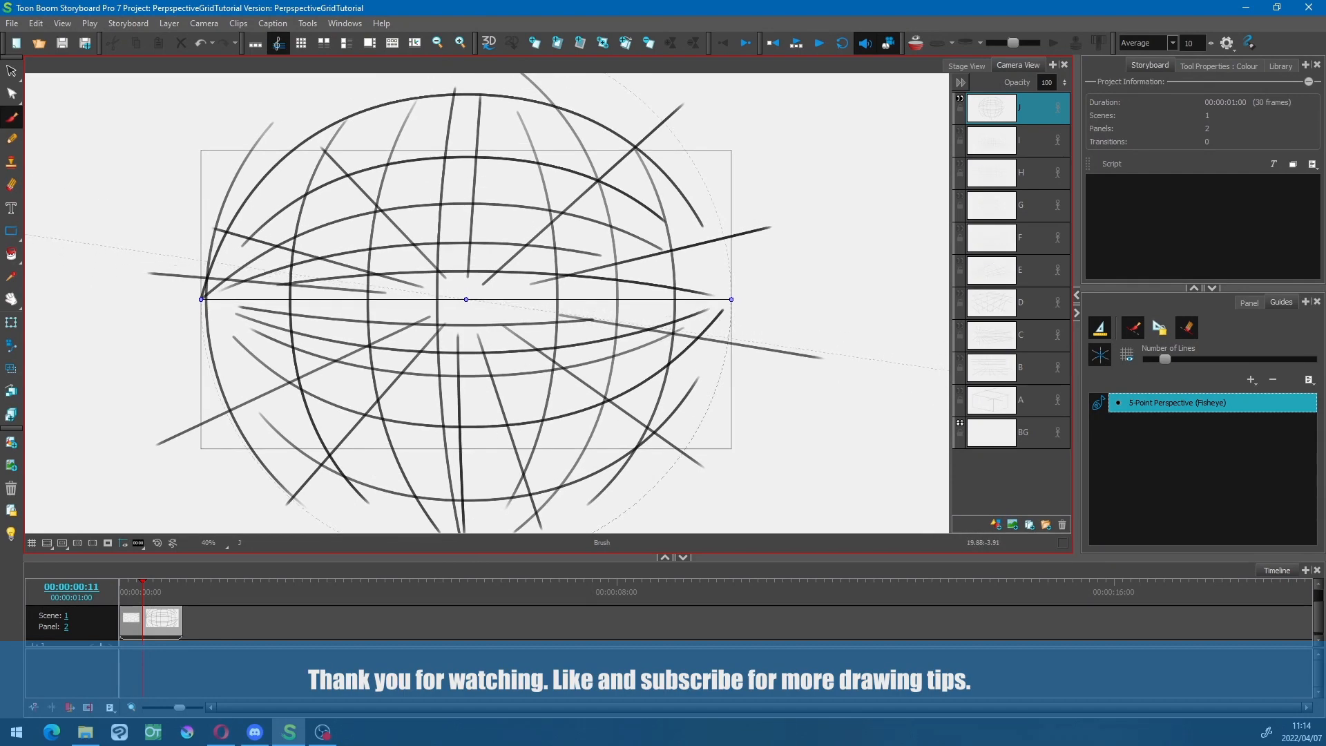